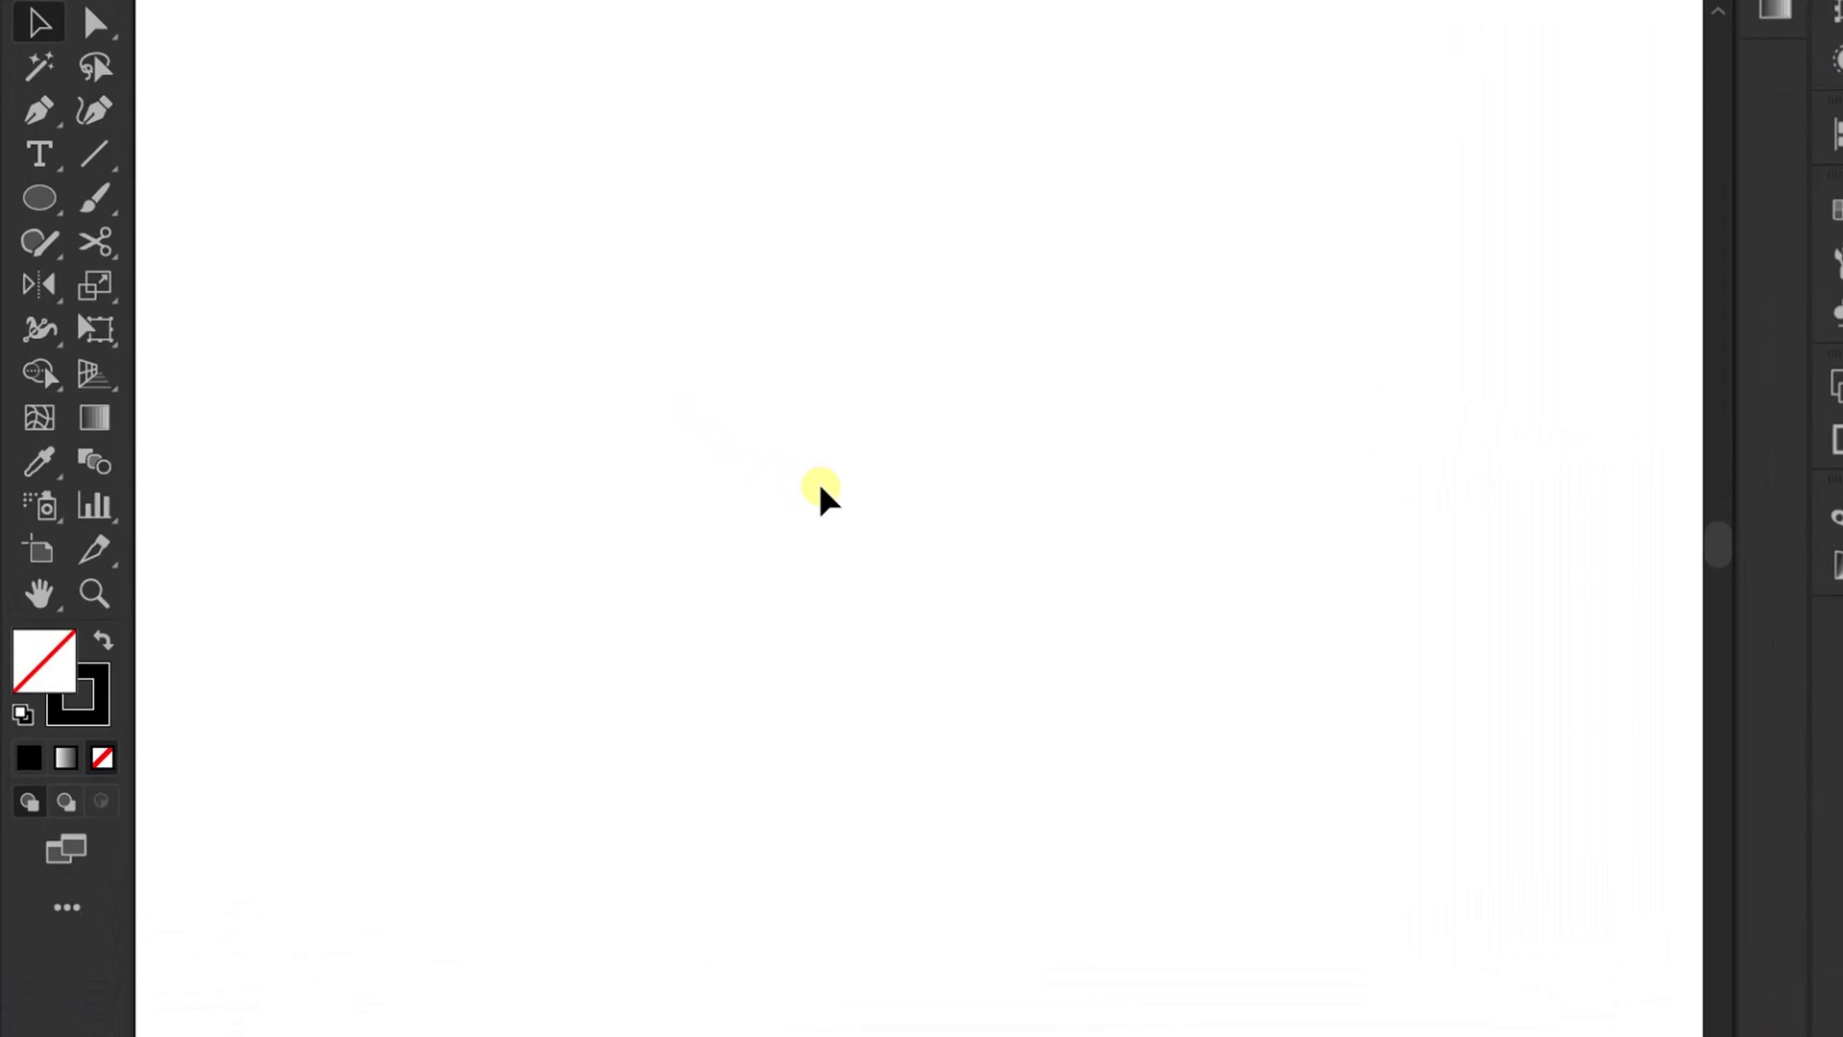
# - Draw a 50 px circle and Alt-drag an overlapping copy to its right
pyautogui.click(41, 182)
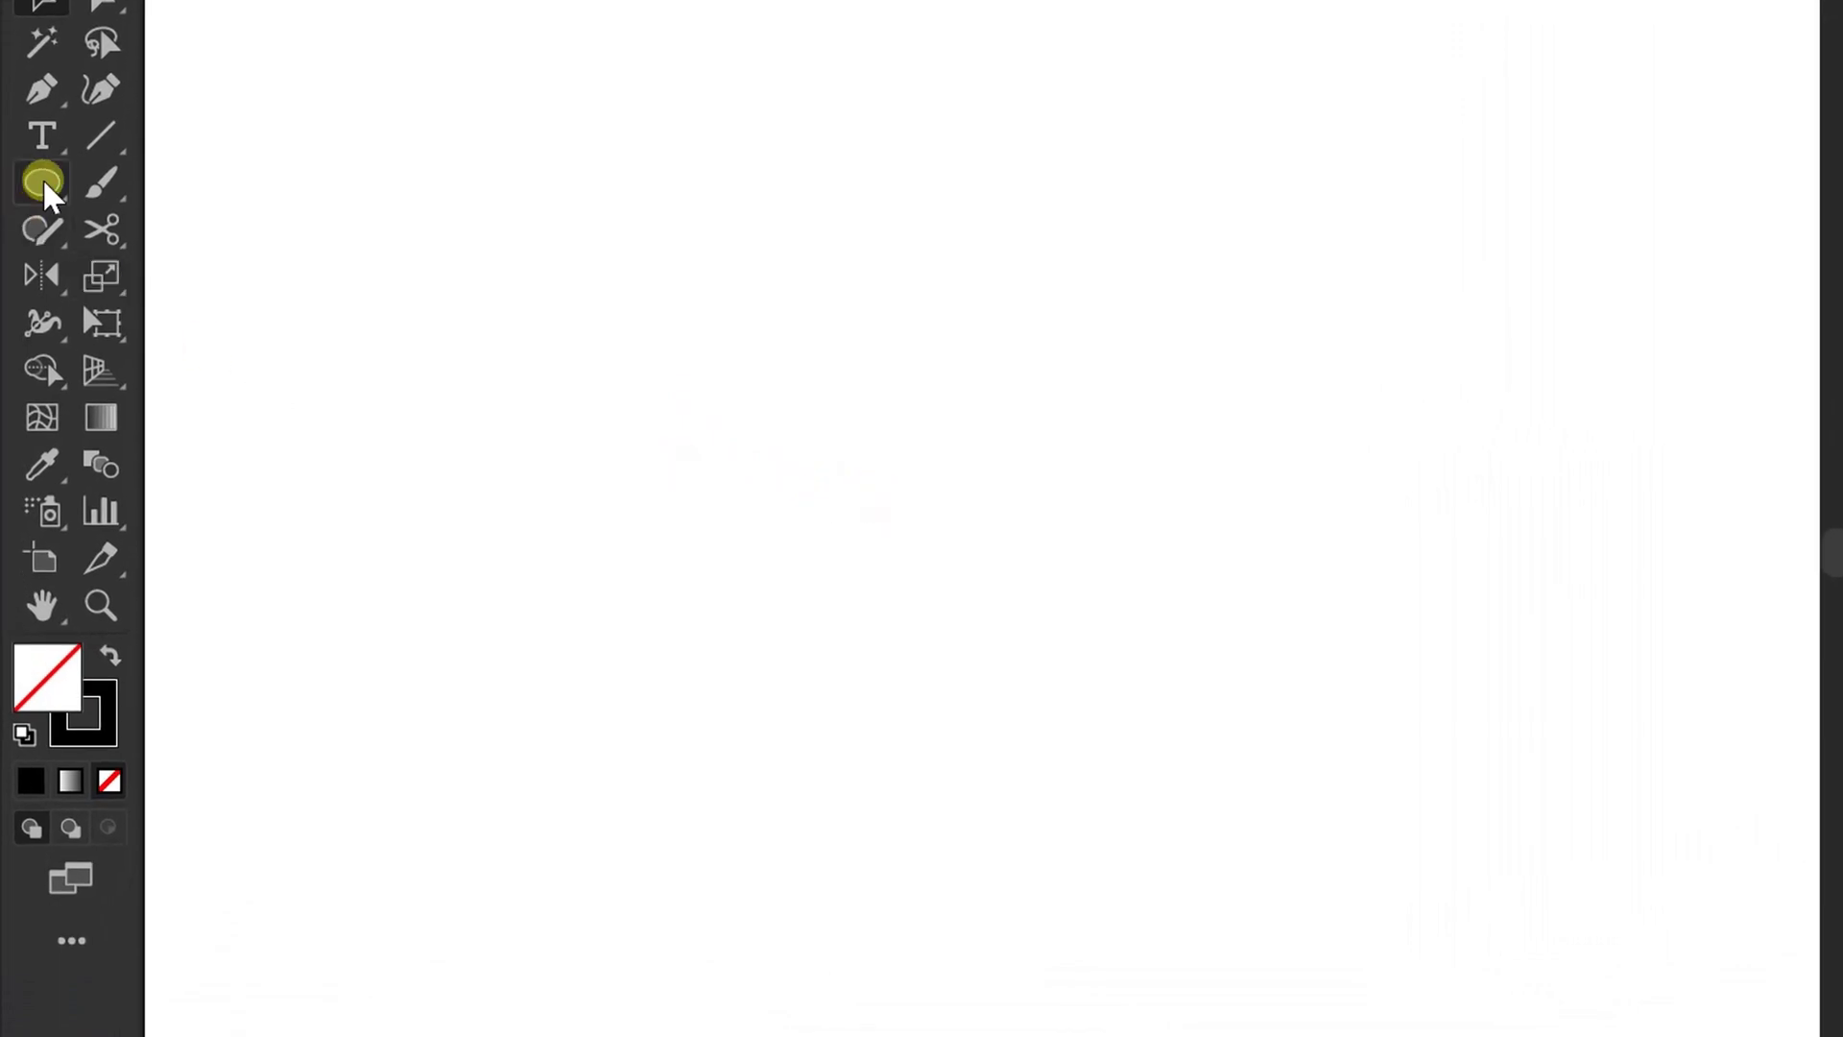
pyautogui.click(832, 574)
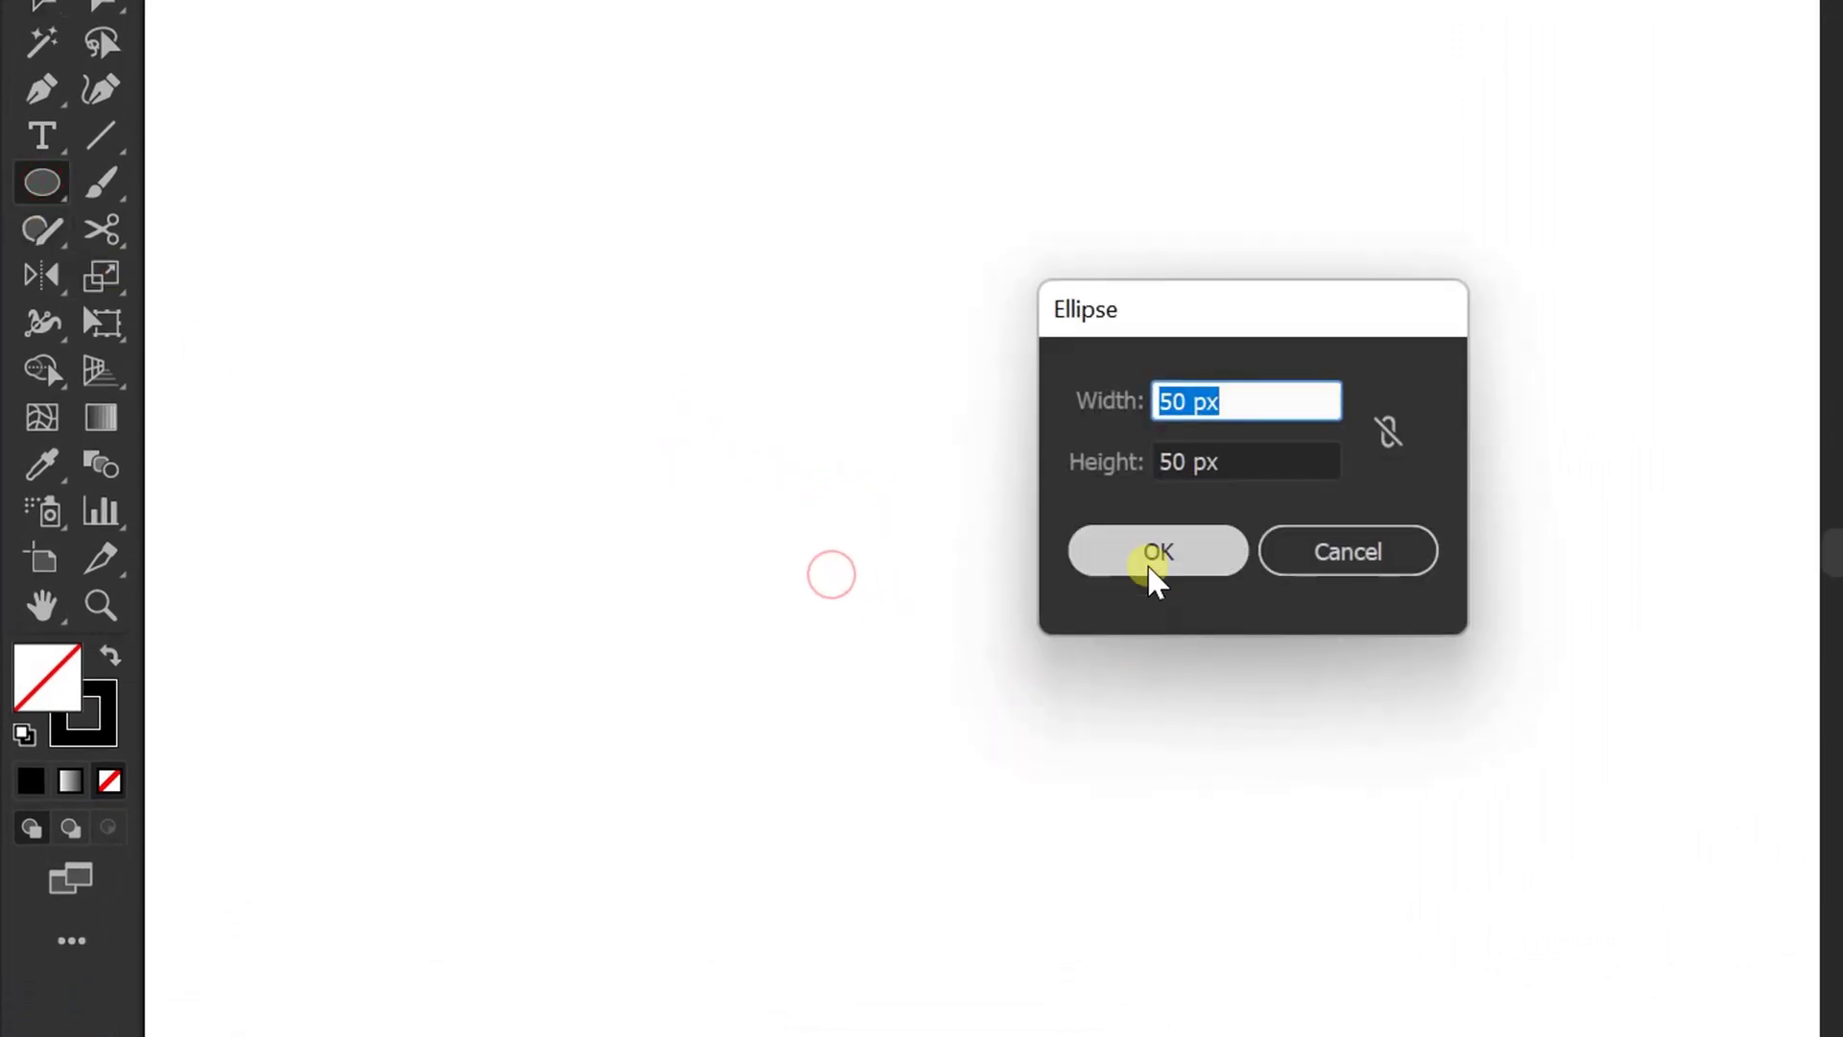
pyautogui.click(1150, 555)
pyautogui.scroll(2, 907, 651)
pyautogui.moveTo(893, 652); pyautogui.dragTo(1100, 658)
# - Select both circles and apply Pathfinder Intersect to leave a lens shape
pyautogui.click(1028, 833)
pyautogui.moveTo(1267, 365); pyautogui.dragTo(572, 815)
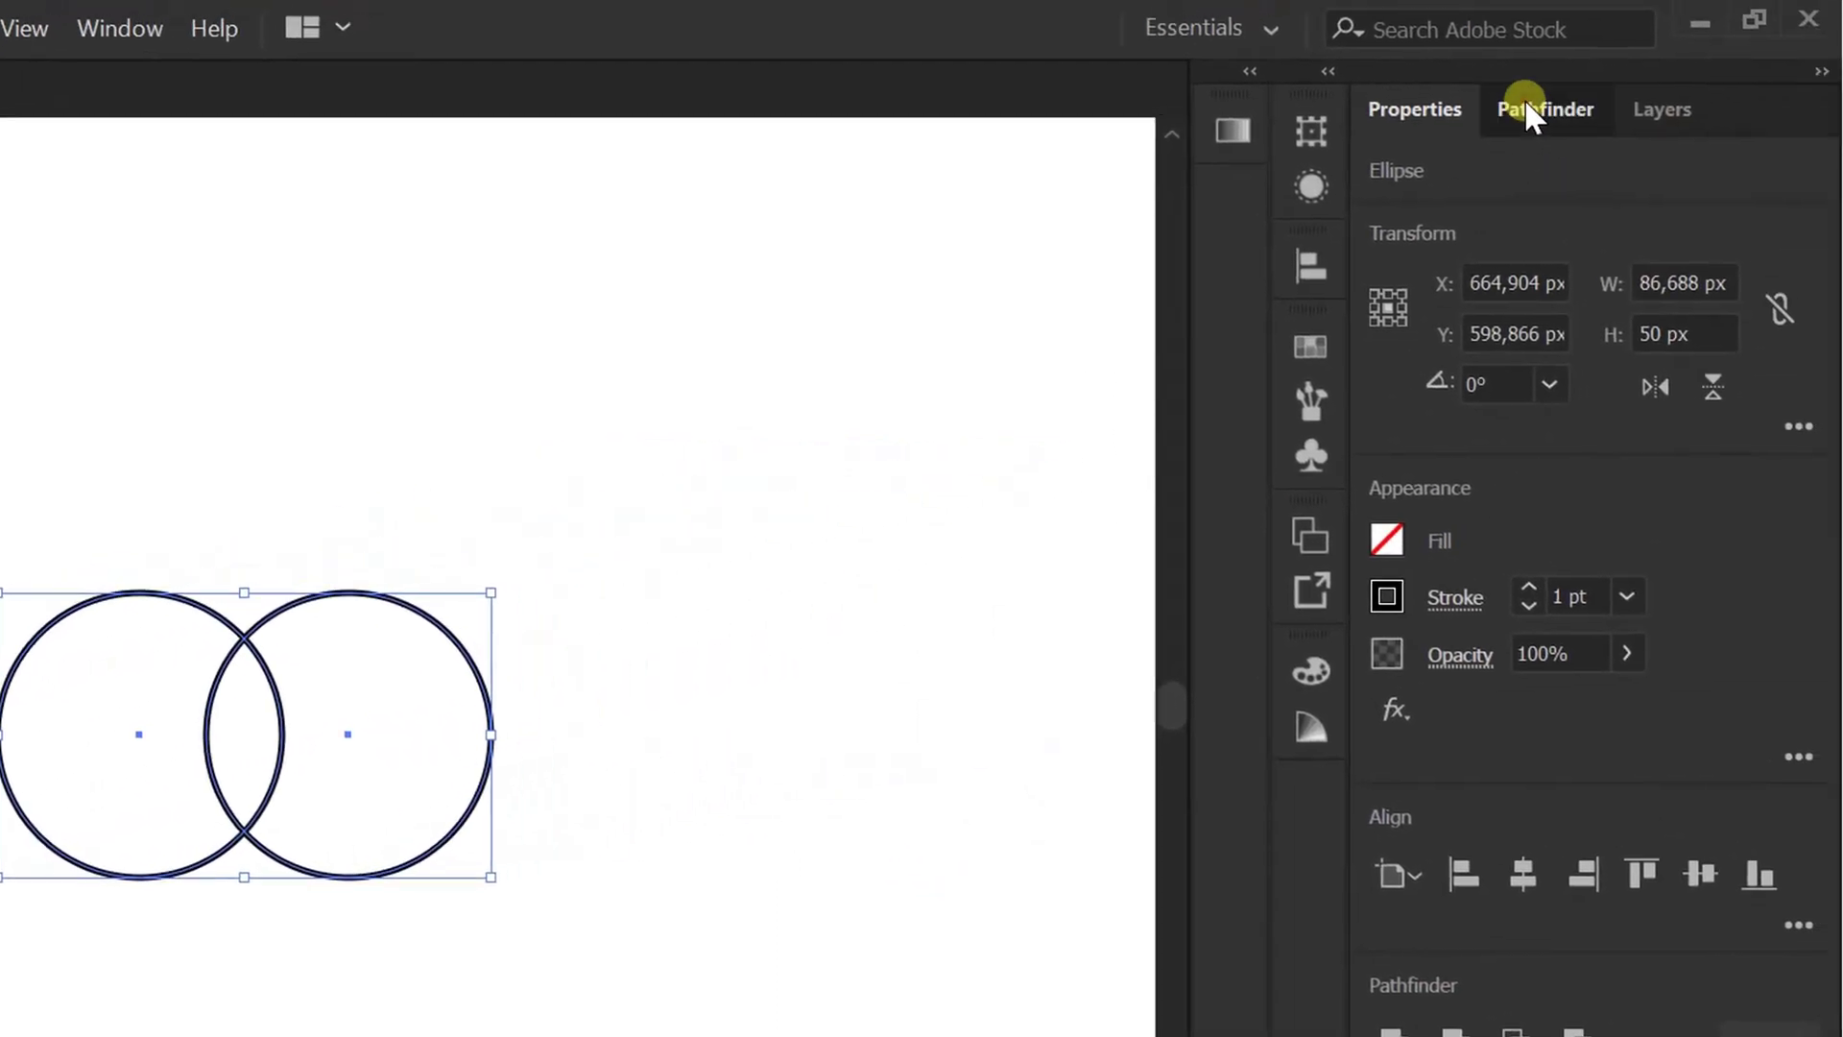
pyautogui.click(1588, 84)
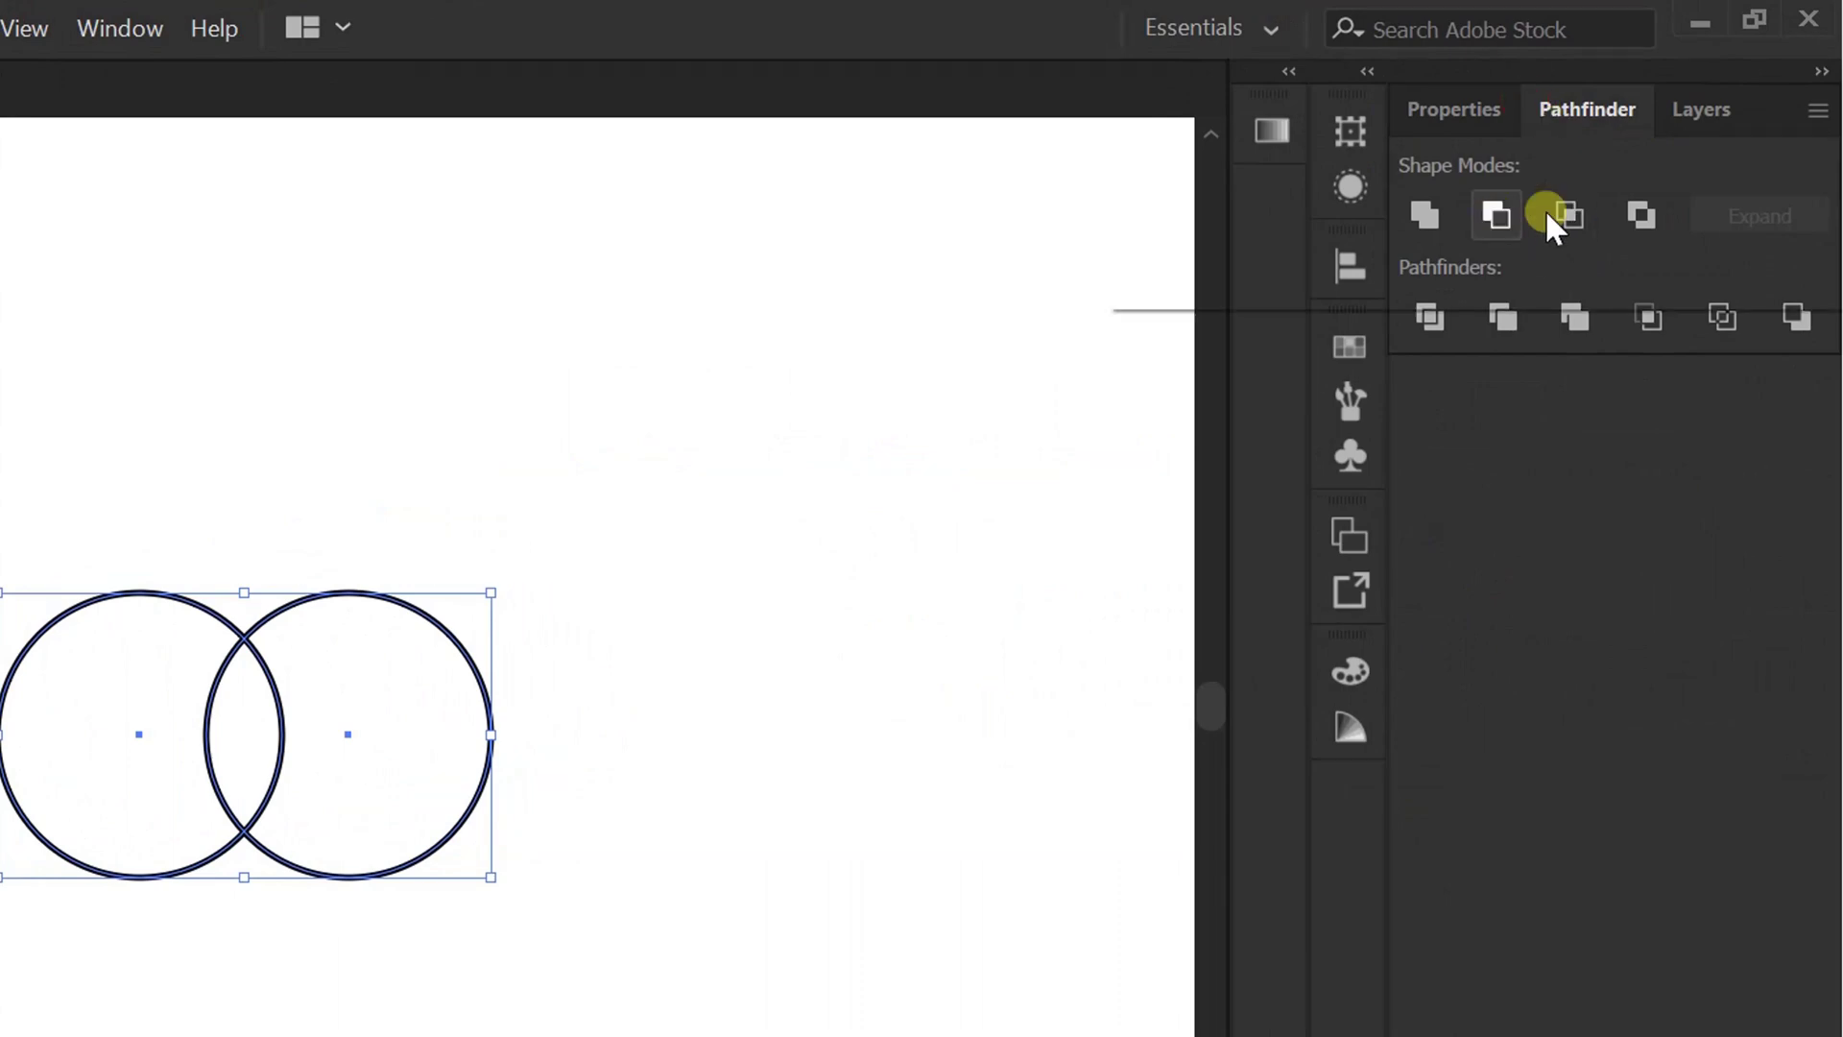
pyautogui.click(1569, 215)
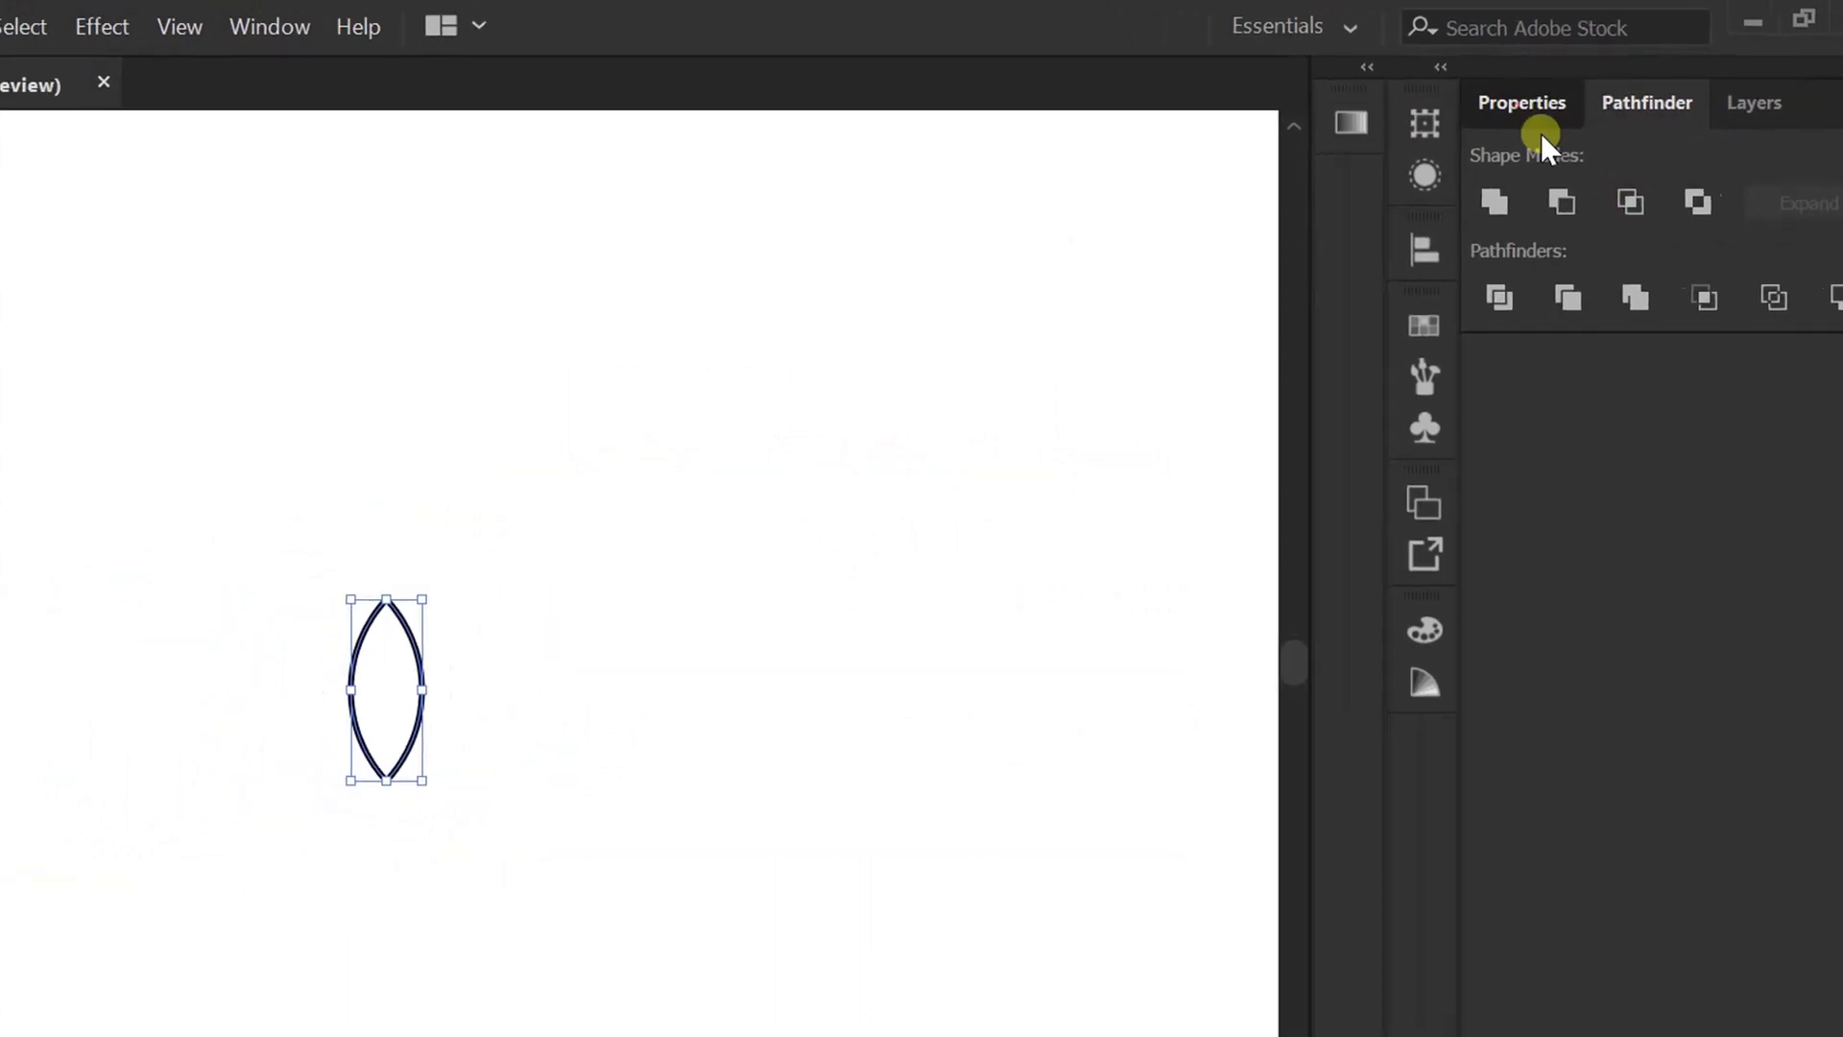
# - Give the lens a black fill and a stroke of None
pyautogui.click(1453, 110)
pyautogui.click(1425, 548)
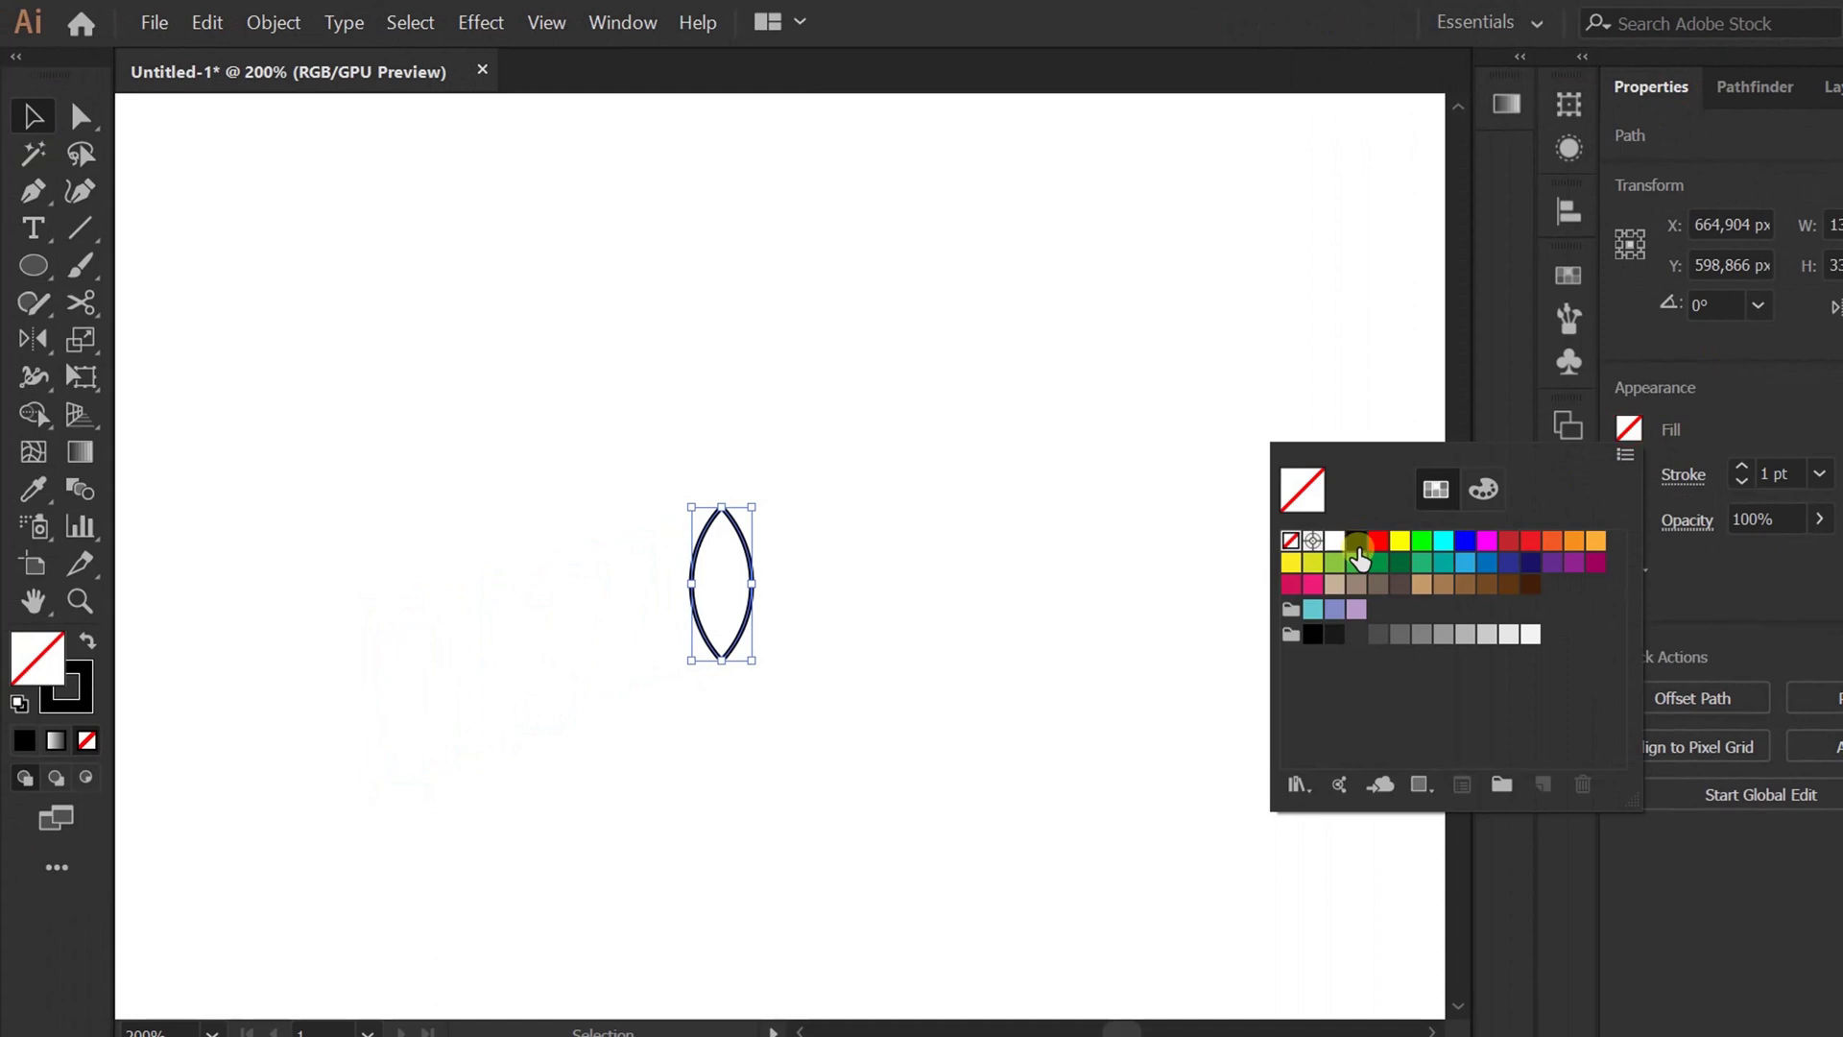
pyautogui.click(1356, 540)
pyautogui.click(910, 609)
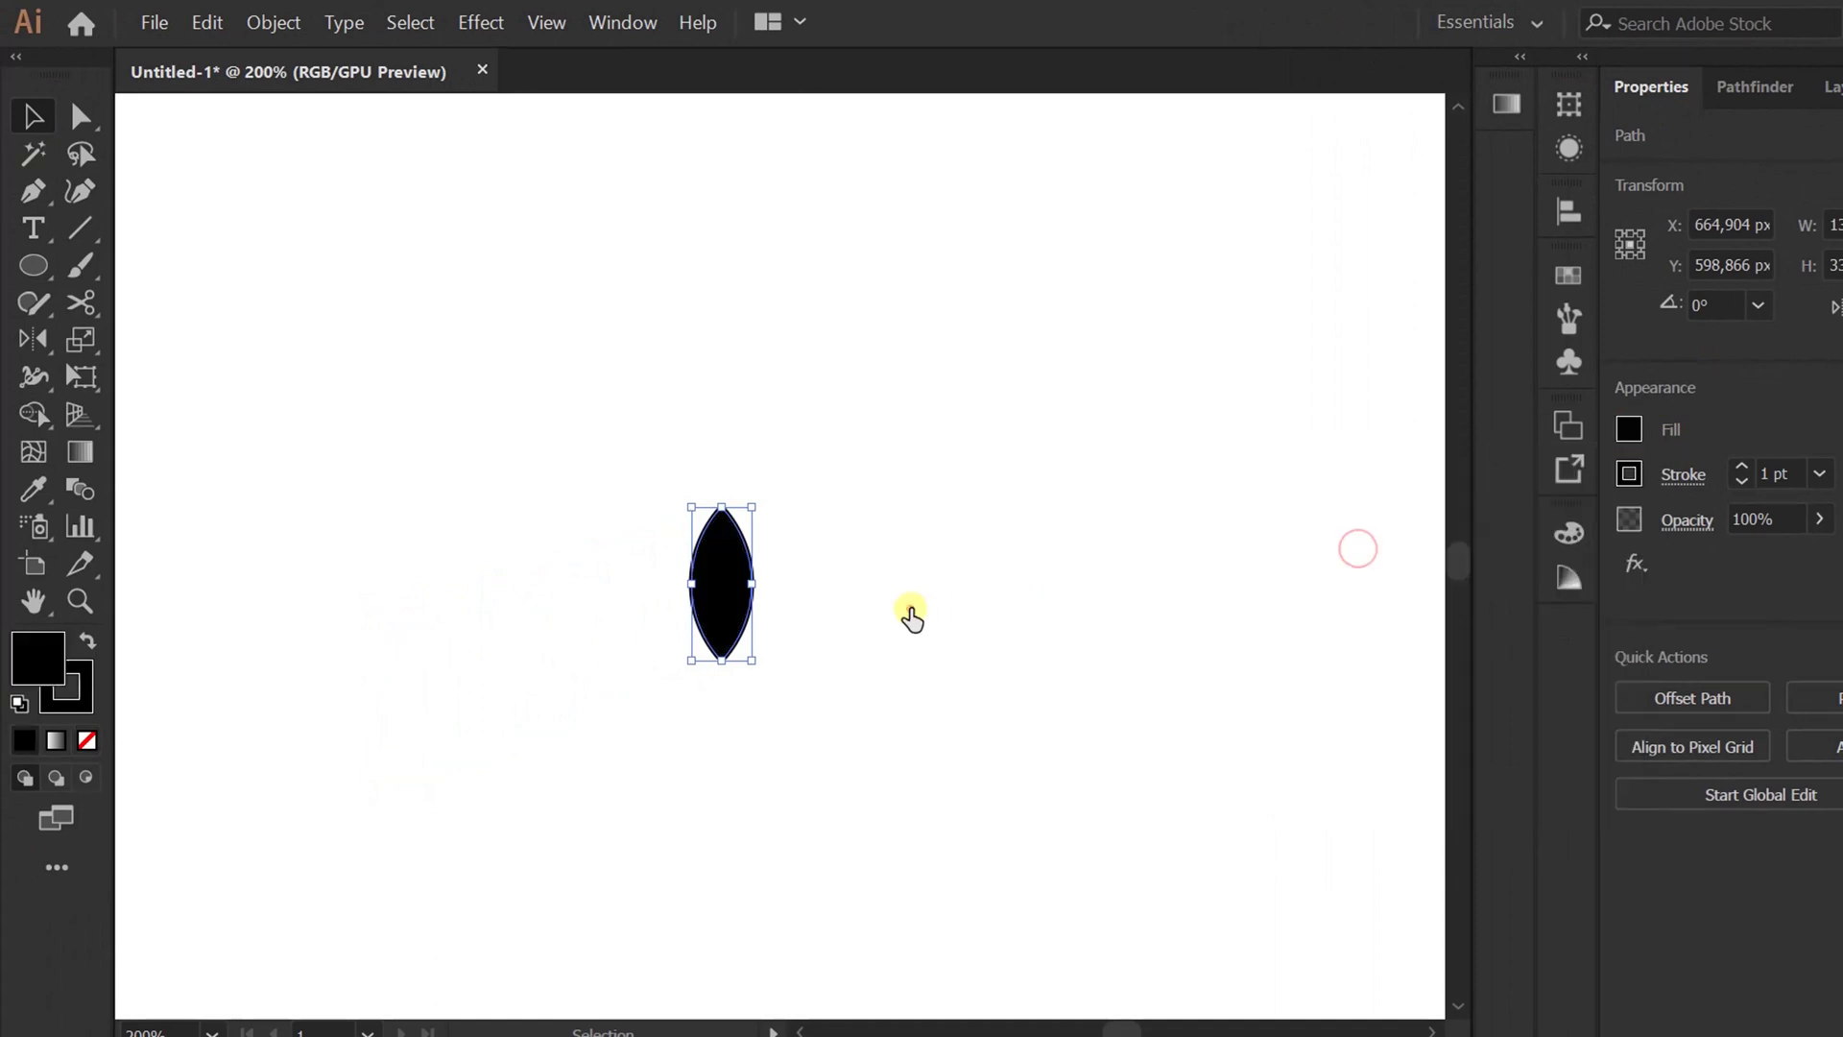
pyautogui.click(1628, 474)
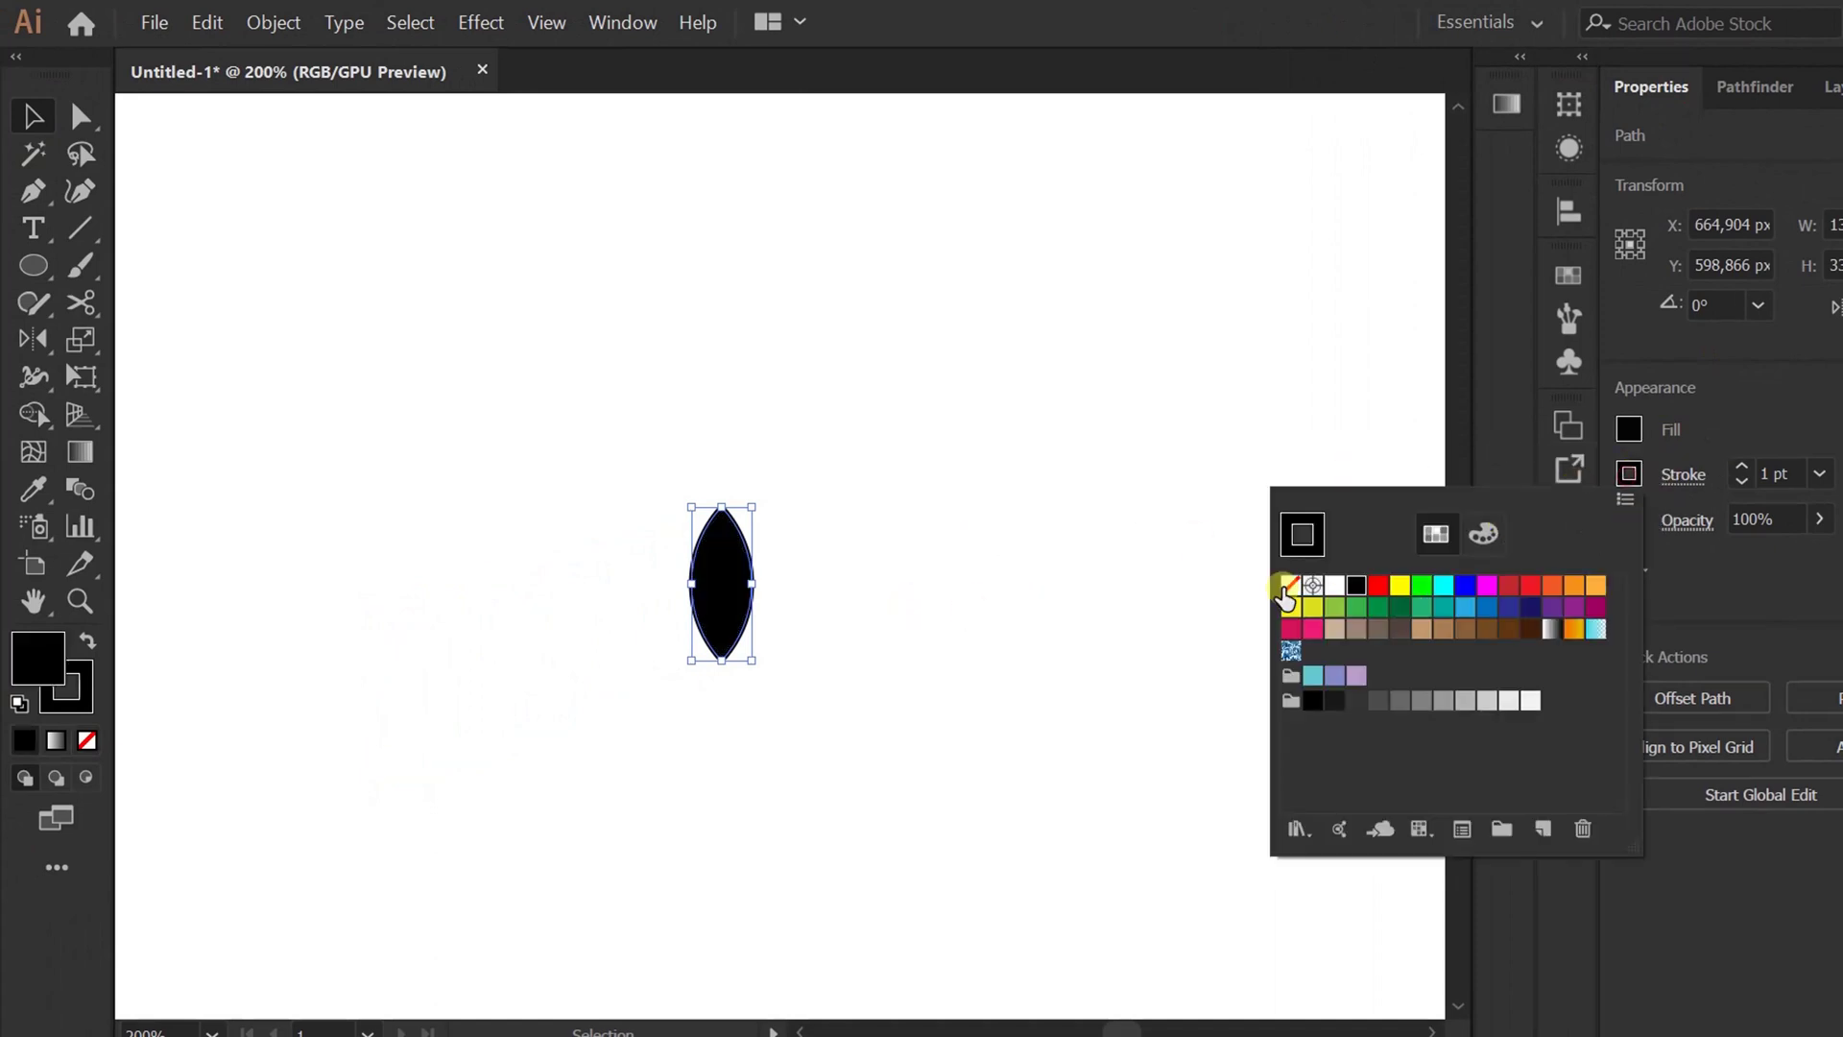
pyautogui.click(1290, 585)
pyautogui.click(812, 607)
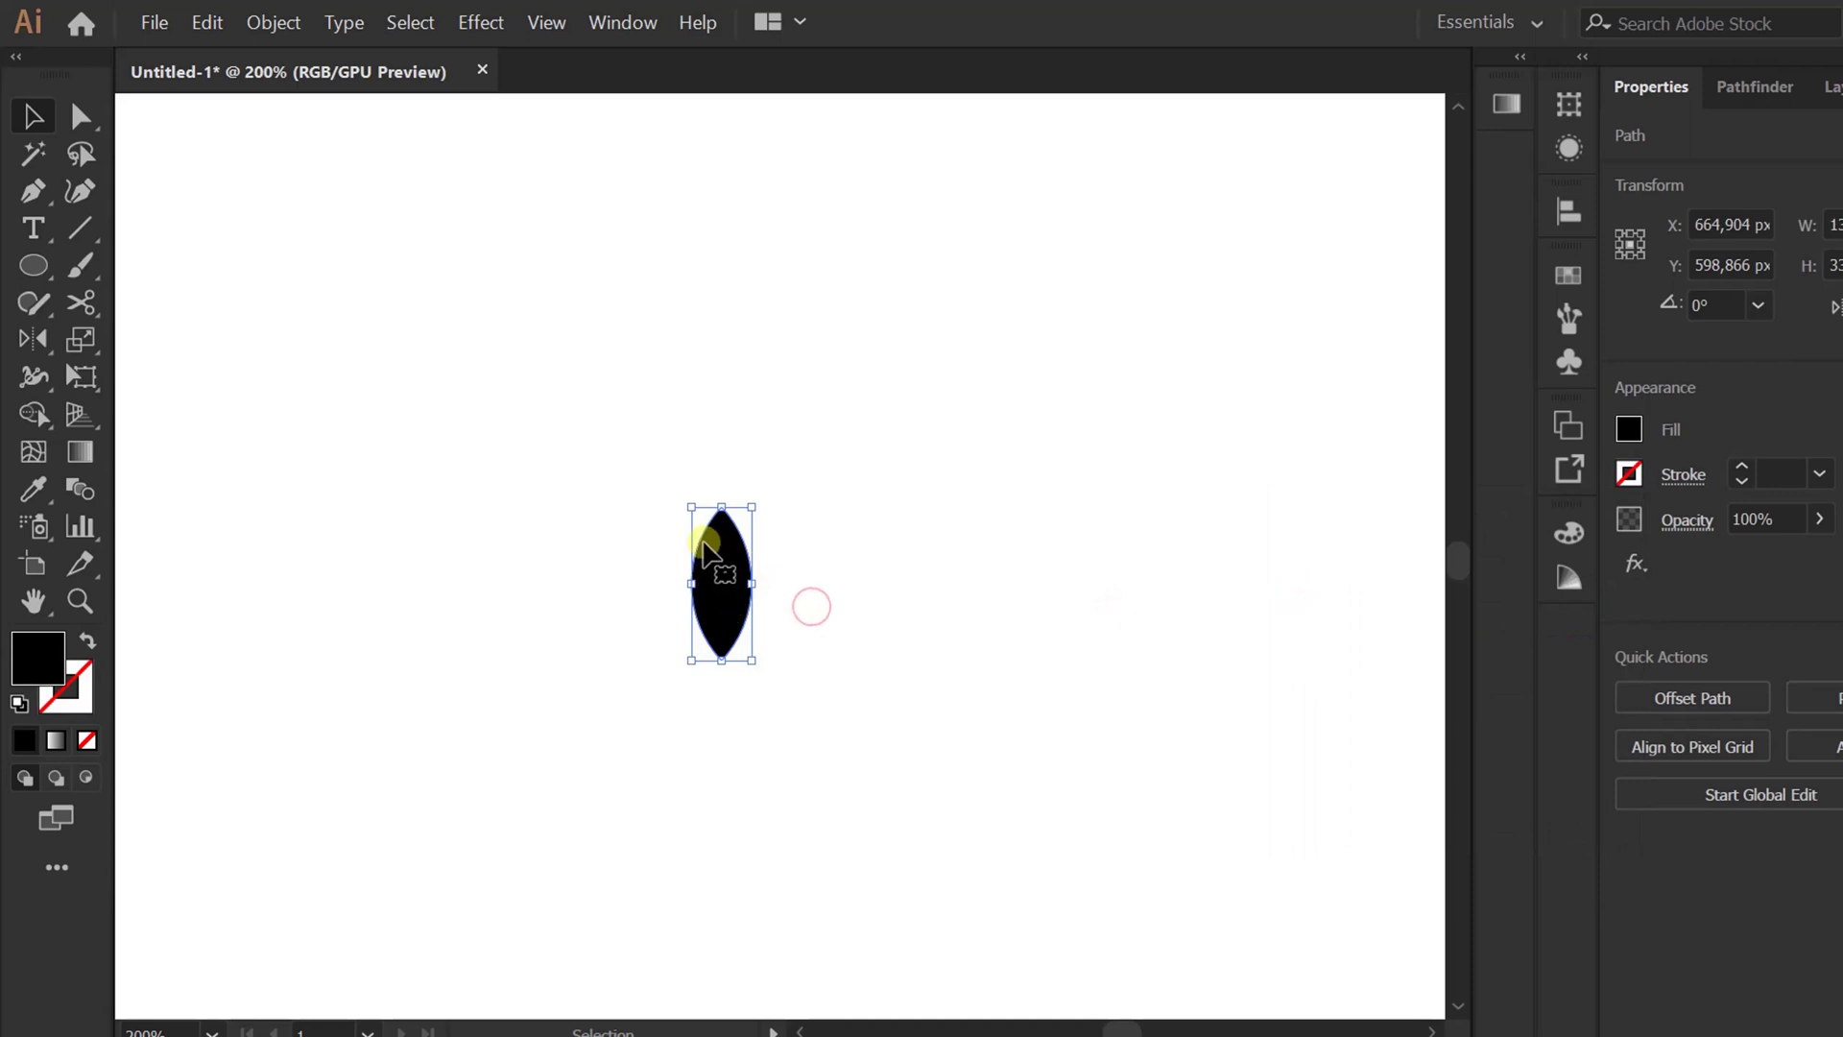
# - Alt-drag a copy of the lens to the left and rotate the right lens 45°
pyautogui.moveTo(706, 549); pyautogui.dragTo(305, 549)
pyautogui.click(544, 782)
pyautogui.moveTo(868, 441); pyautogui.dragTo(544, 700)
pyautogui.moveTo(768, 509); pyautogui.dragTo(653, 701)
# - Reflect a copy of the tilted leaf about its bottom point and nudge it right
pyautogui.click(753, 707)
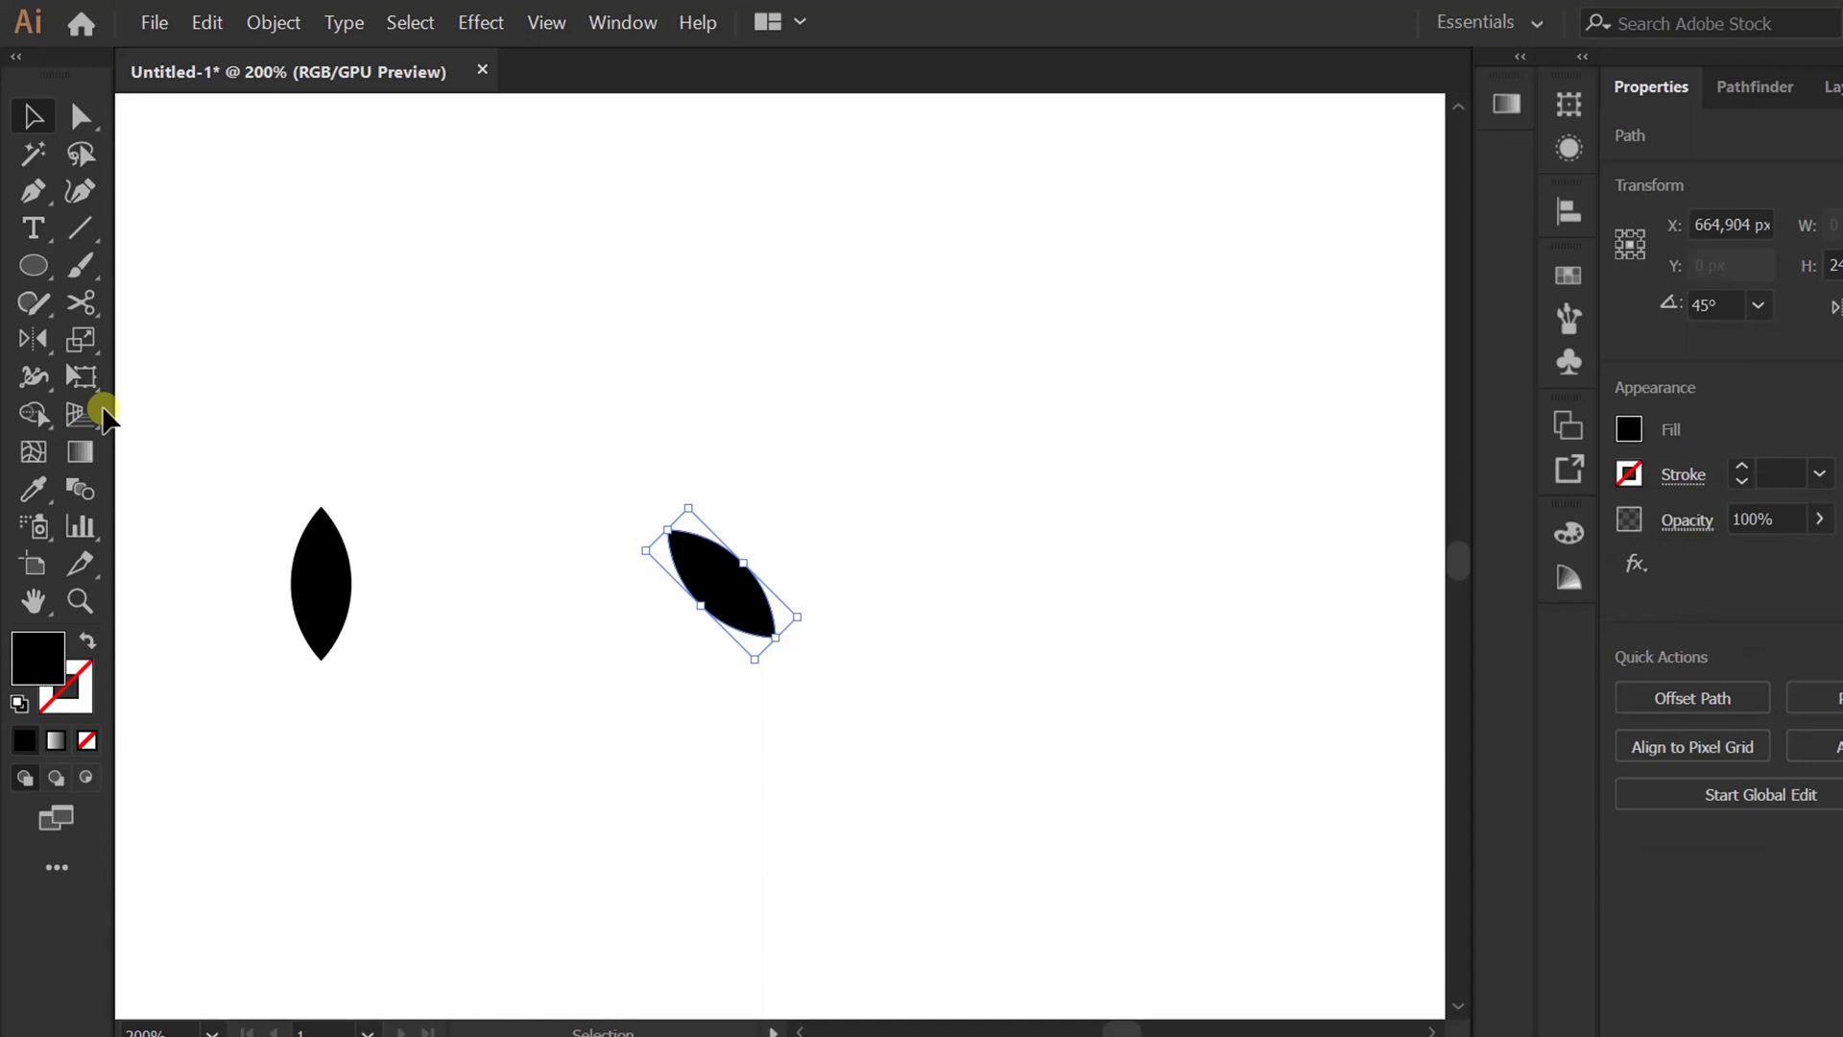
pyautogui.click(33, 339)
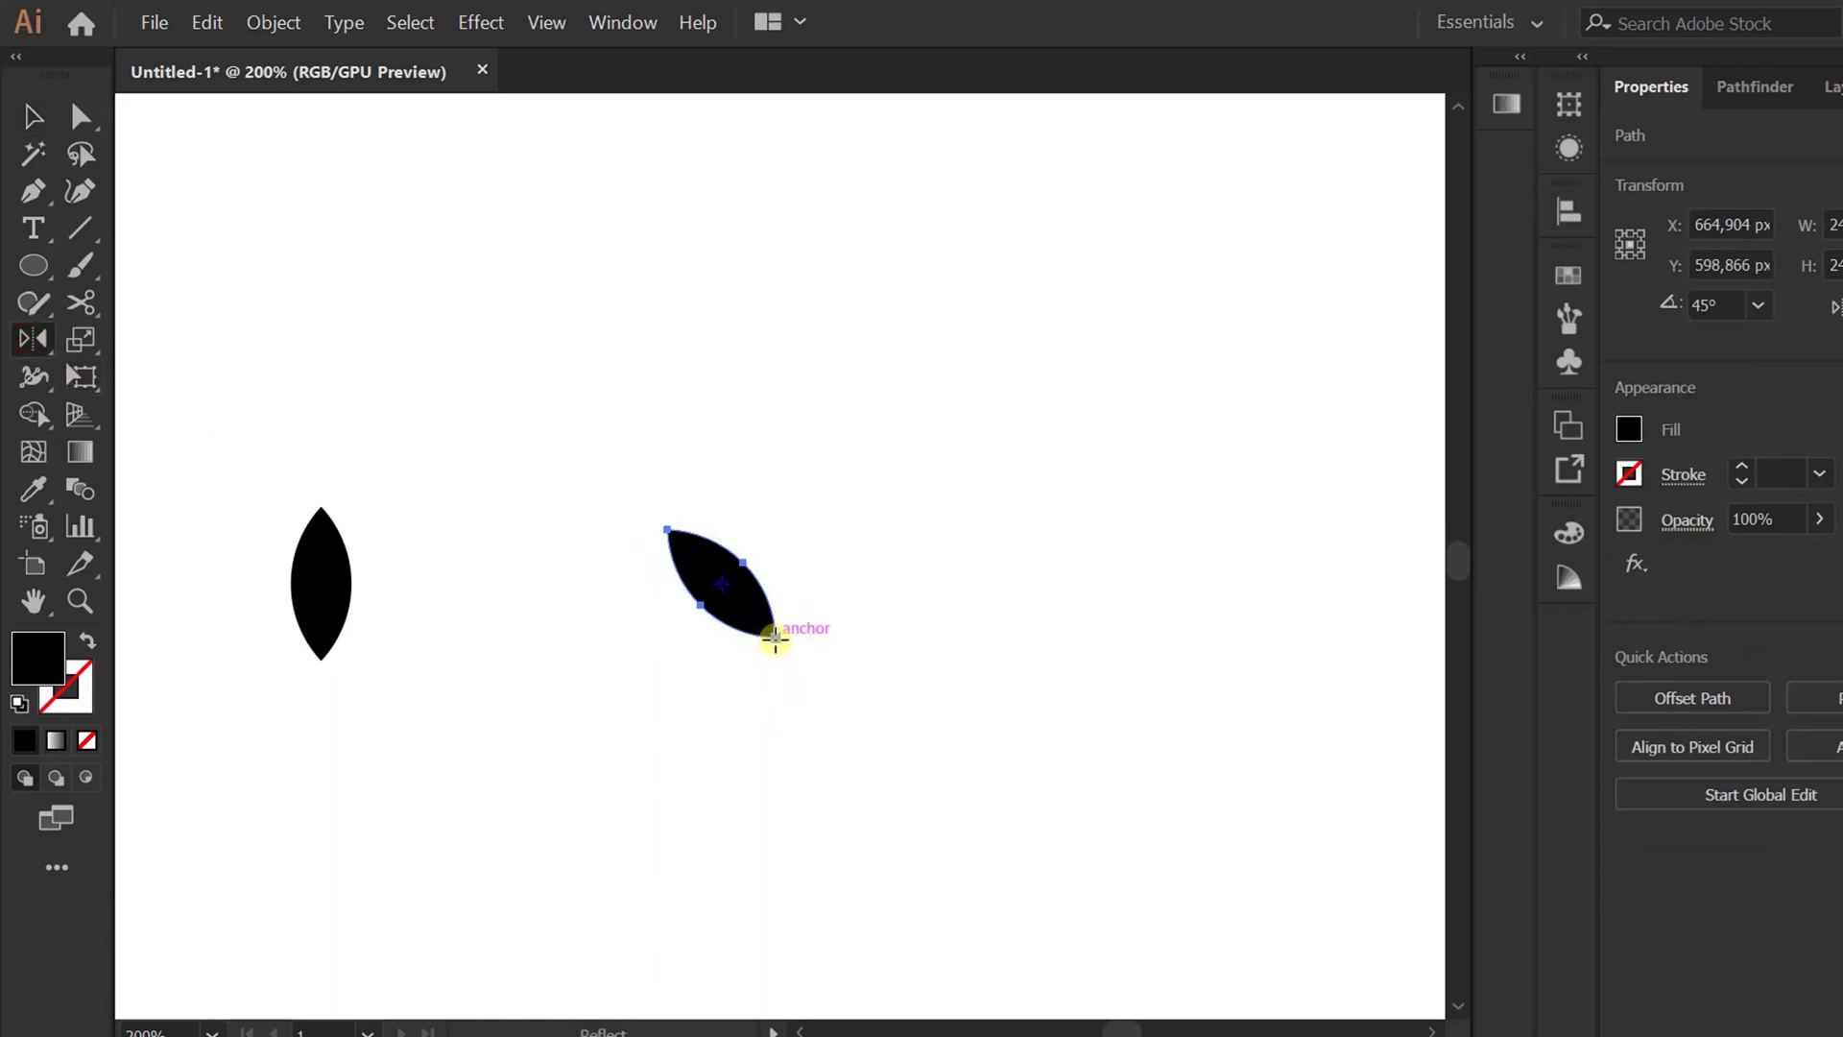
pyautogui.moveTo(763, 509); pyautogui.dragTo(887, 549)
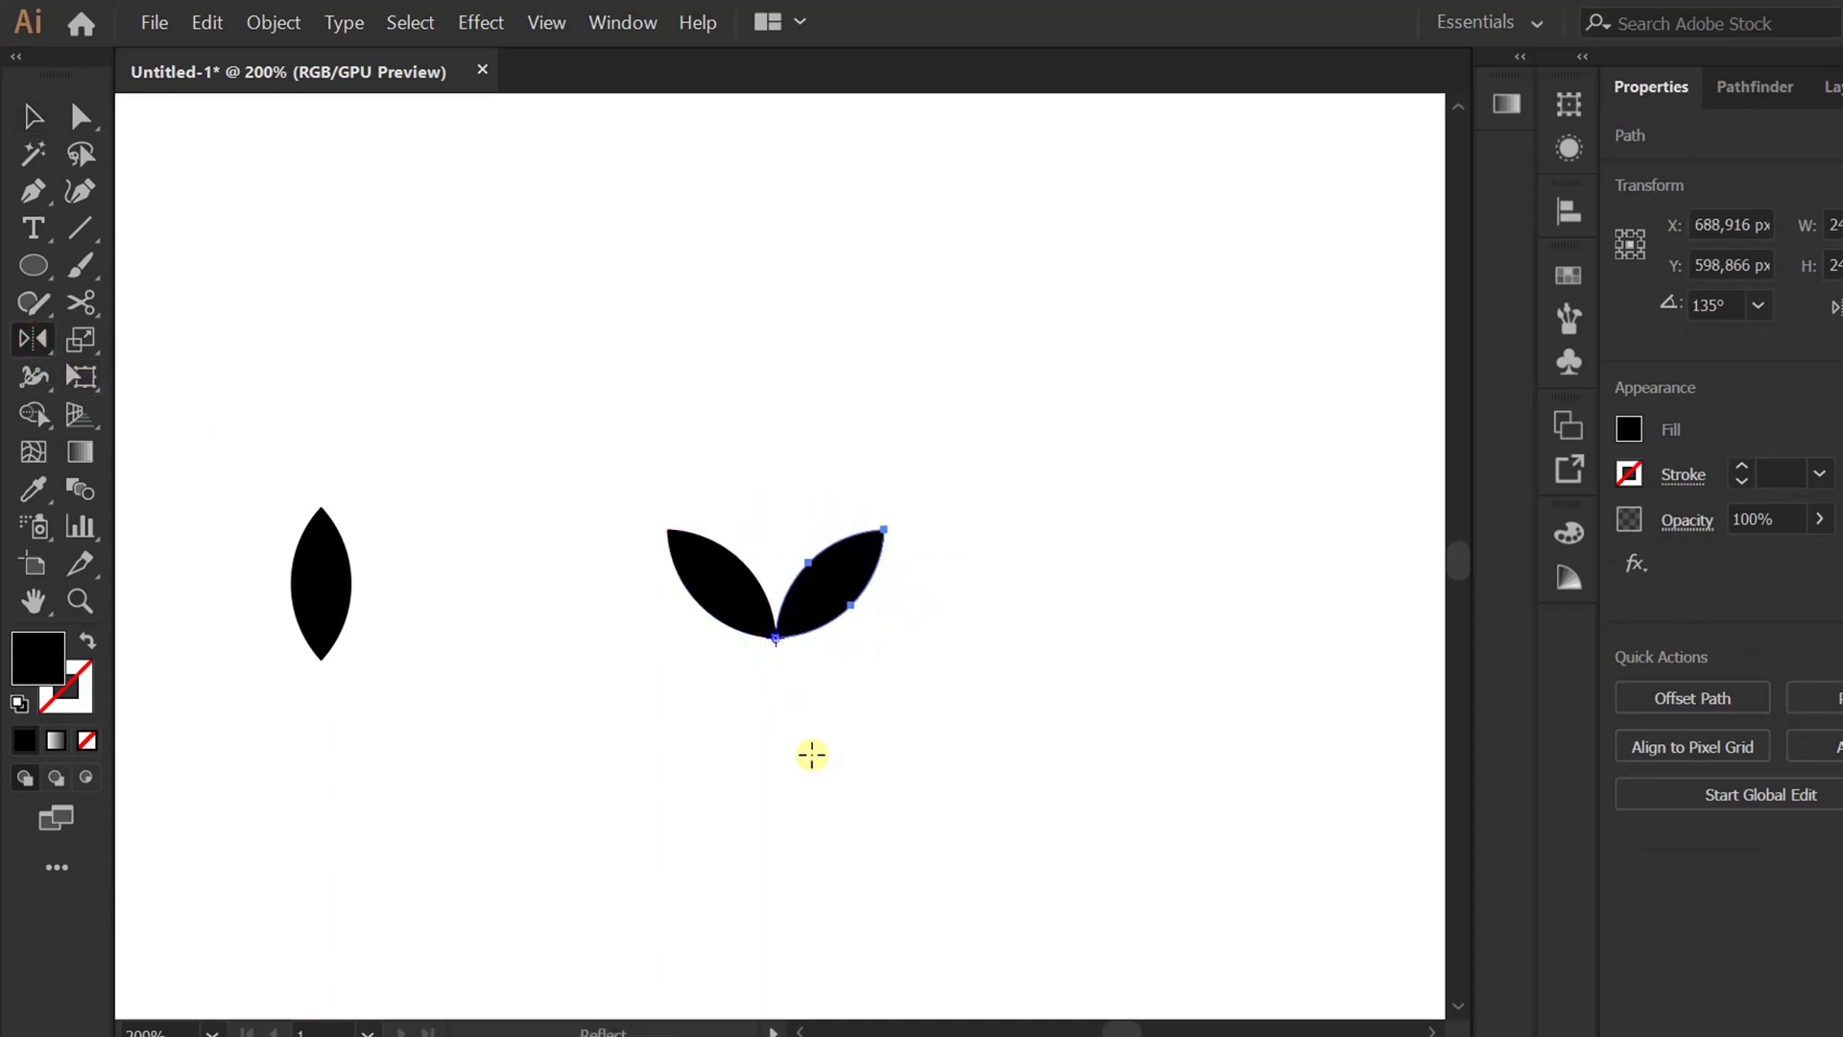
pyautogui.press('Right')
pyautogui.press('Right')
pyautogui.press('Right')
pyautogui.press('Right')
pyautogui.press('Right')
pyautogui.press('Right')
pyautogui.press('Right')
pyautogui.press('Right')
pyautogui.press('Right')
pyautogui.press('Right')
pyautogui.press('Right')
pyautogui.press('Right')
pyautogui.press('Right')
pyautogui.press('Right')
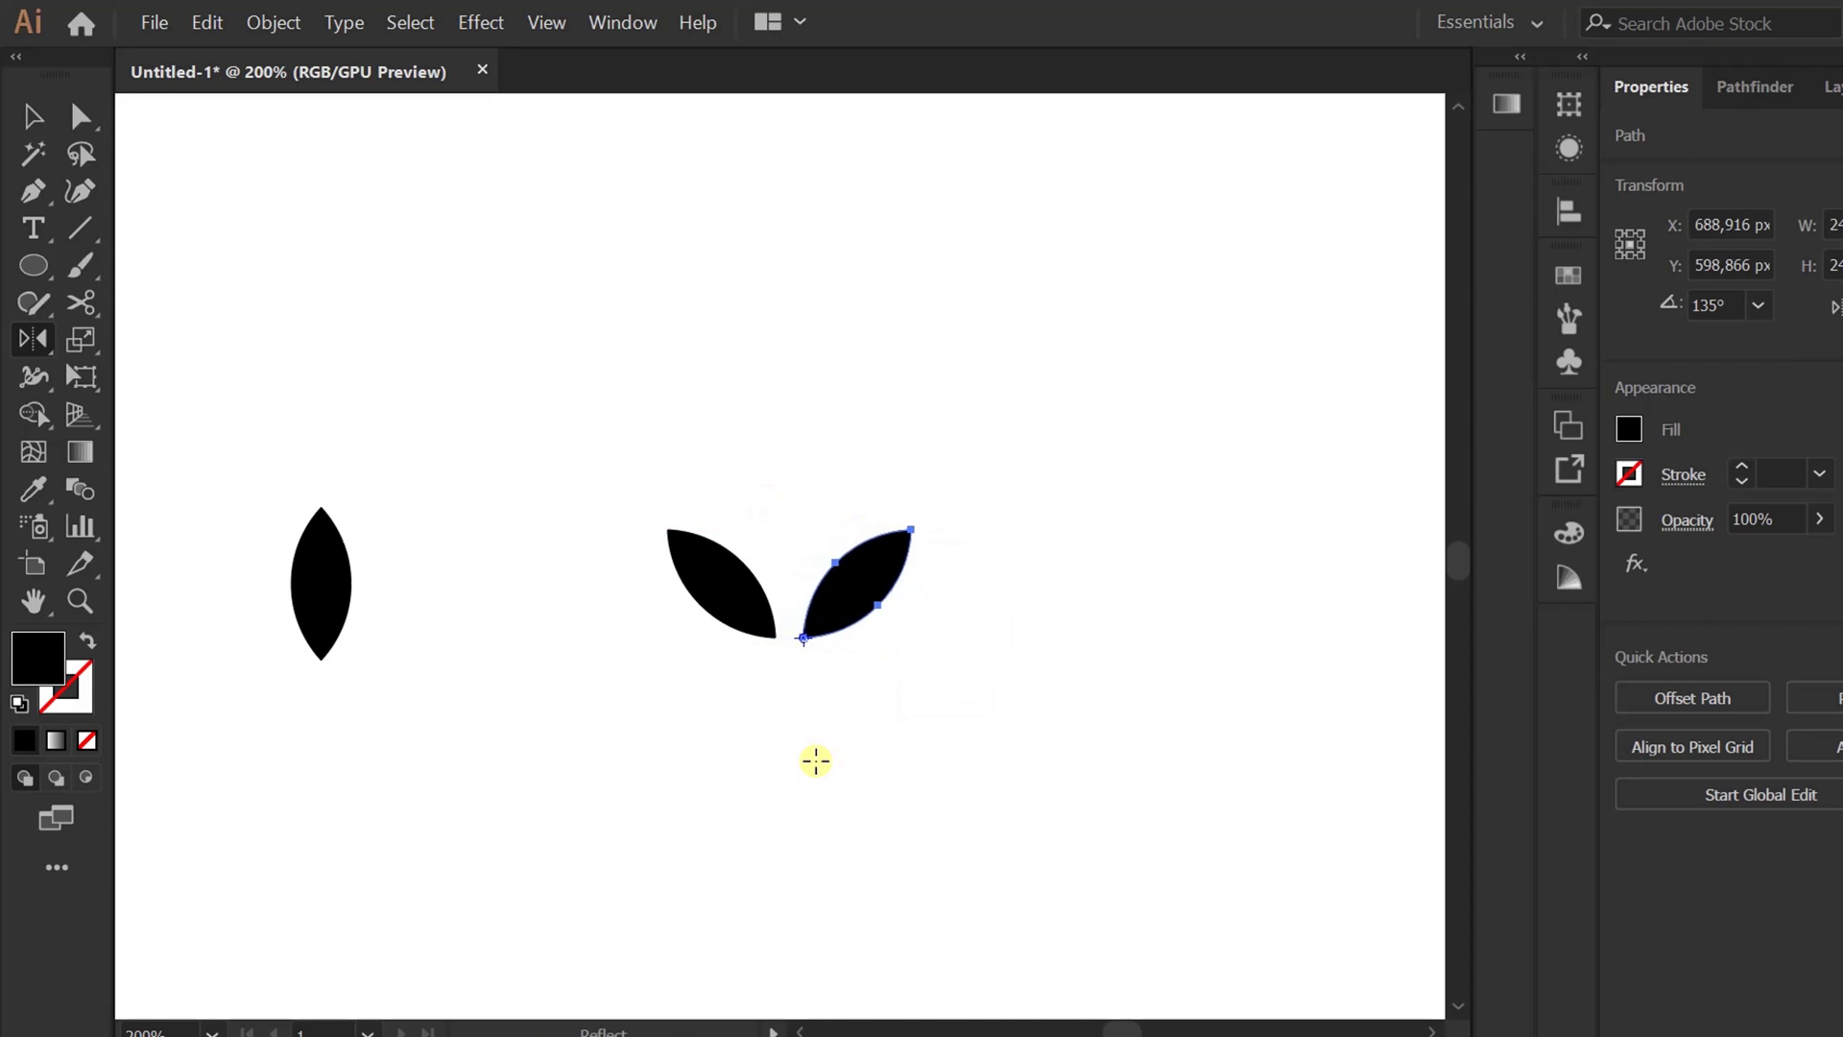
# - Group the two leaves into a V pair and Alt-drag a copy of the pair upward
pyautogui.press('v')
pyautogui.click(941, 523)
pyautogui.moveTo(952, 480); pyautogui.dragTo(638, 699)
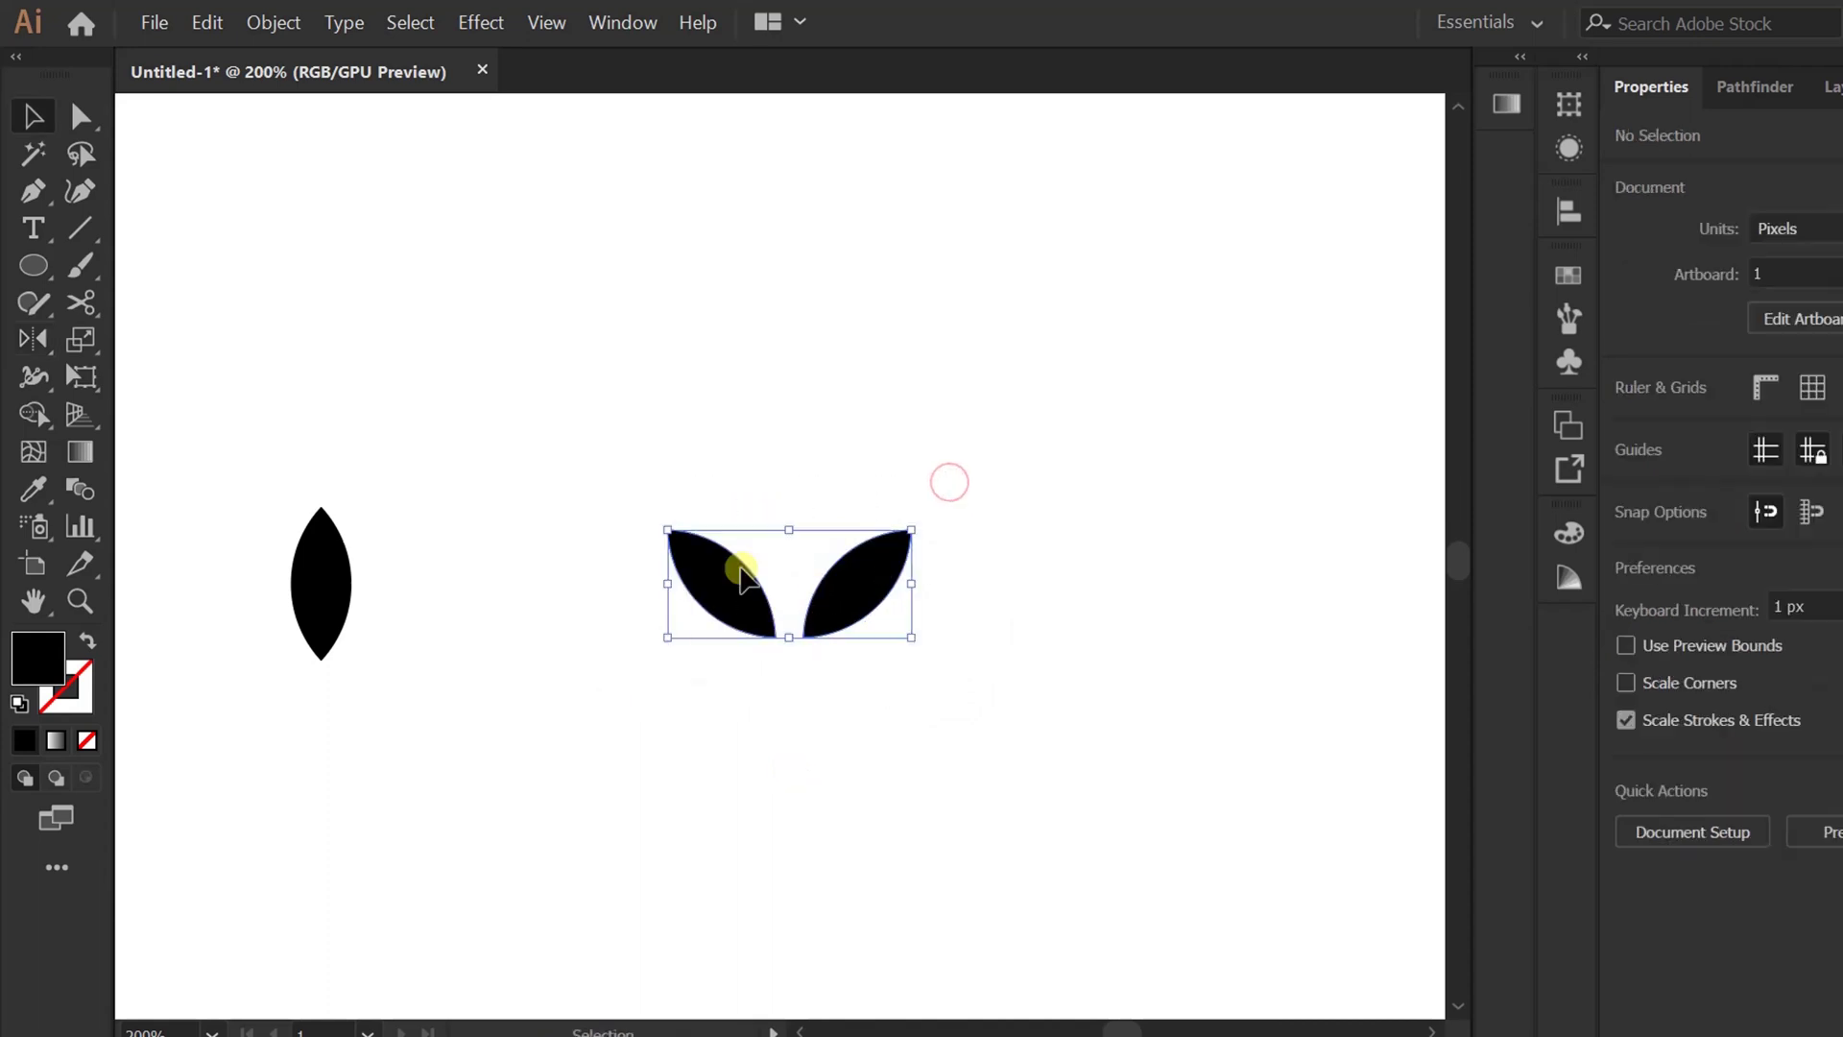
pyautogui.rightClick(785, 436)
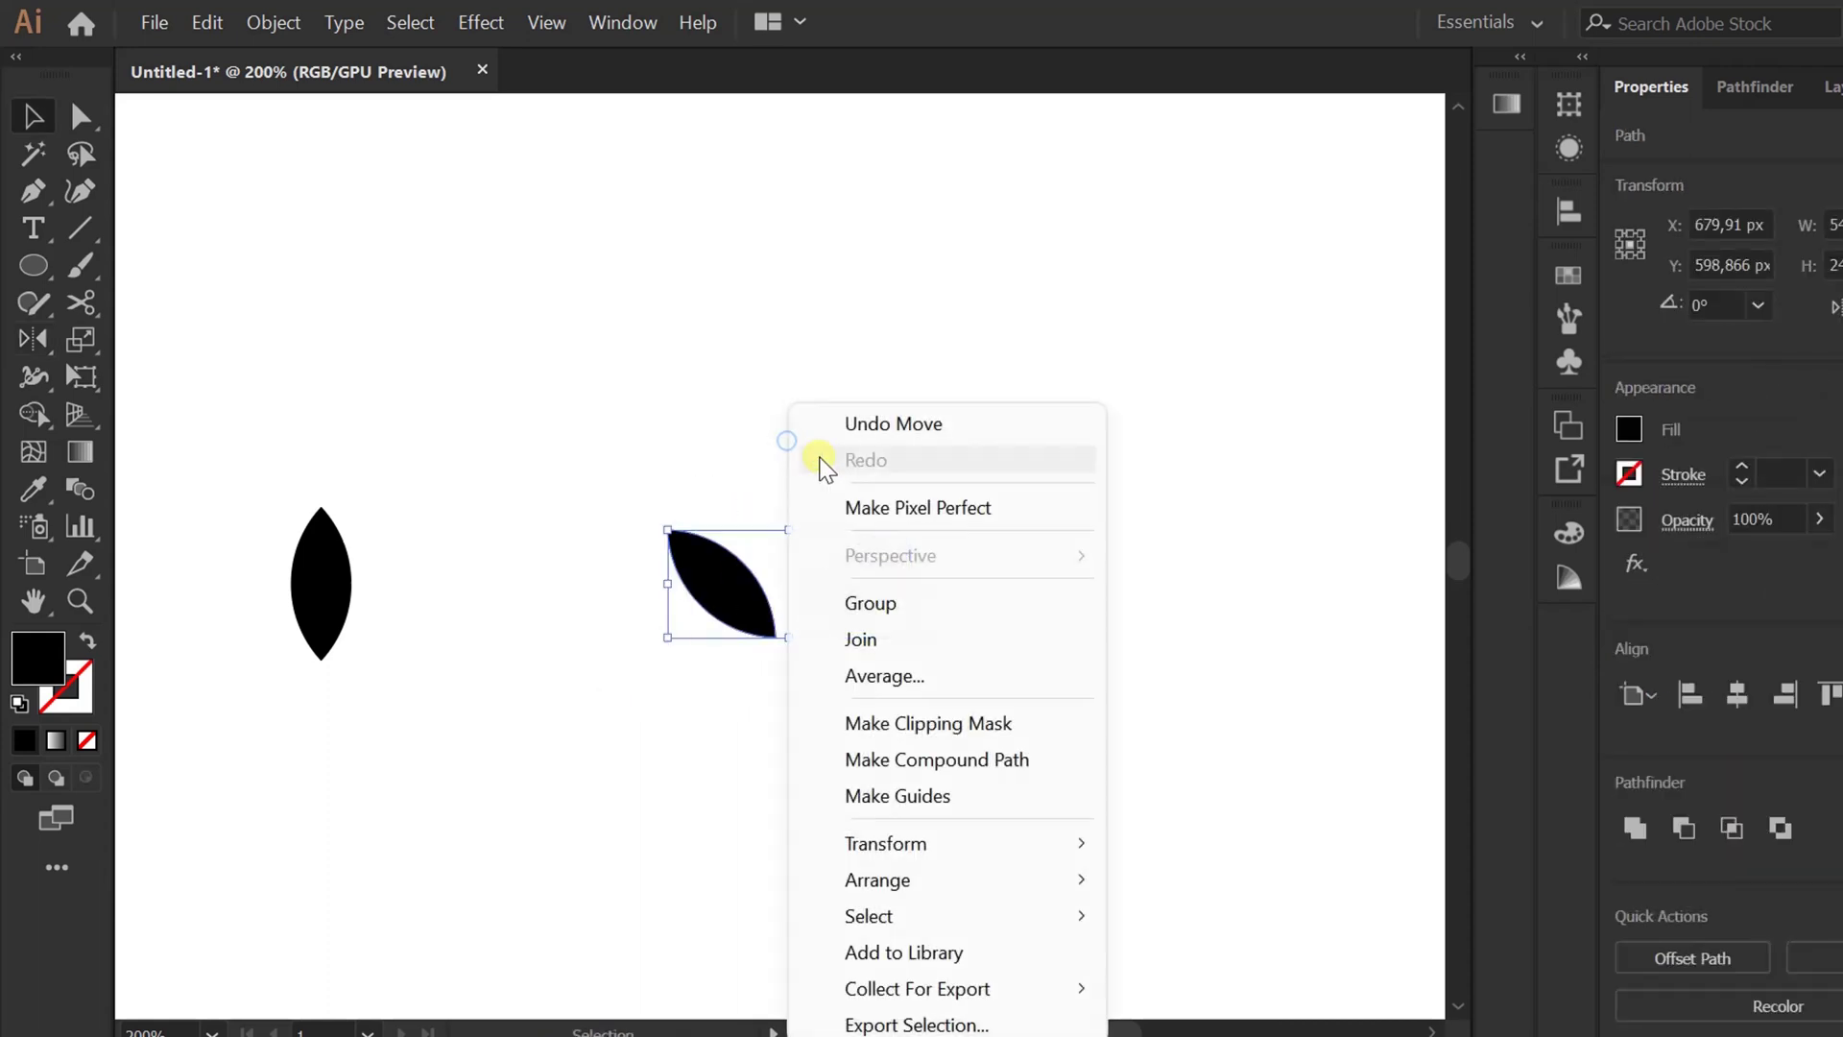
pyautogui.click(897, 601)
pyautogui.hotkey('ctrl', '-')
pyautogui.hotkey('ctrl', '-')
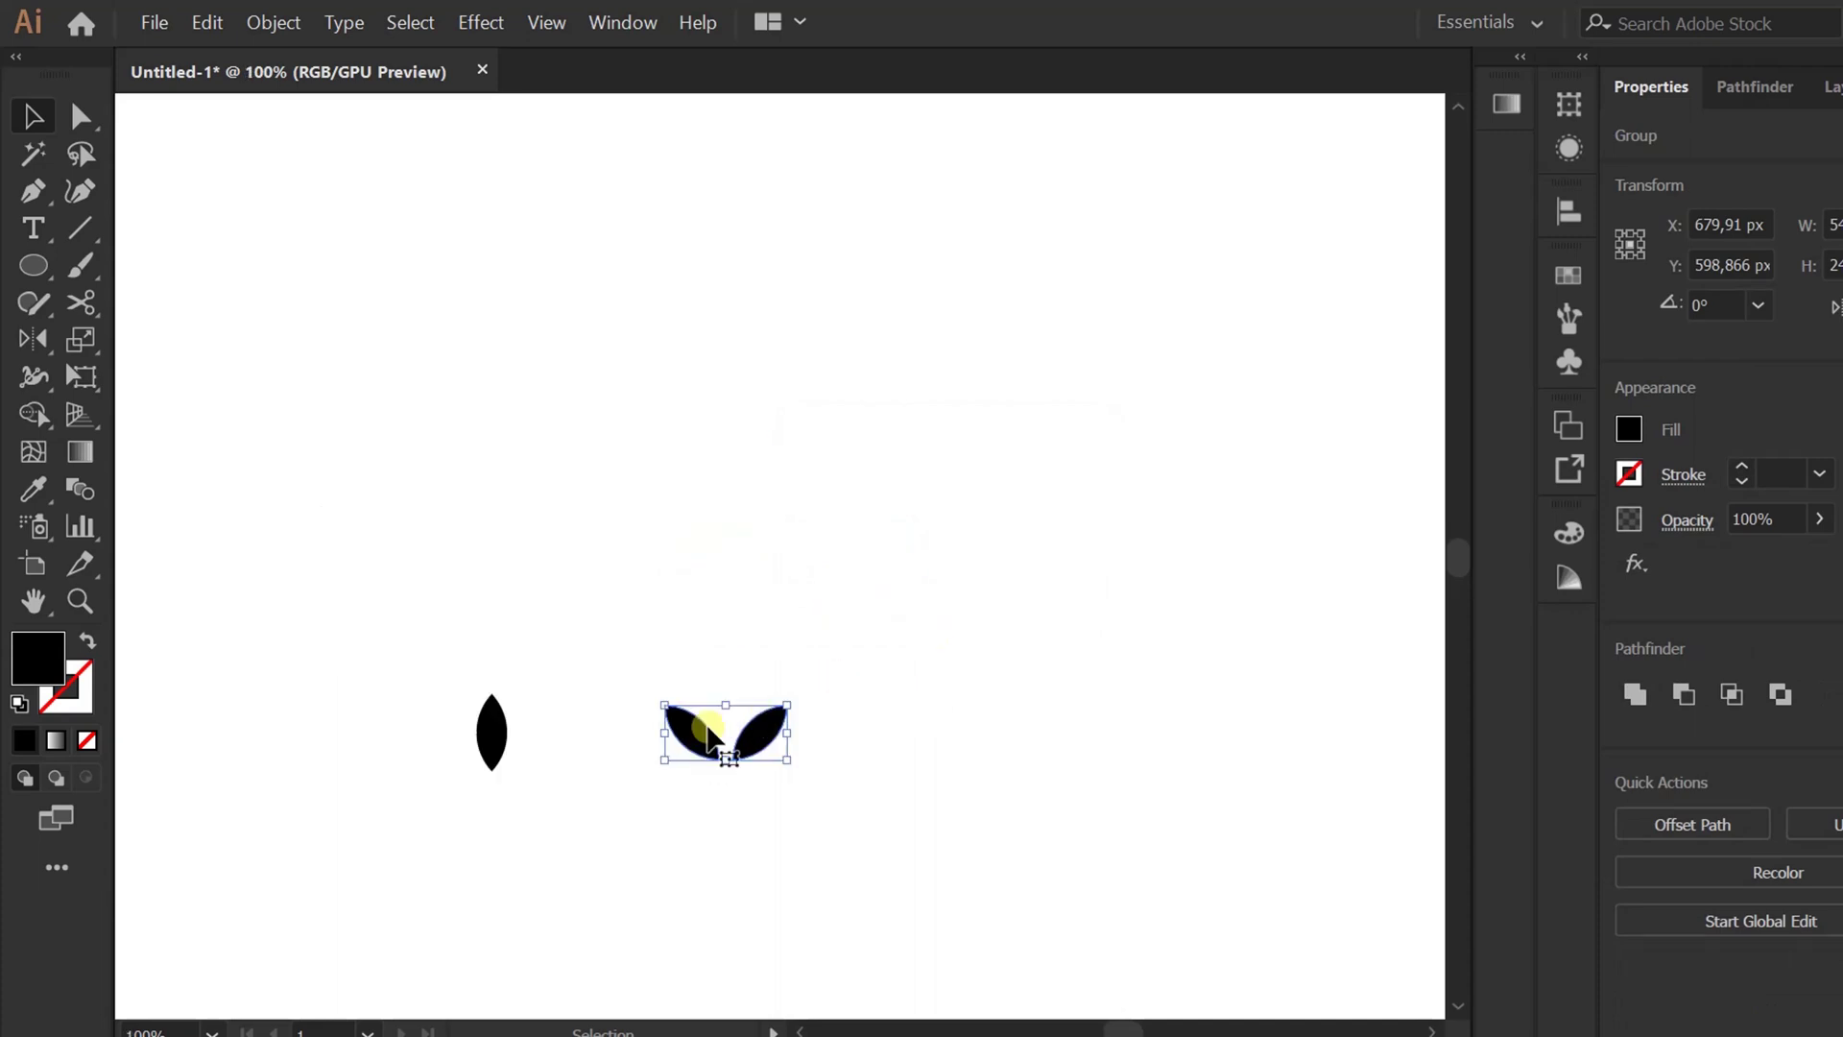
pyautogui.moveTo(707, 727); pyautogui.dragTo(701, 317)
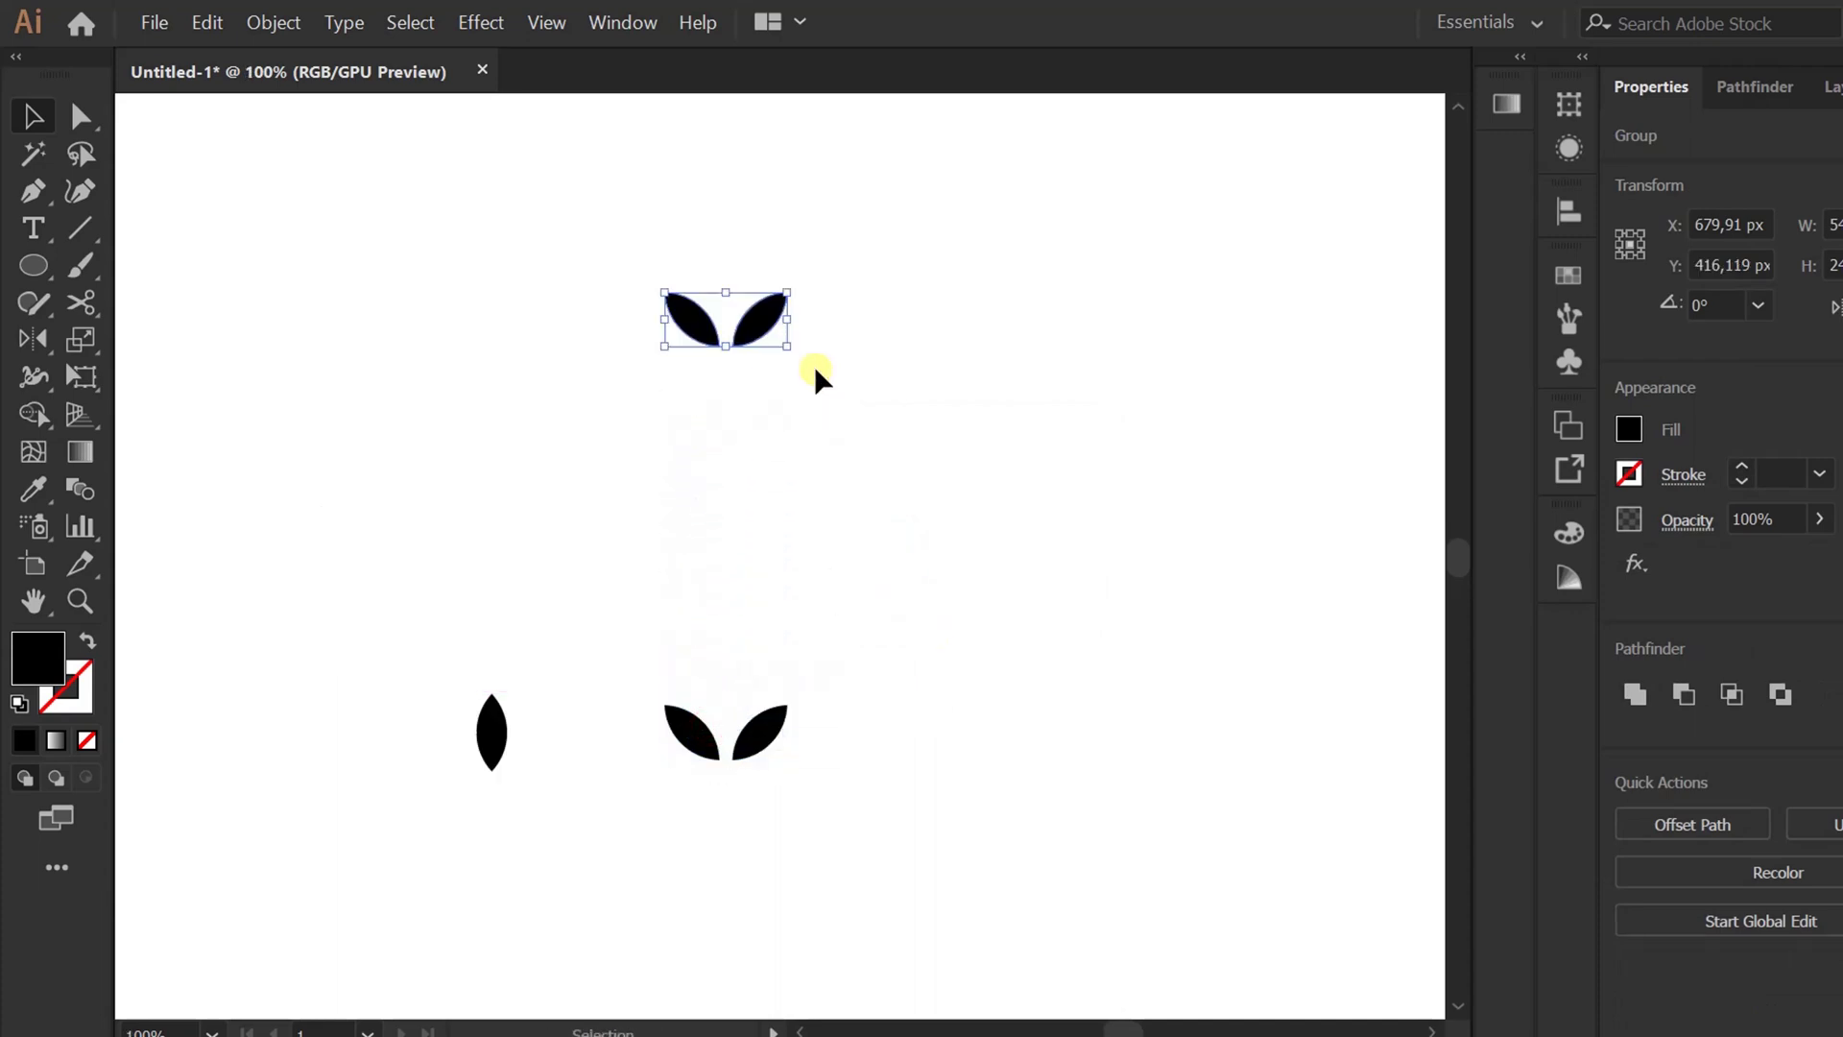
# - Scale the top leaf pair uniformly to 70%
pyautogui.doubleClick(81, 339)
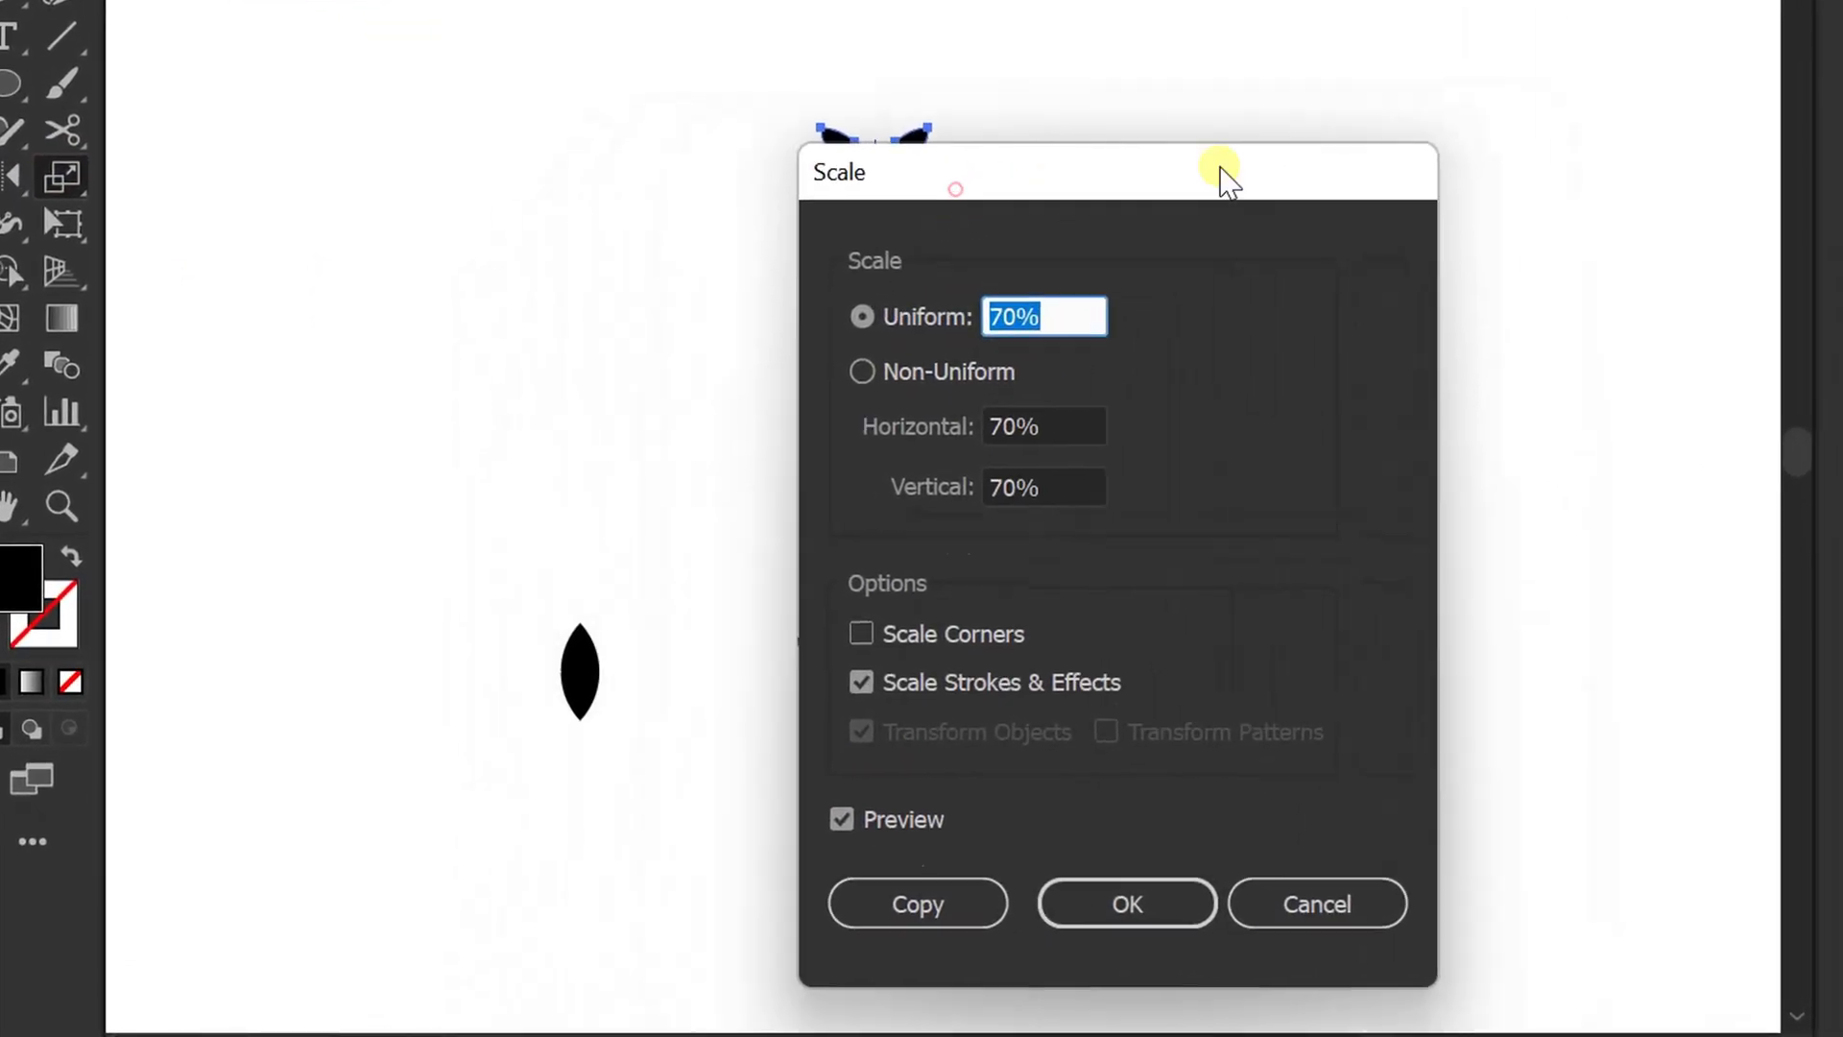
pyautogui.moveTo(1229, 177); pyautogui.dragTo(1370, 49)
pyautogui.click(1064, 674)
pyautogui.click(1064, 674)
pyautogui.moveTo(1273, 170); pyautogui.dragTo(1122, 187)
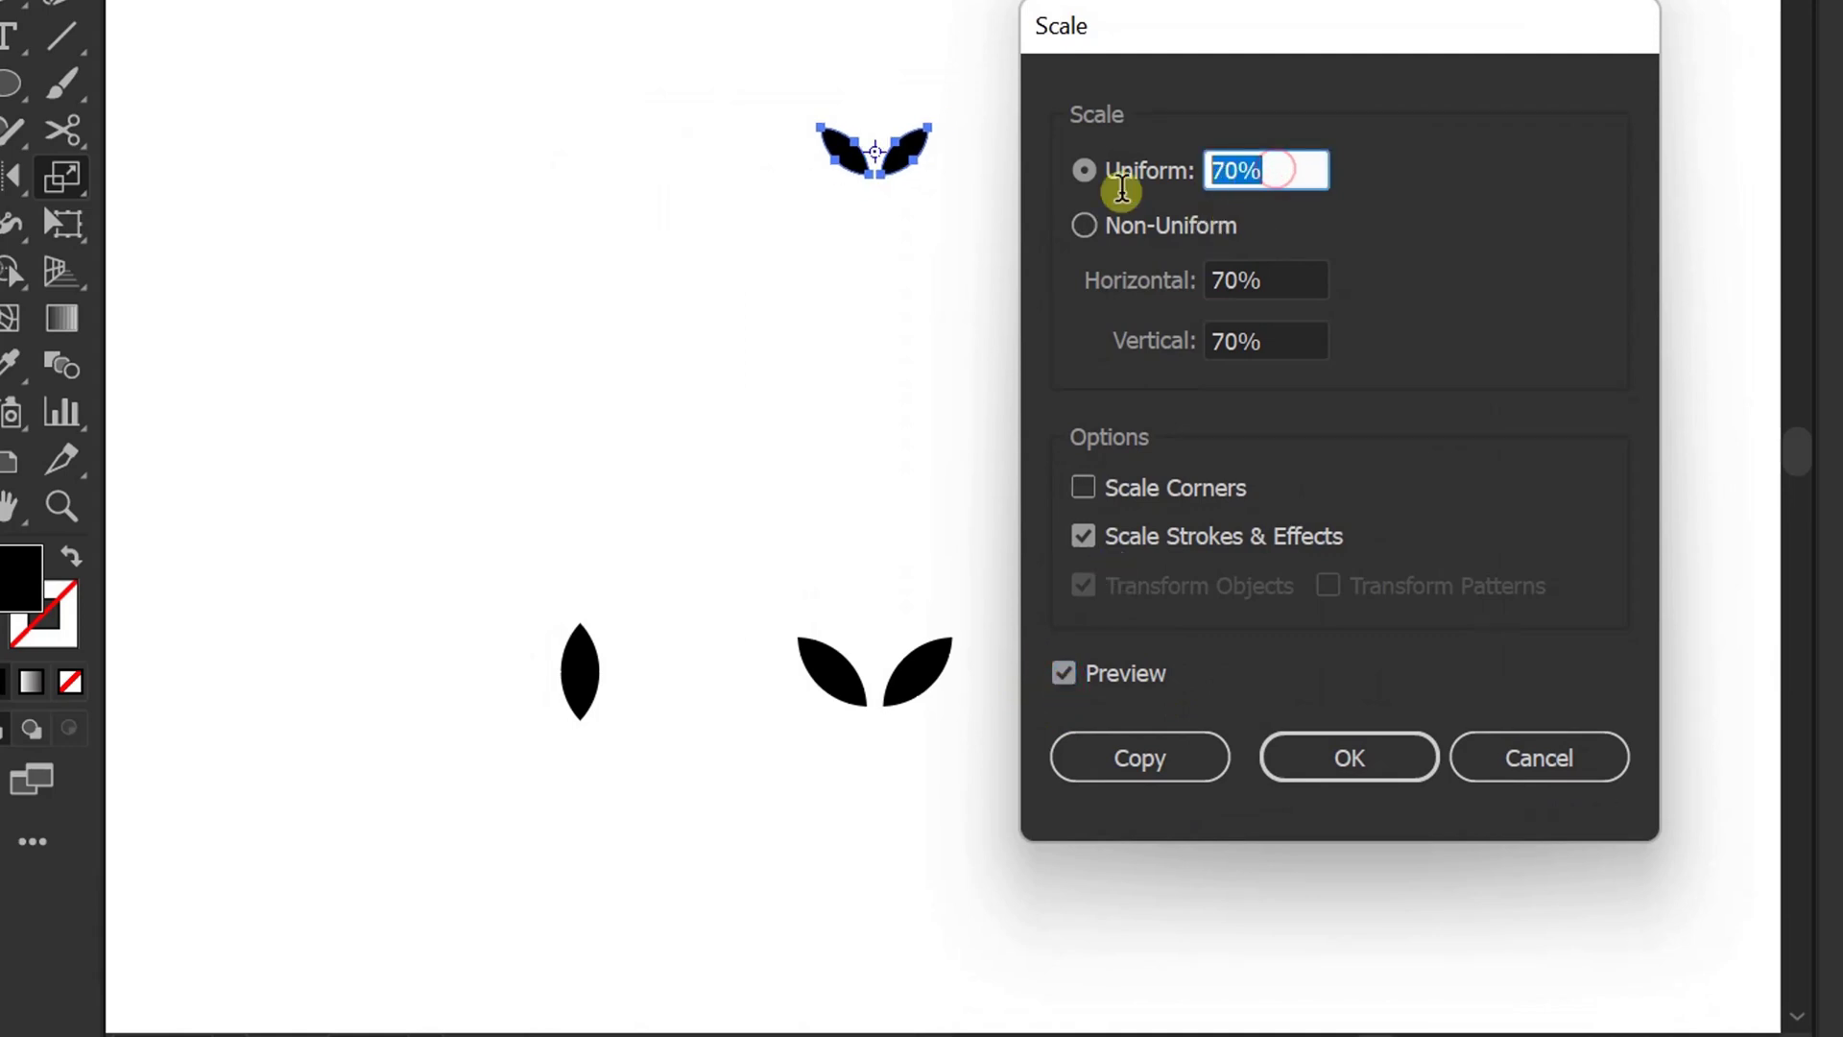
pyautogui.click(1350, 759)
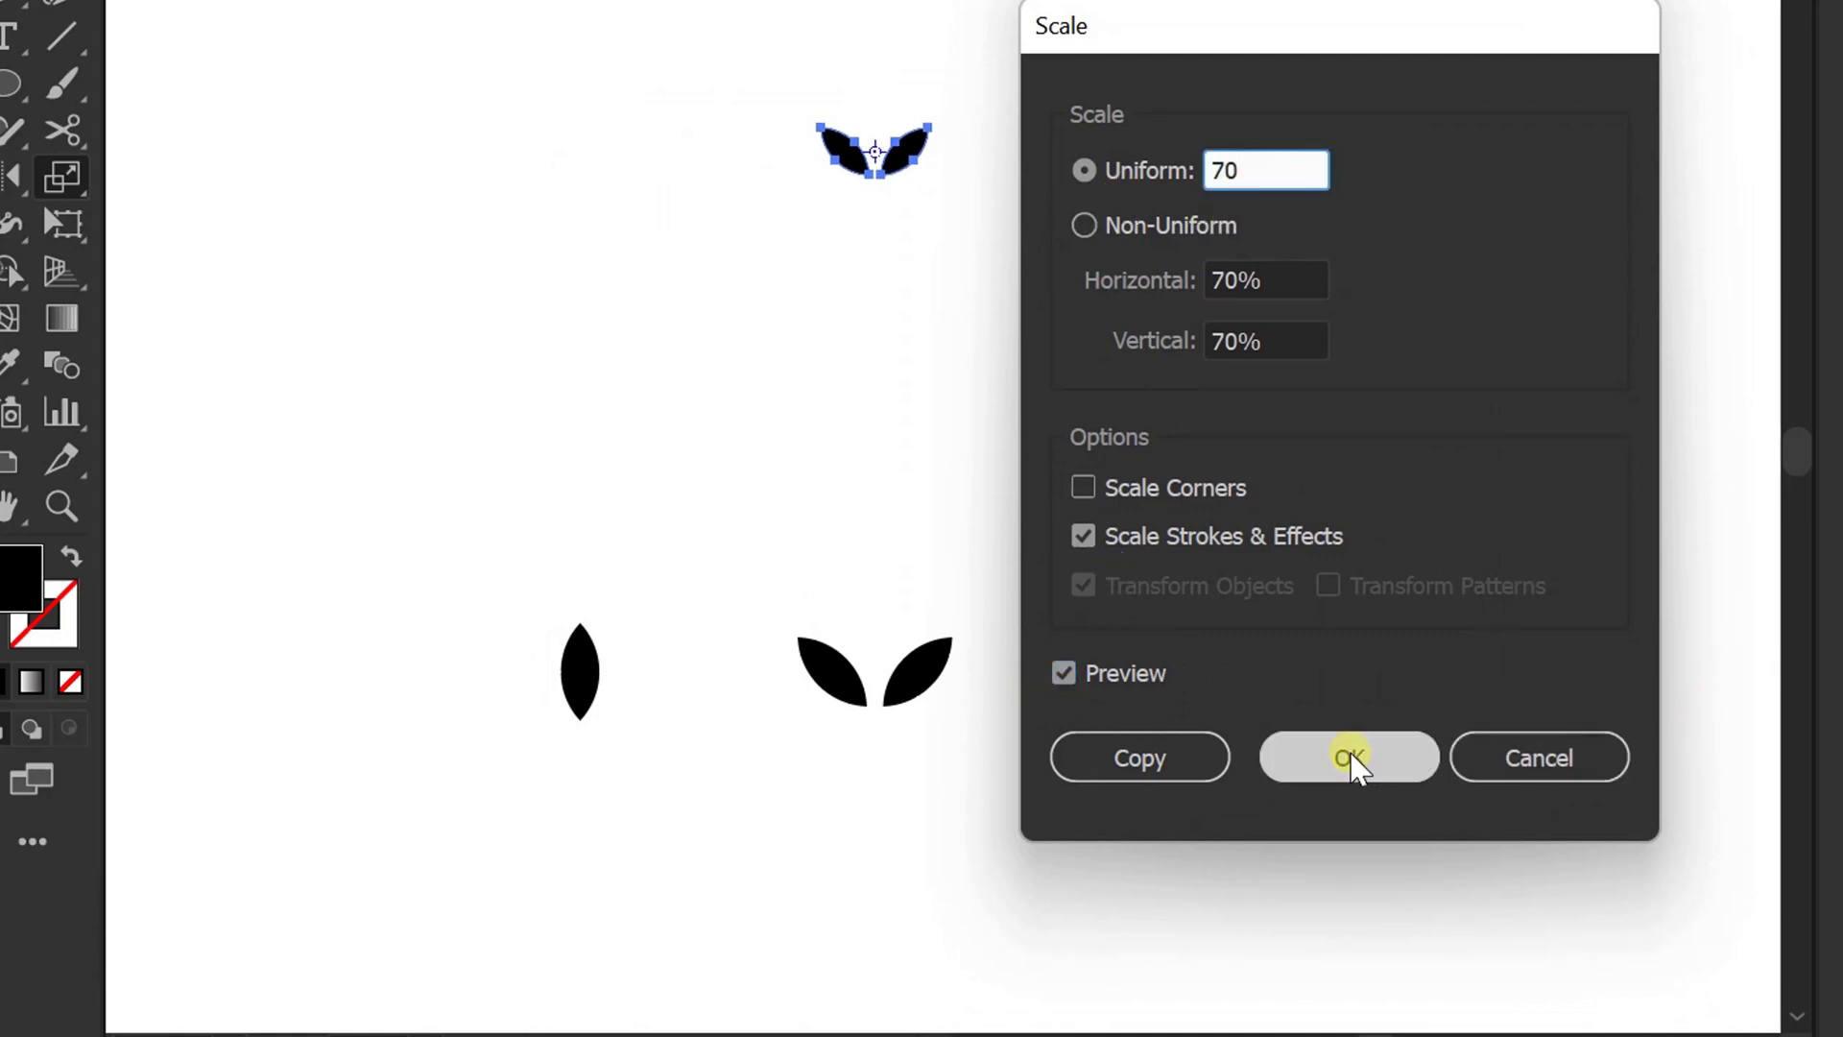
# - Blend the top and bottom leaf pairs into a tapering column of leaf pairs
pyautogui.press('v')
pyautogui.moveTo(1017, 74); pyautogui.dragTo(758, 768)
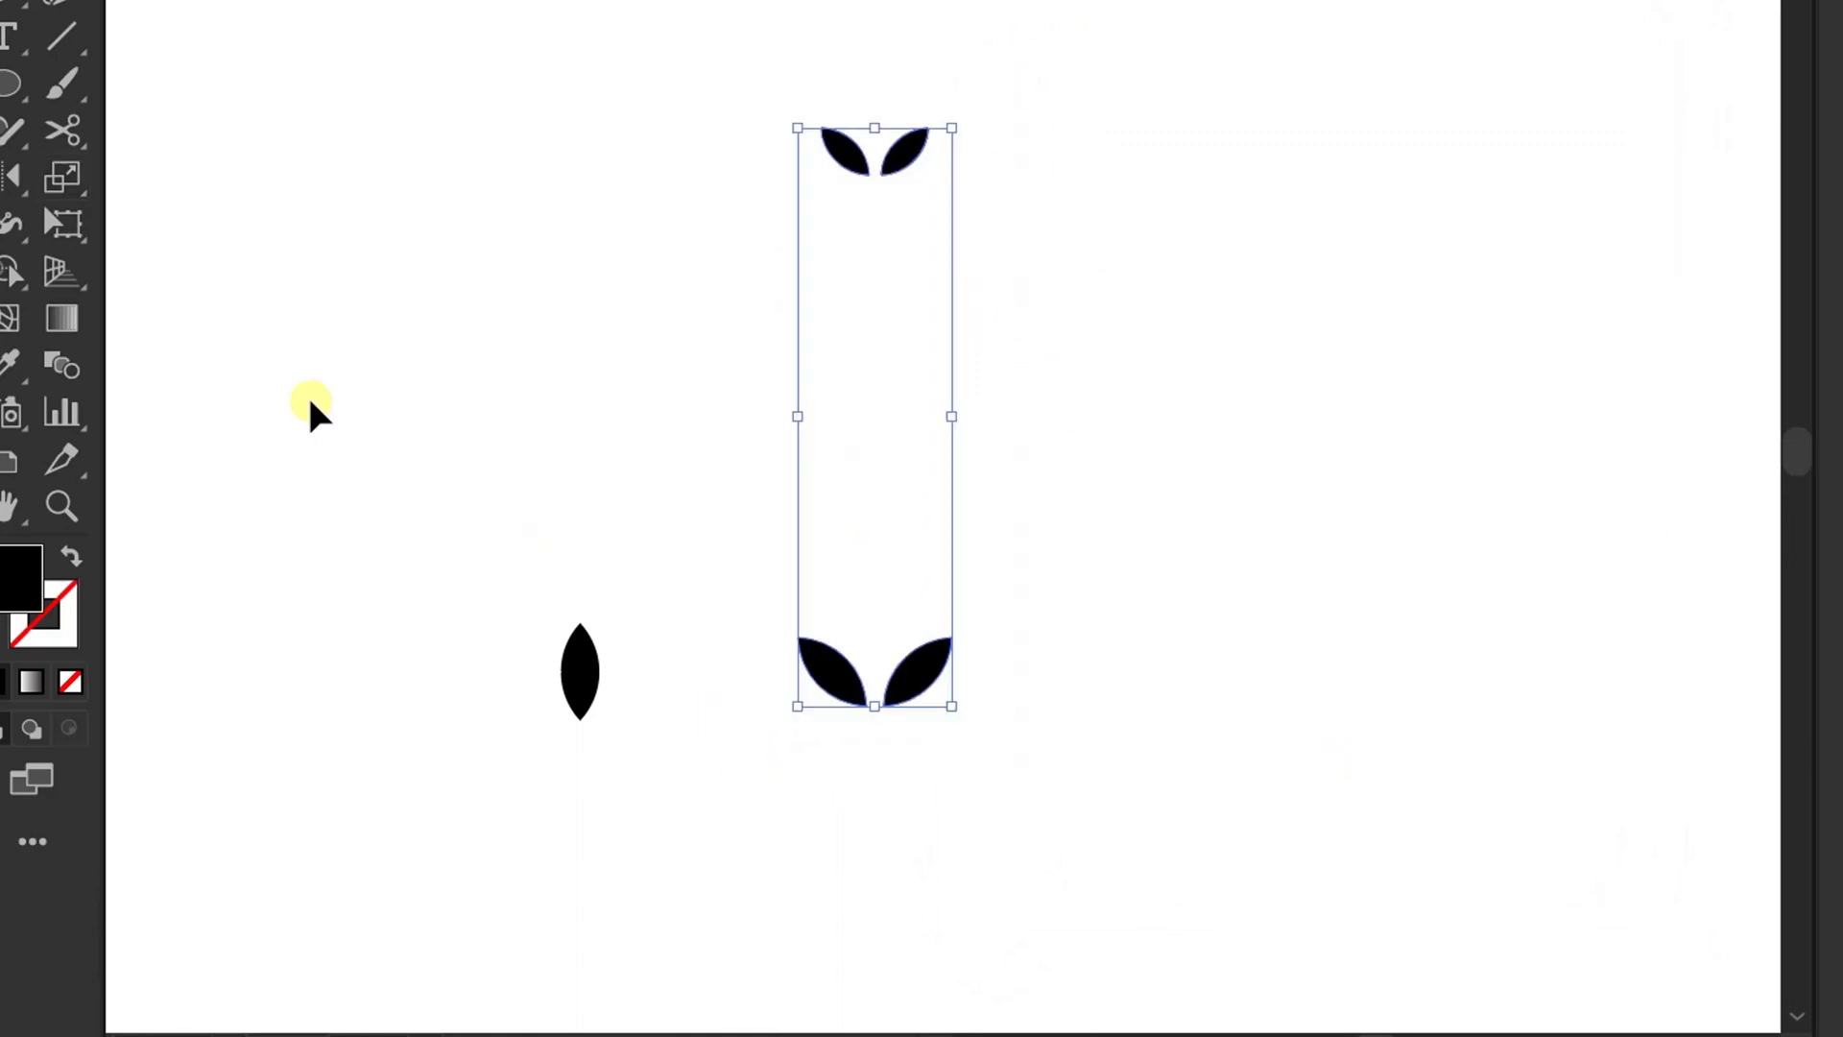
pyautogui.click(60, 366)
pyautogui.click(844, 157)
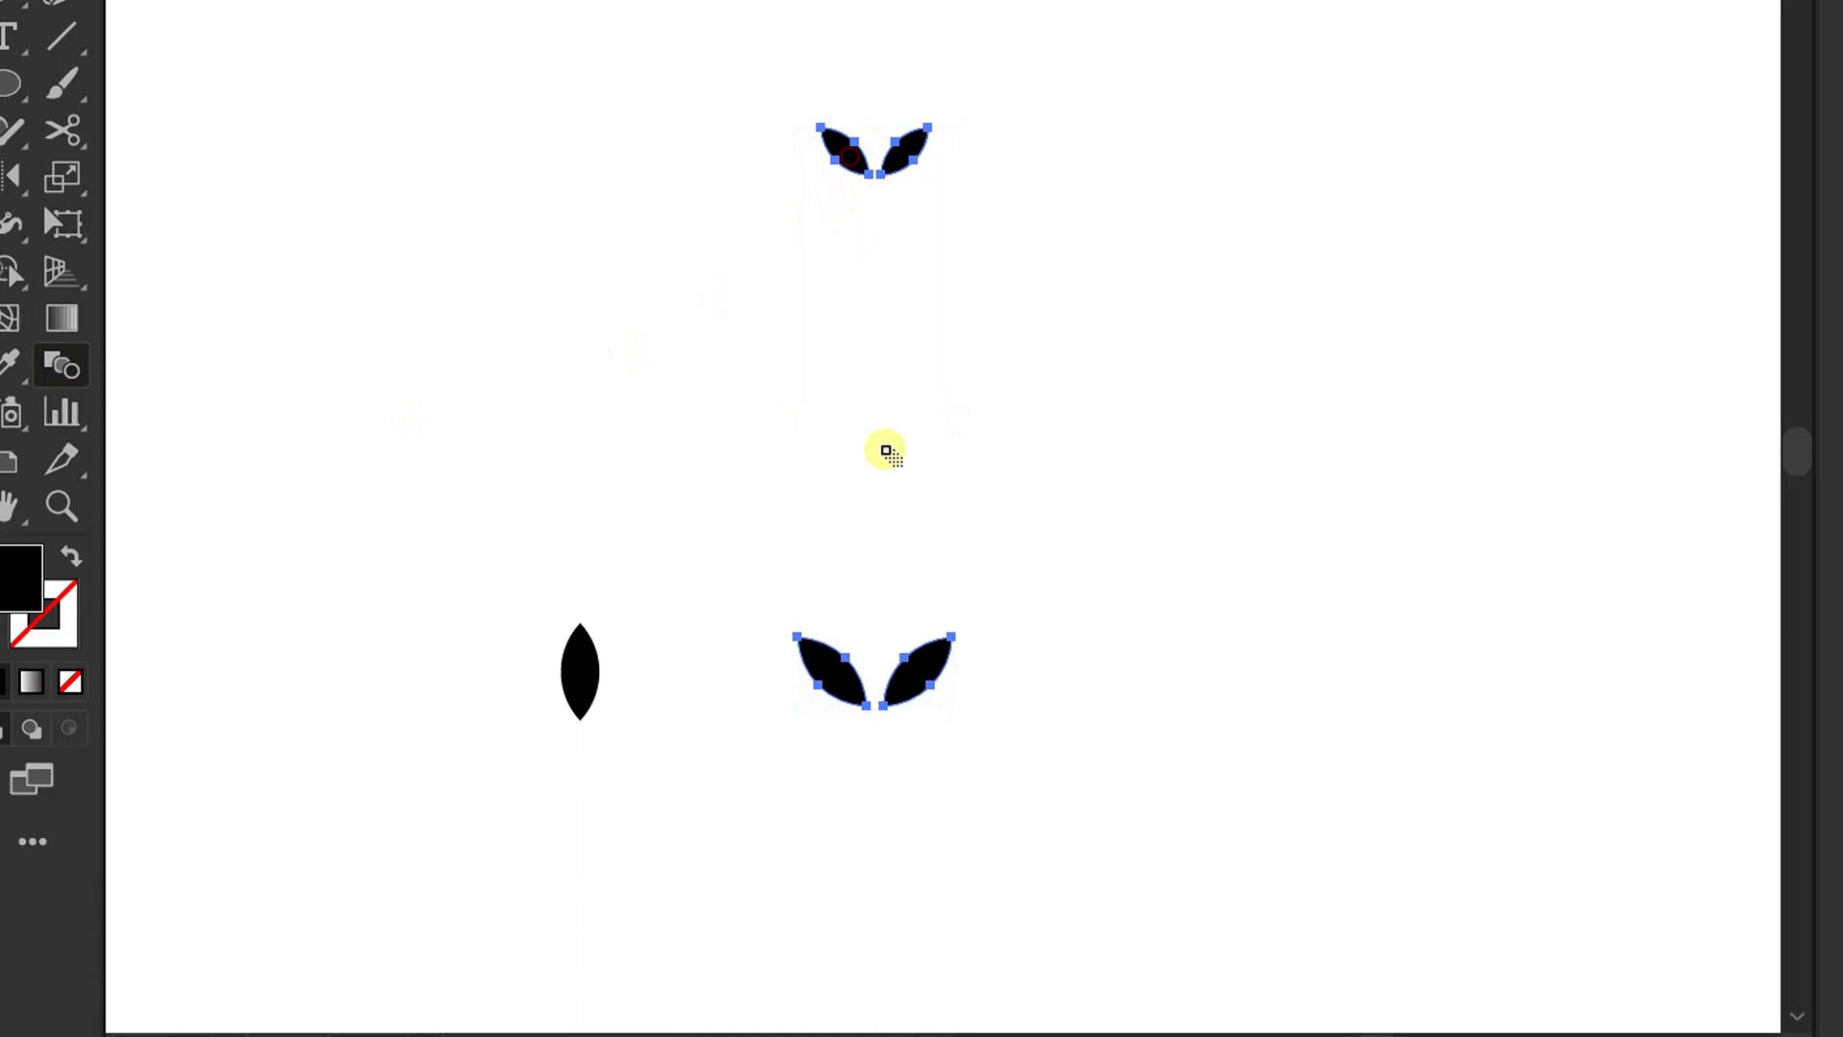
pyautogui.click(844, 681)
pyautogui.press('v')
pyautogui.click(1035, 501)
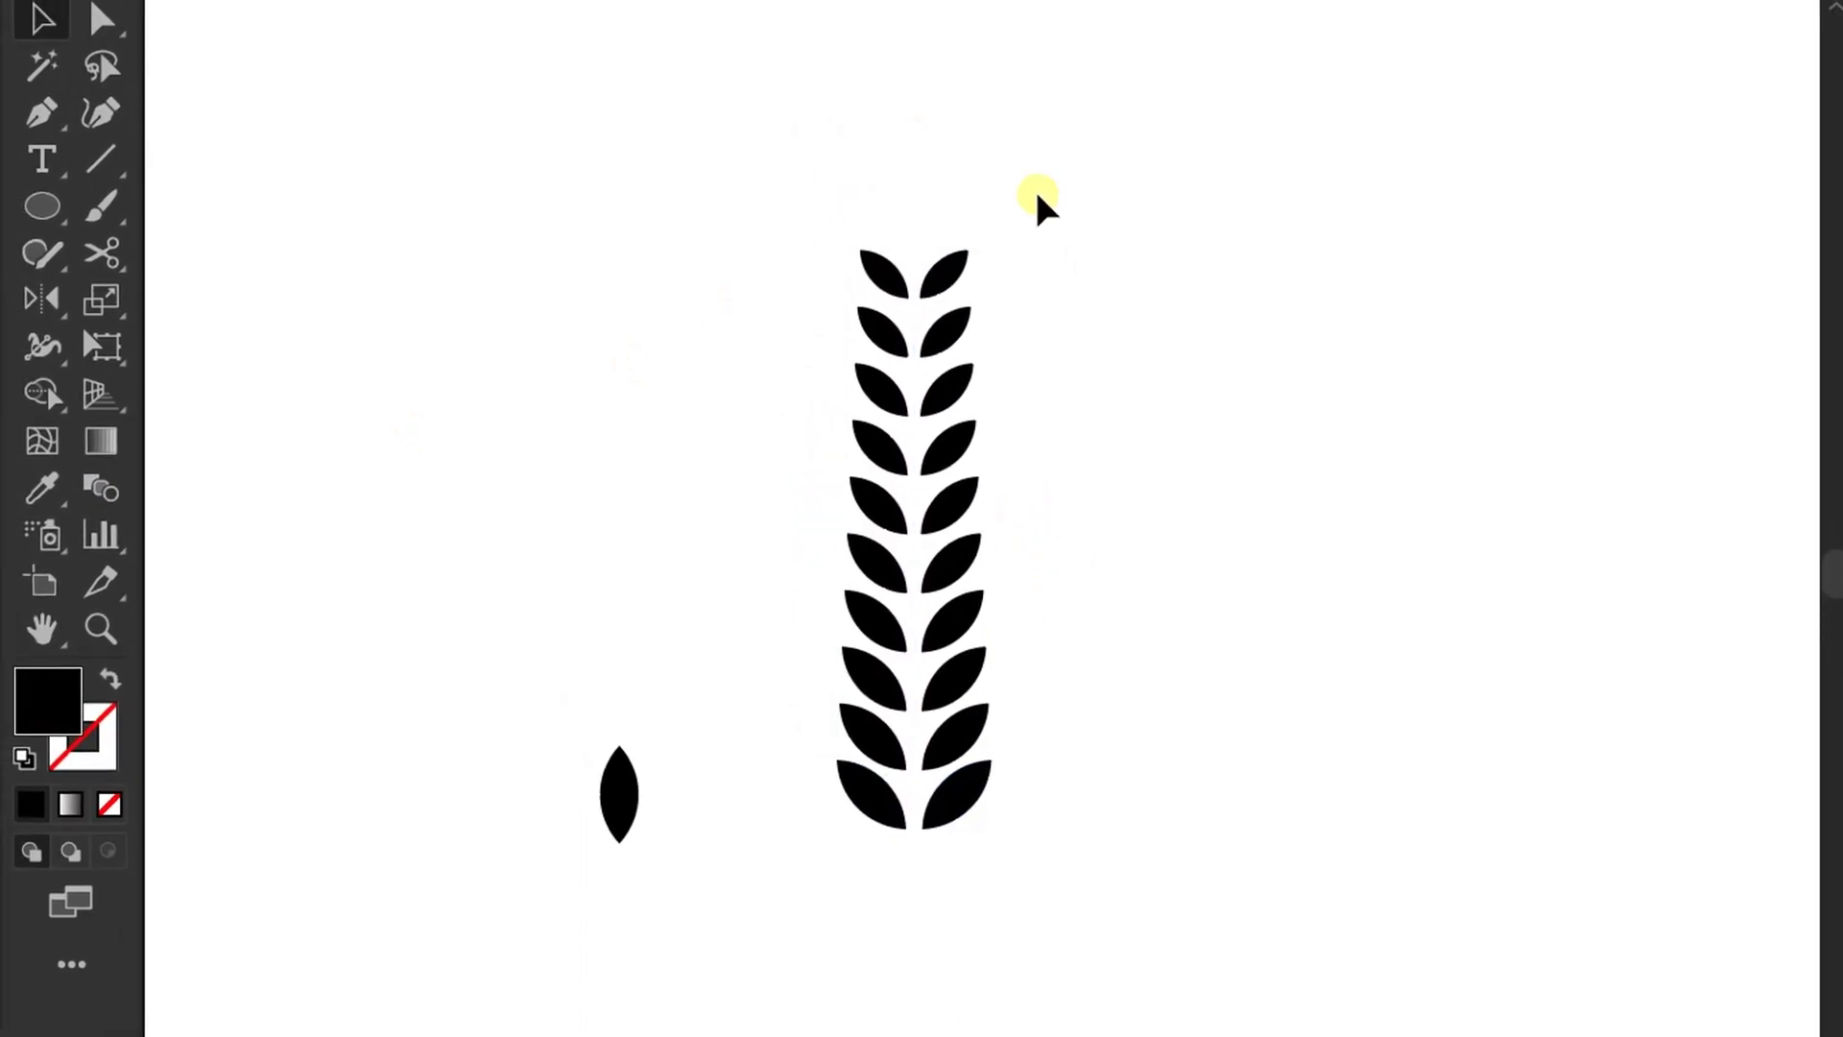
pyautogui.click(39, 206)
pyautogui.scroll(-3, 745, 535)
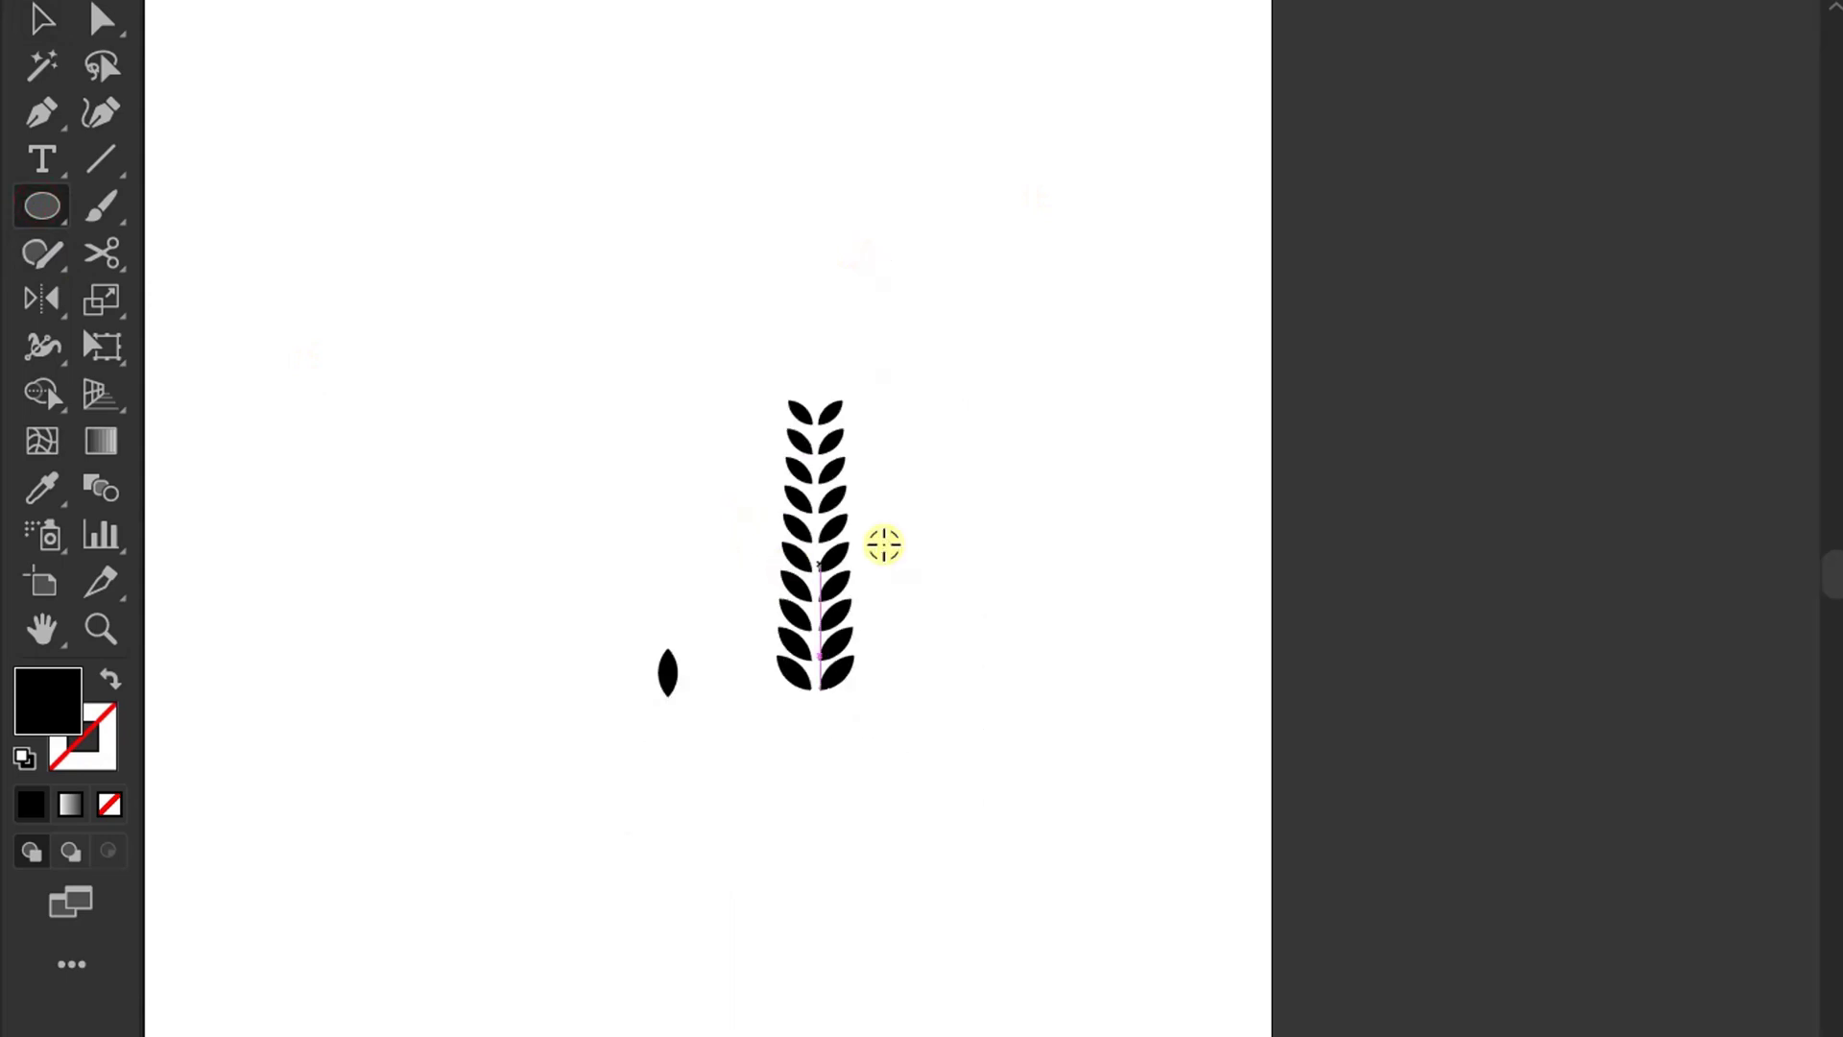
# - Draw a large circle with no fill and a dark 1 pt stroke, and duplicate it up-right
pyautogui.moveTo(912, 480); pyautogui.dragTo(1181, 770)
pyautogui.press('/')
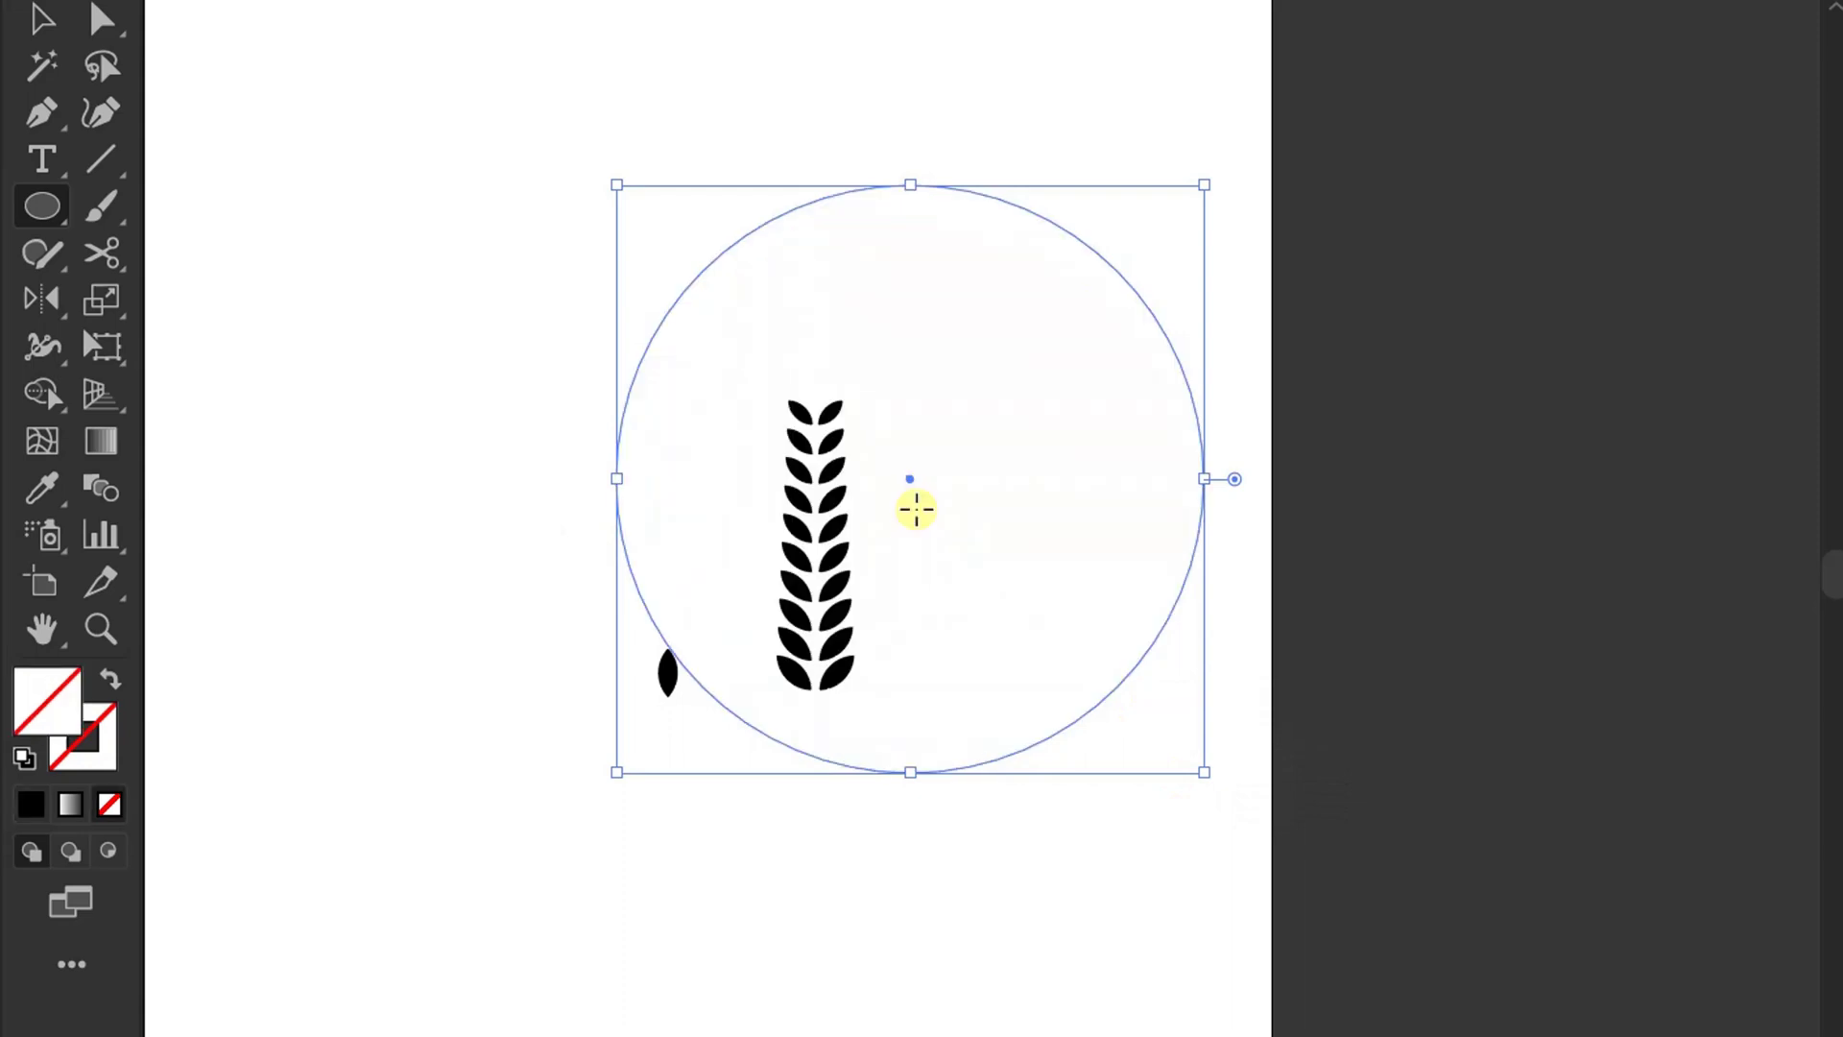
pyautogui.click(1687, 439)
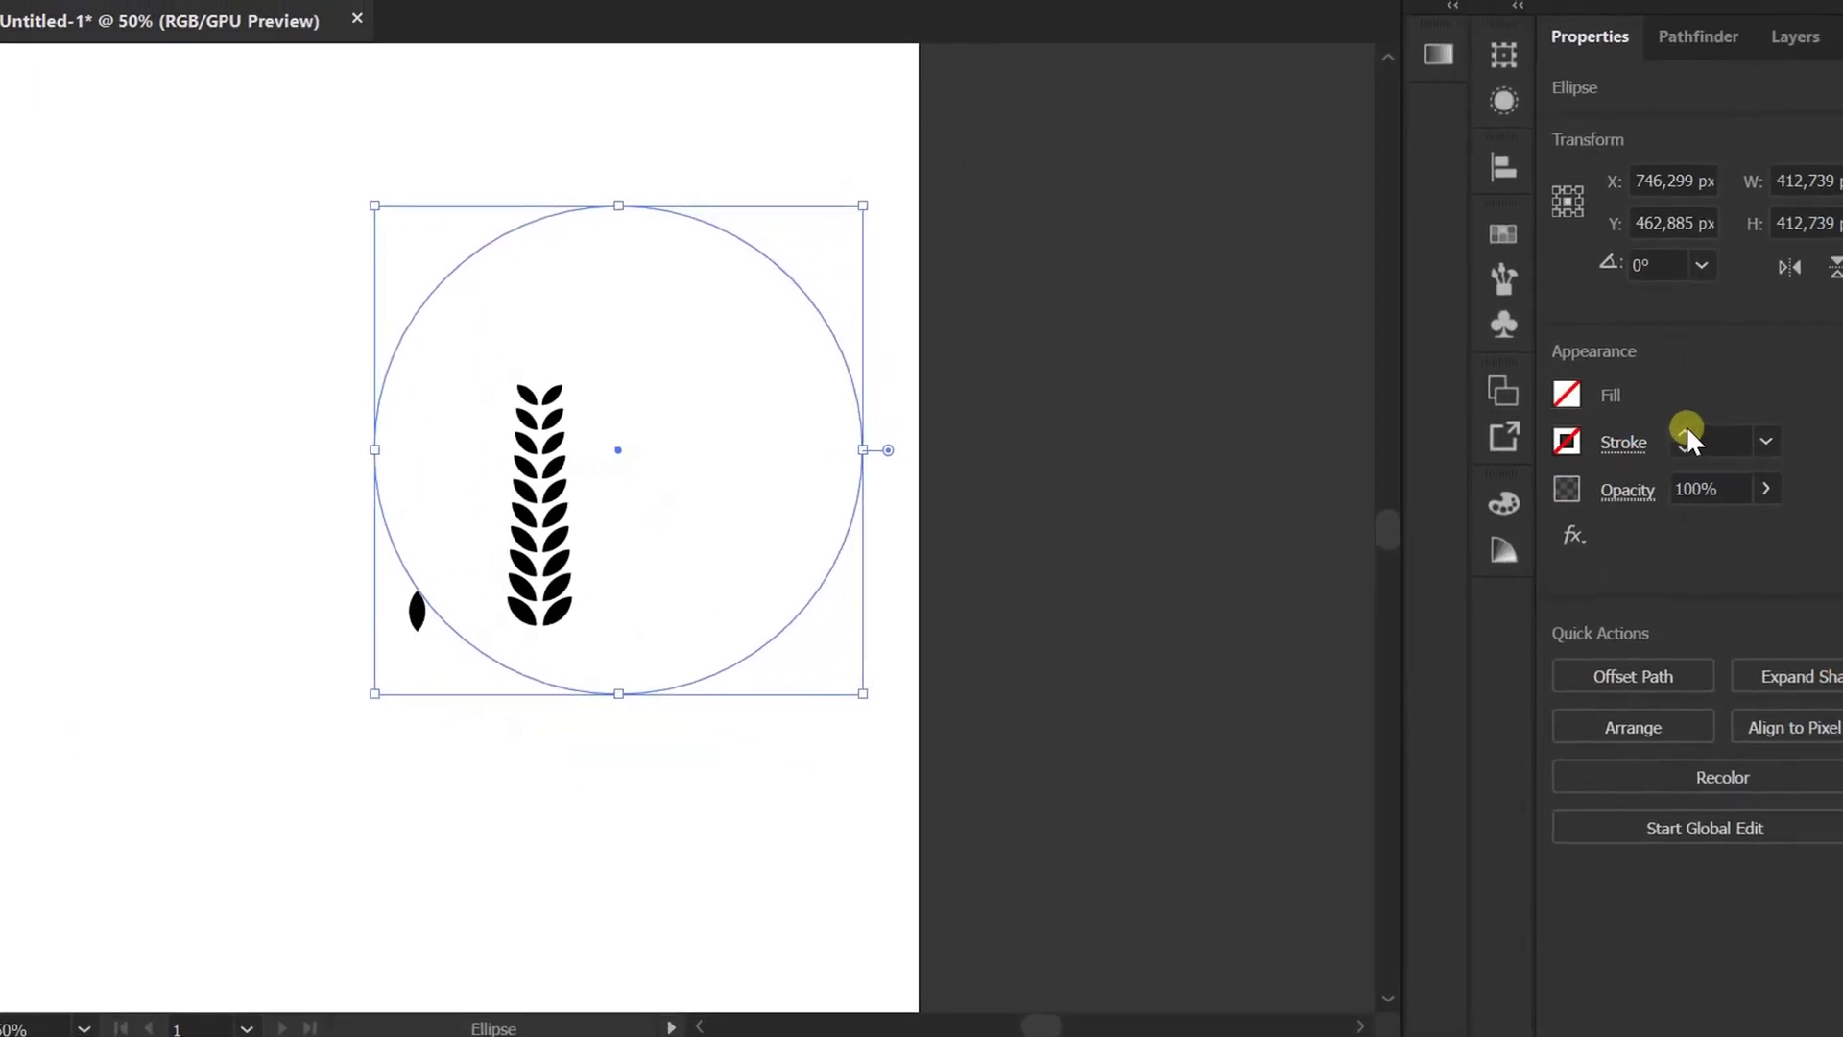
pyautogui.moveTo(620, 458); pyautogui.dragTo(832, 393)
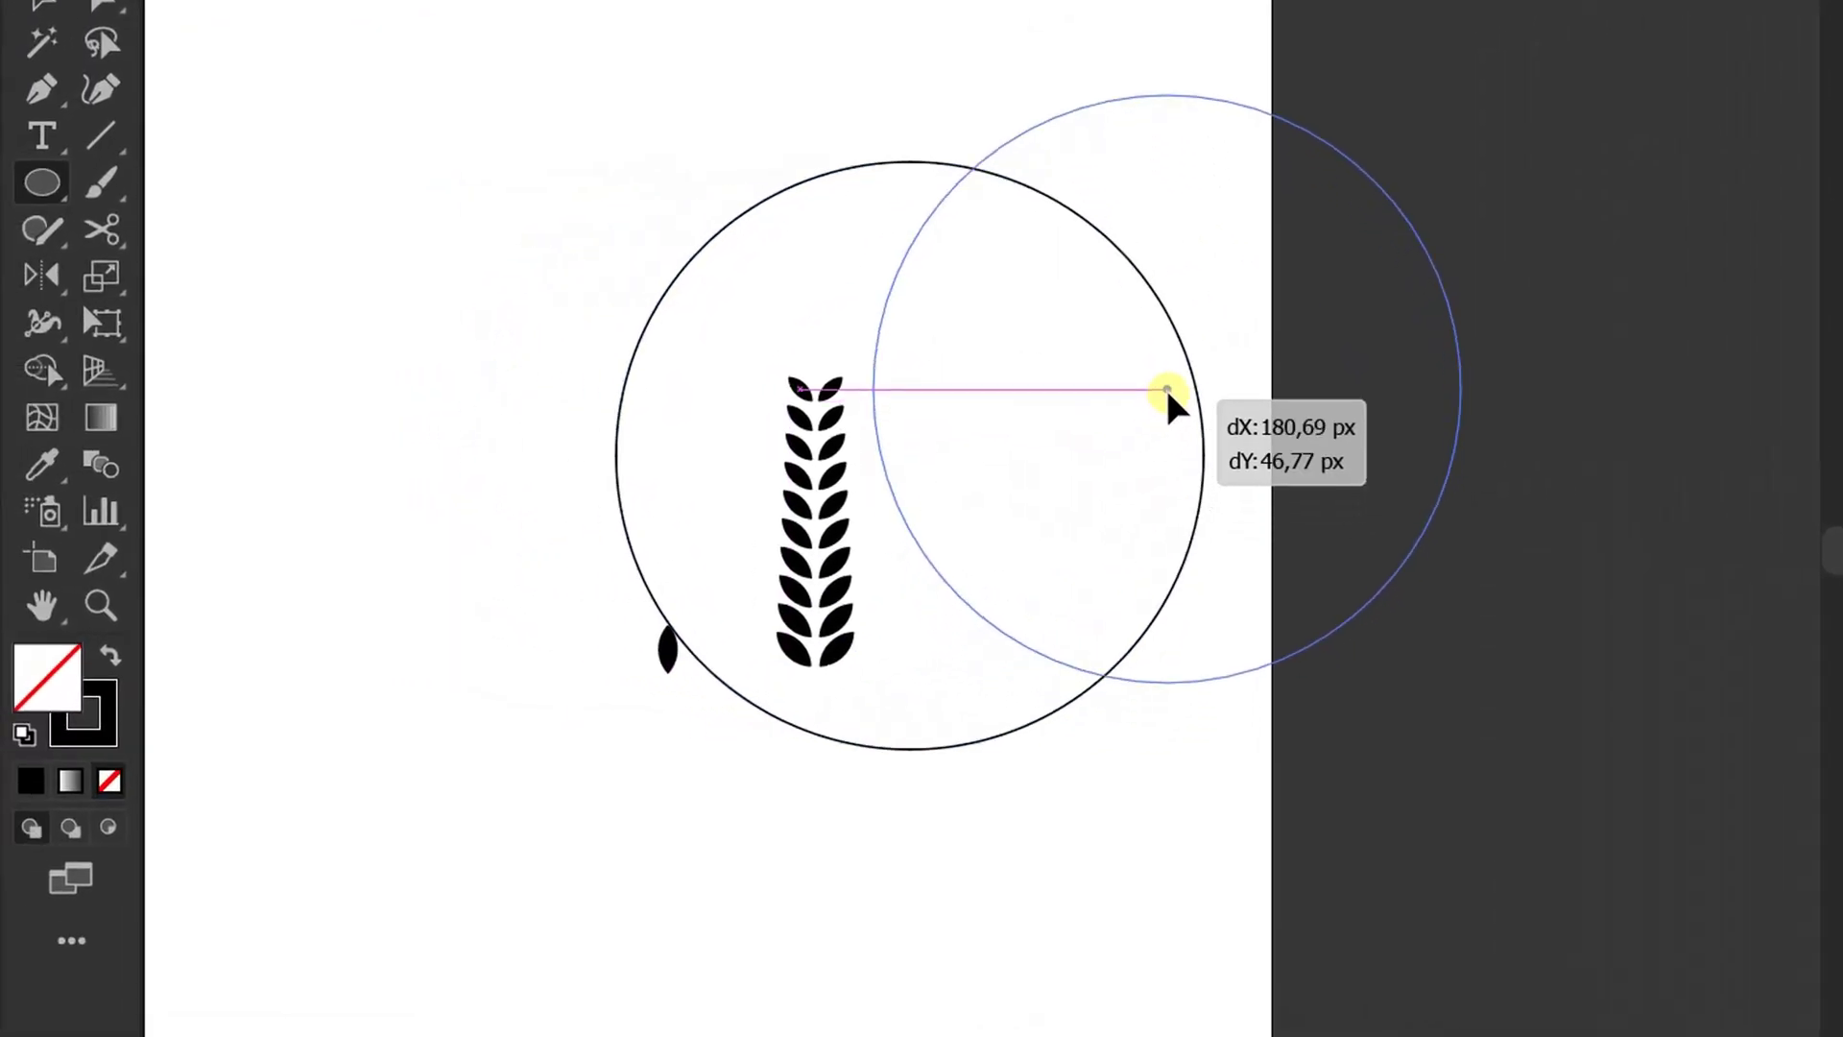
pyautogui.moveTo(1168, 391); pyautogui.dragTo(1168, 391)
# - Draw a diagonal line across the right circle
pyautogui.click(101, 134)
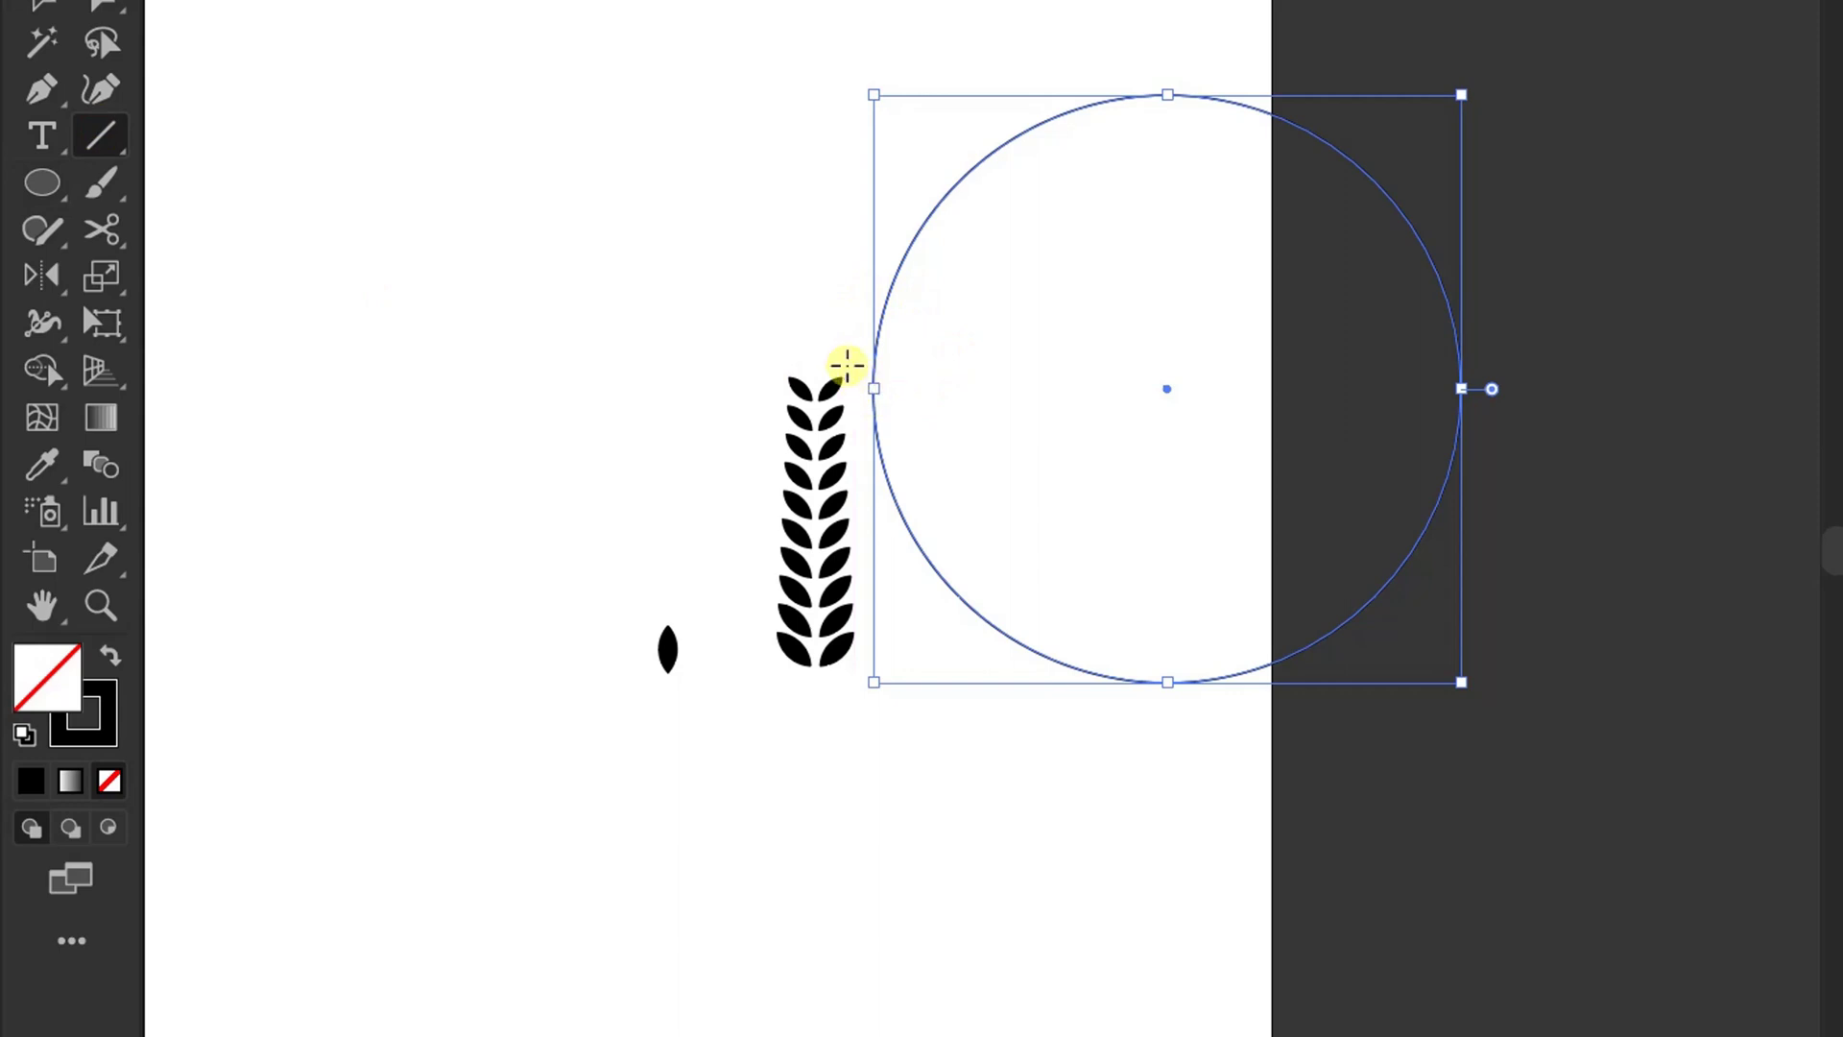
pyautogui.moveTo(855, 348); pyautogui.dragTo(1130, 716)
pyautogui.press('v')
pyautogui.click(985, 747)
# - Cut the right circle at both line crossings, then delete its right arc and the line
pyautogui.moveTo(1191, 38); pyautogui.dragTo(823, 312)
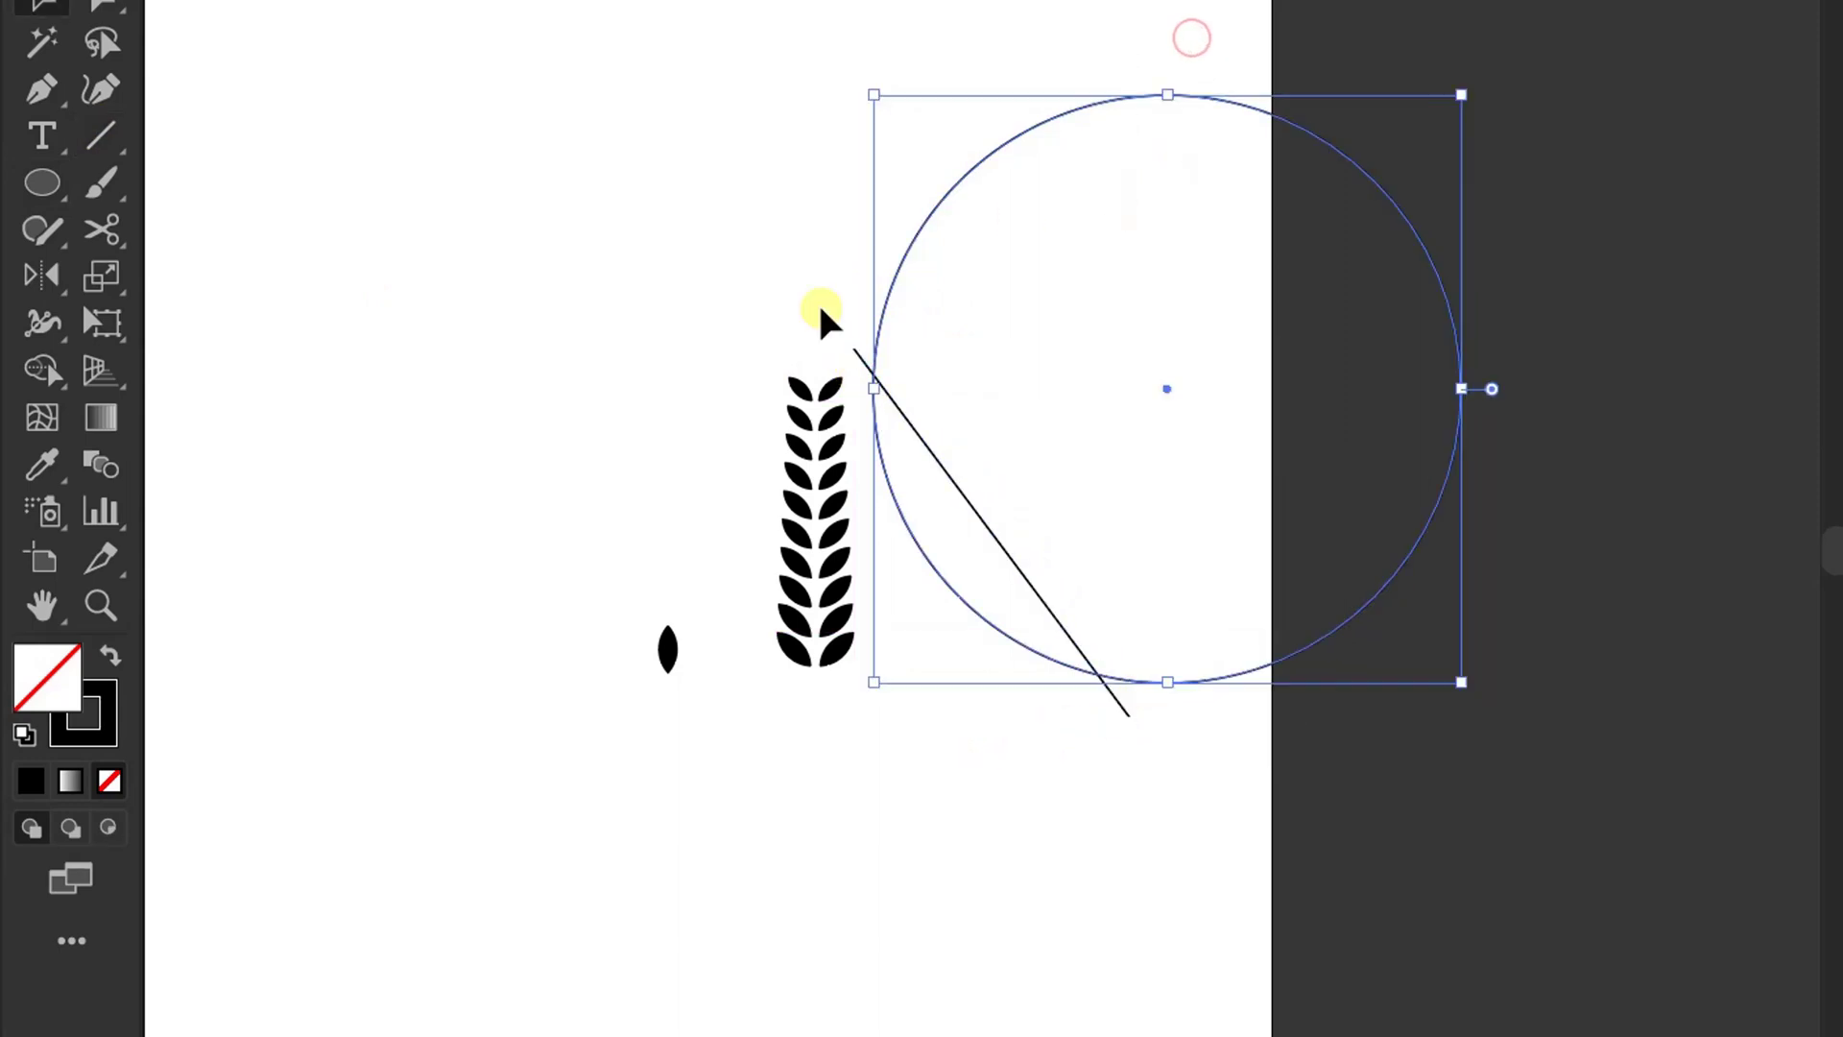
pyautogui.click(102, 230)
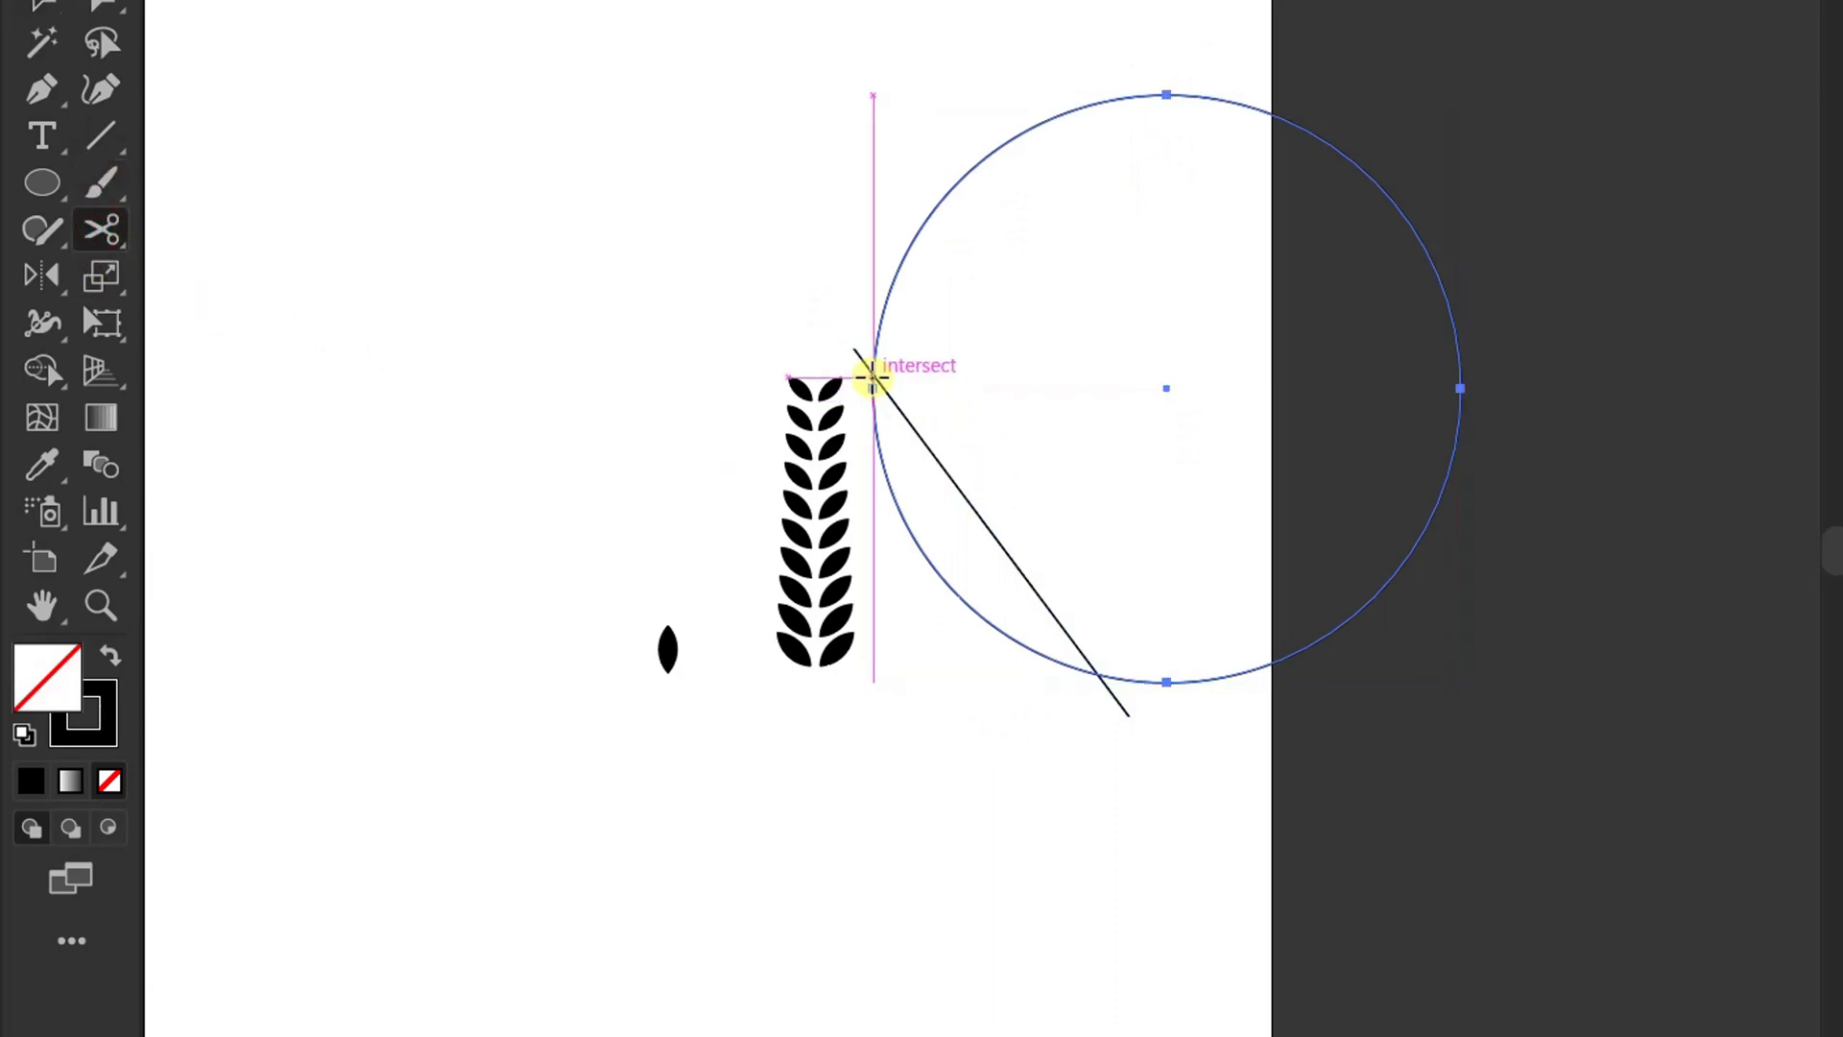
pyautogui.click(871, 379)
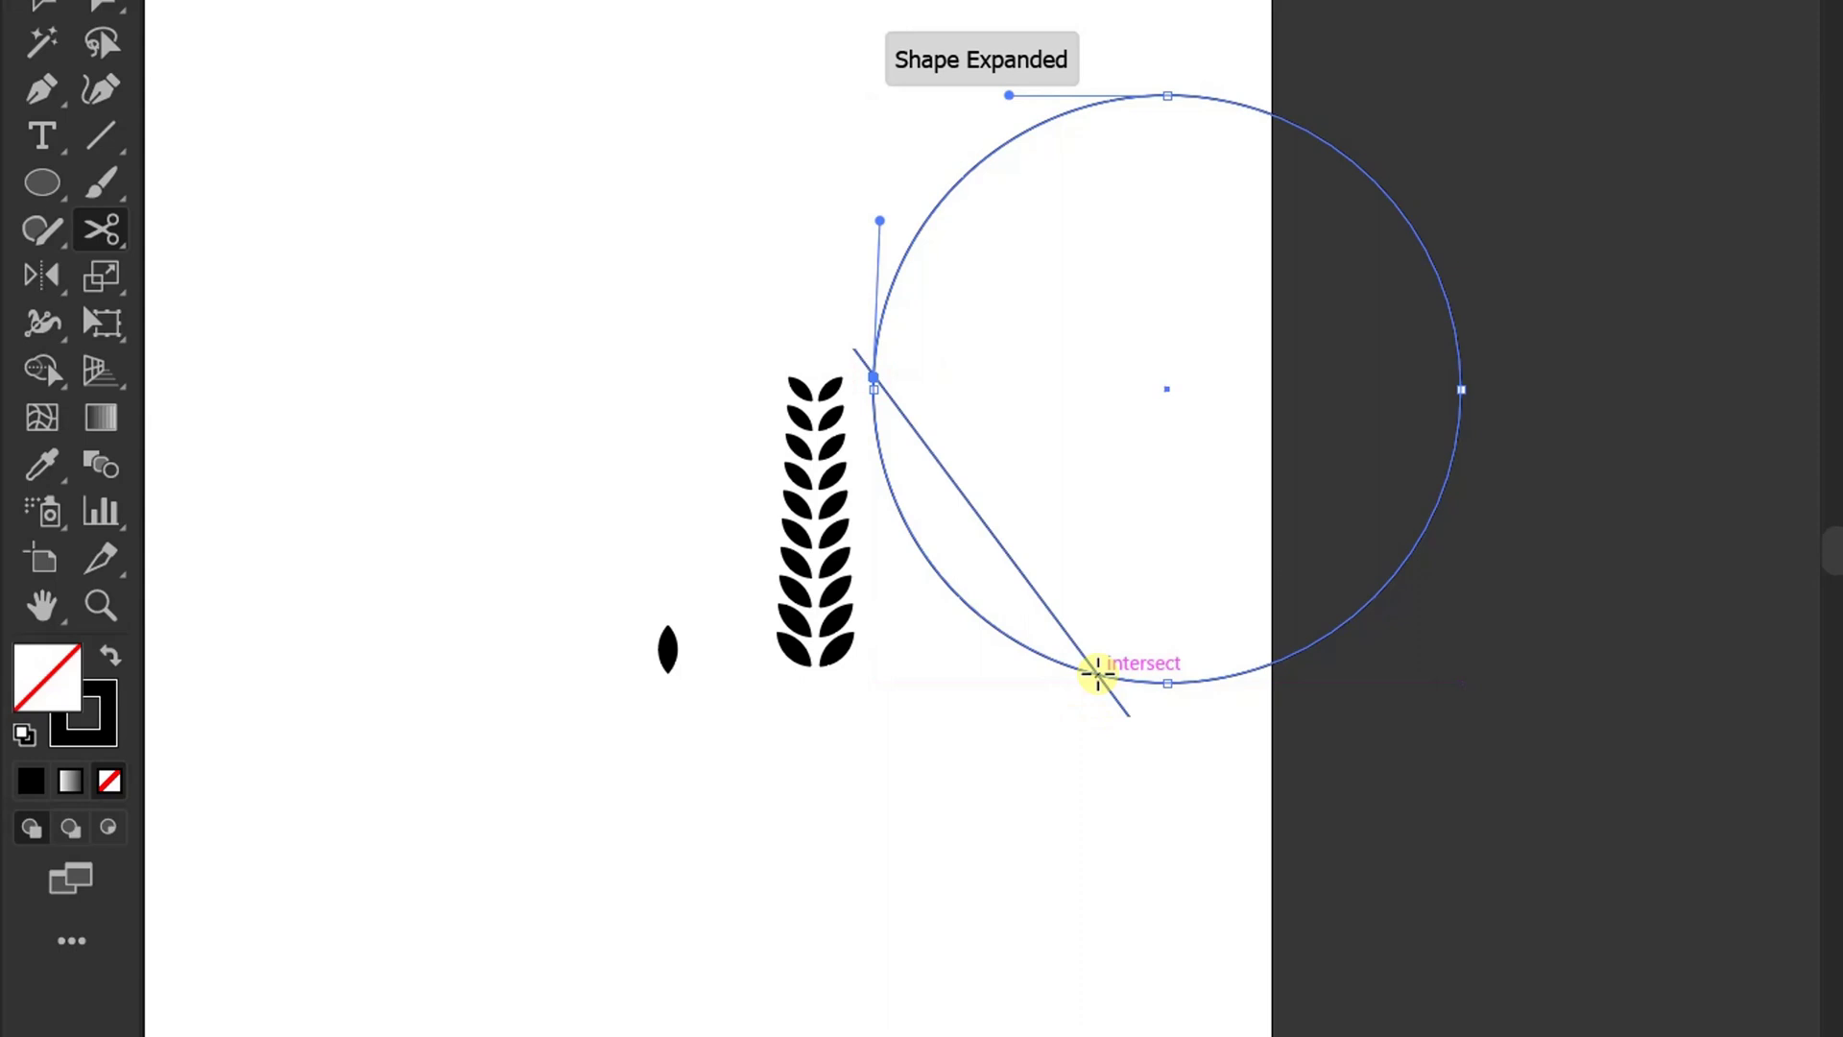
pyautogui.click(1097, 673)
pyautogui.press('v')
pyautogui.click(992, 745)
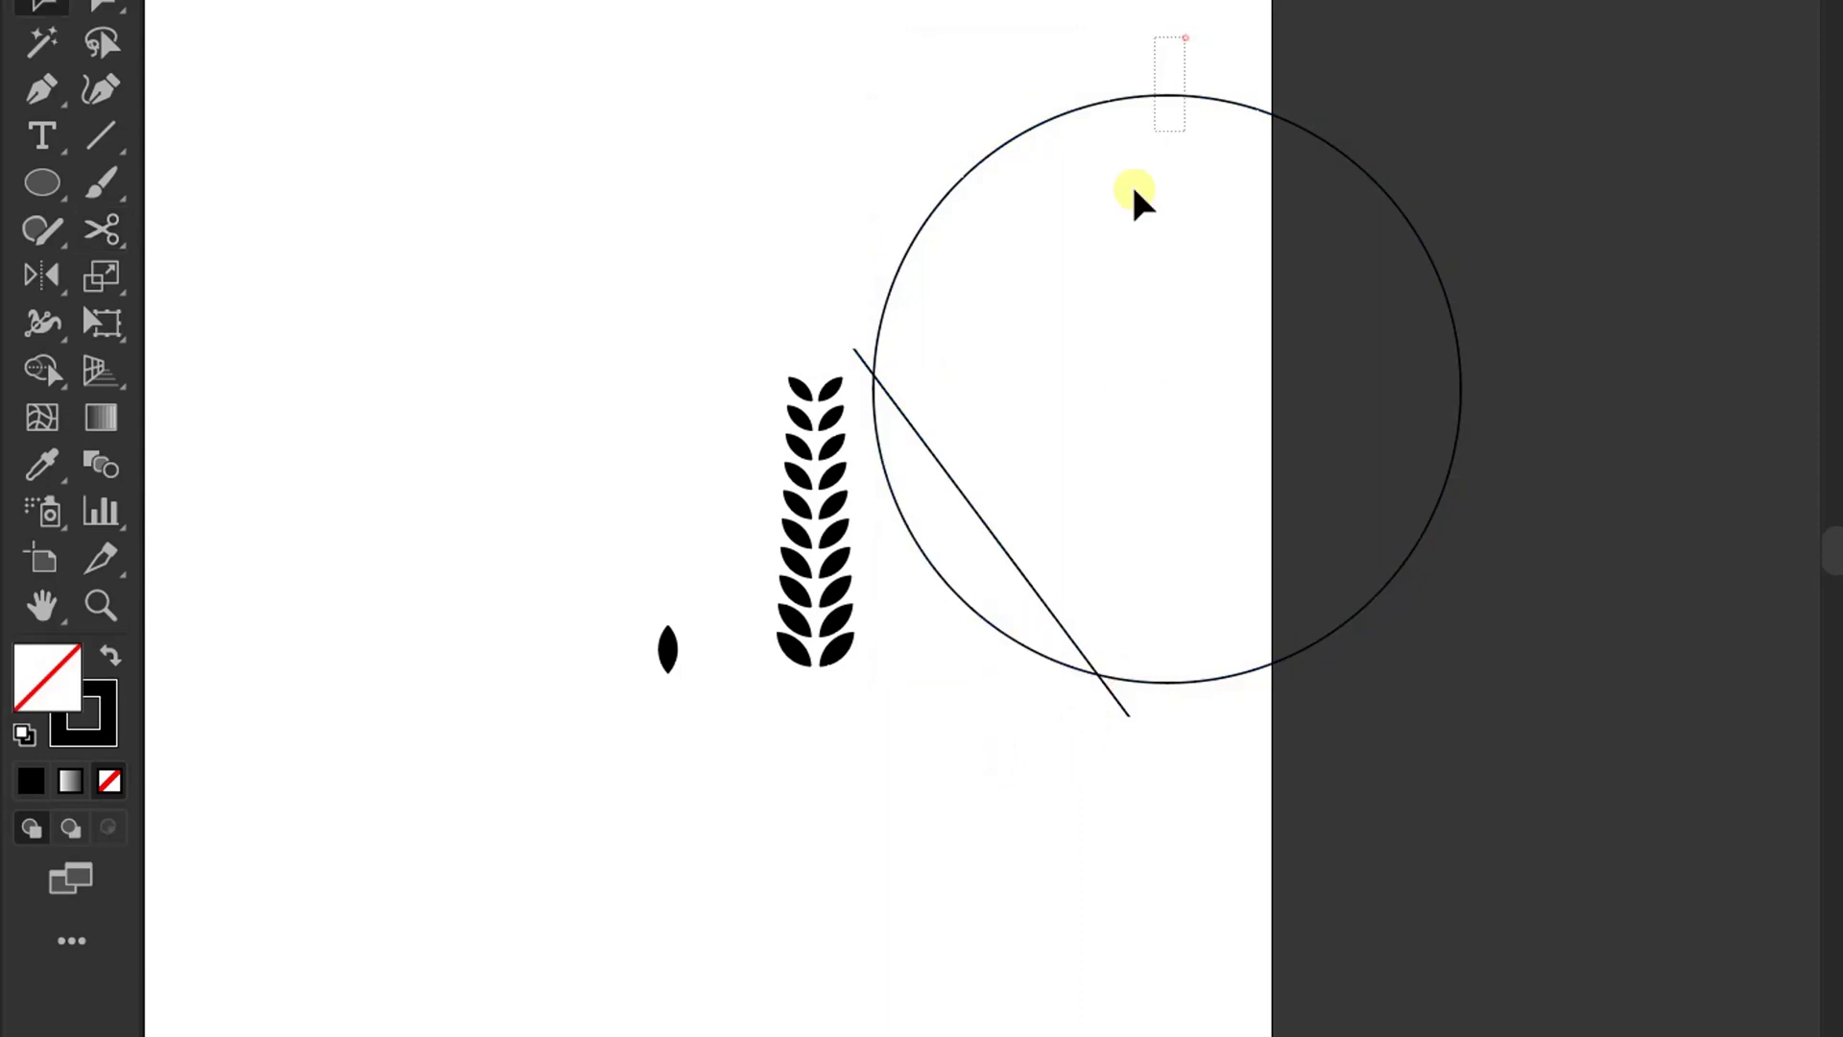
pyautogui.click(1121, 202)
pyautogui.press('Delete')
pyautogui.click(933, 509)
pyautogui.press('Delete')
pyautogui.scroll(3, 901, 523)
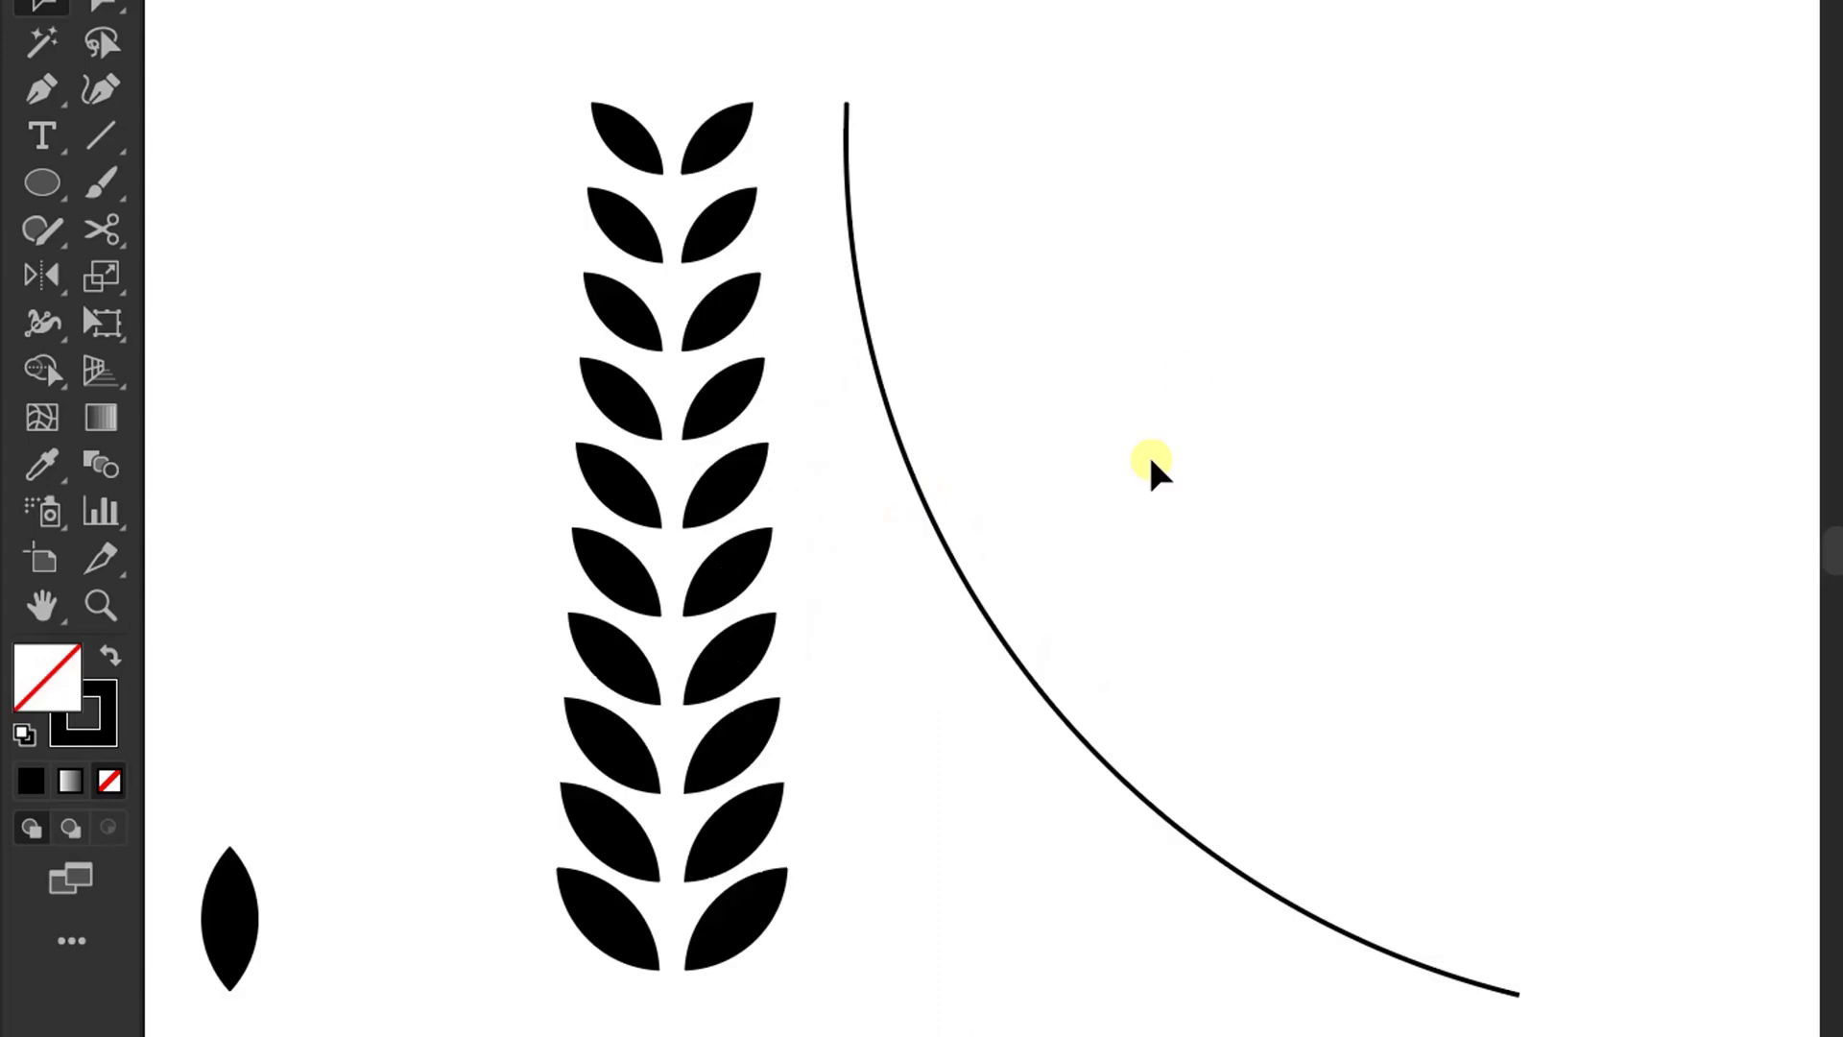
# - Select the leaf blend and arc and apply Object > Blend > Replace Spine
pyautogui.moveTo(1277, 226); pyautogui.dragTo(461, 655)
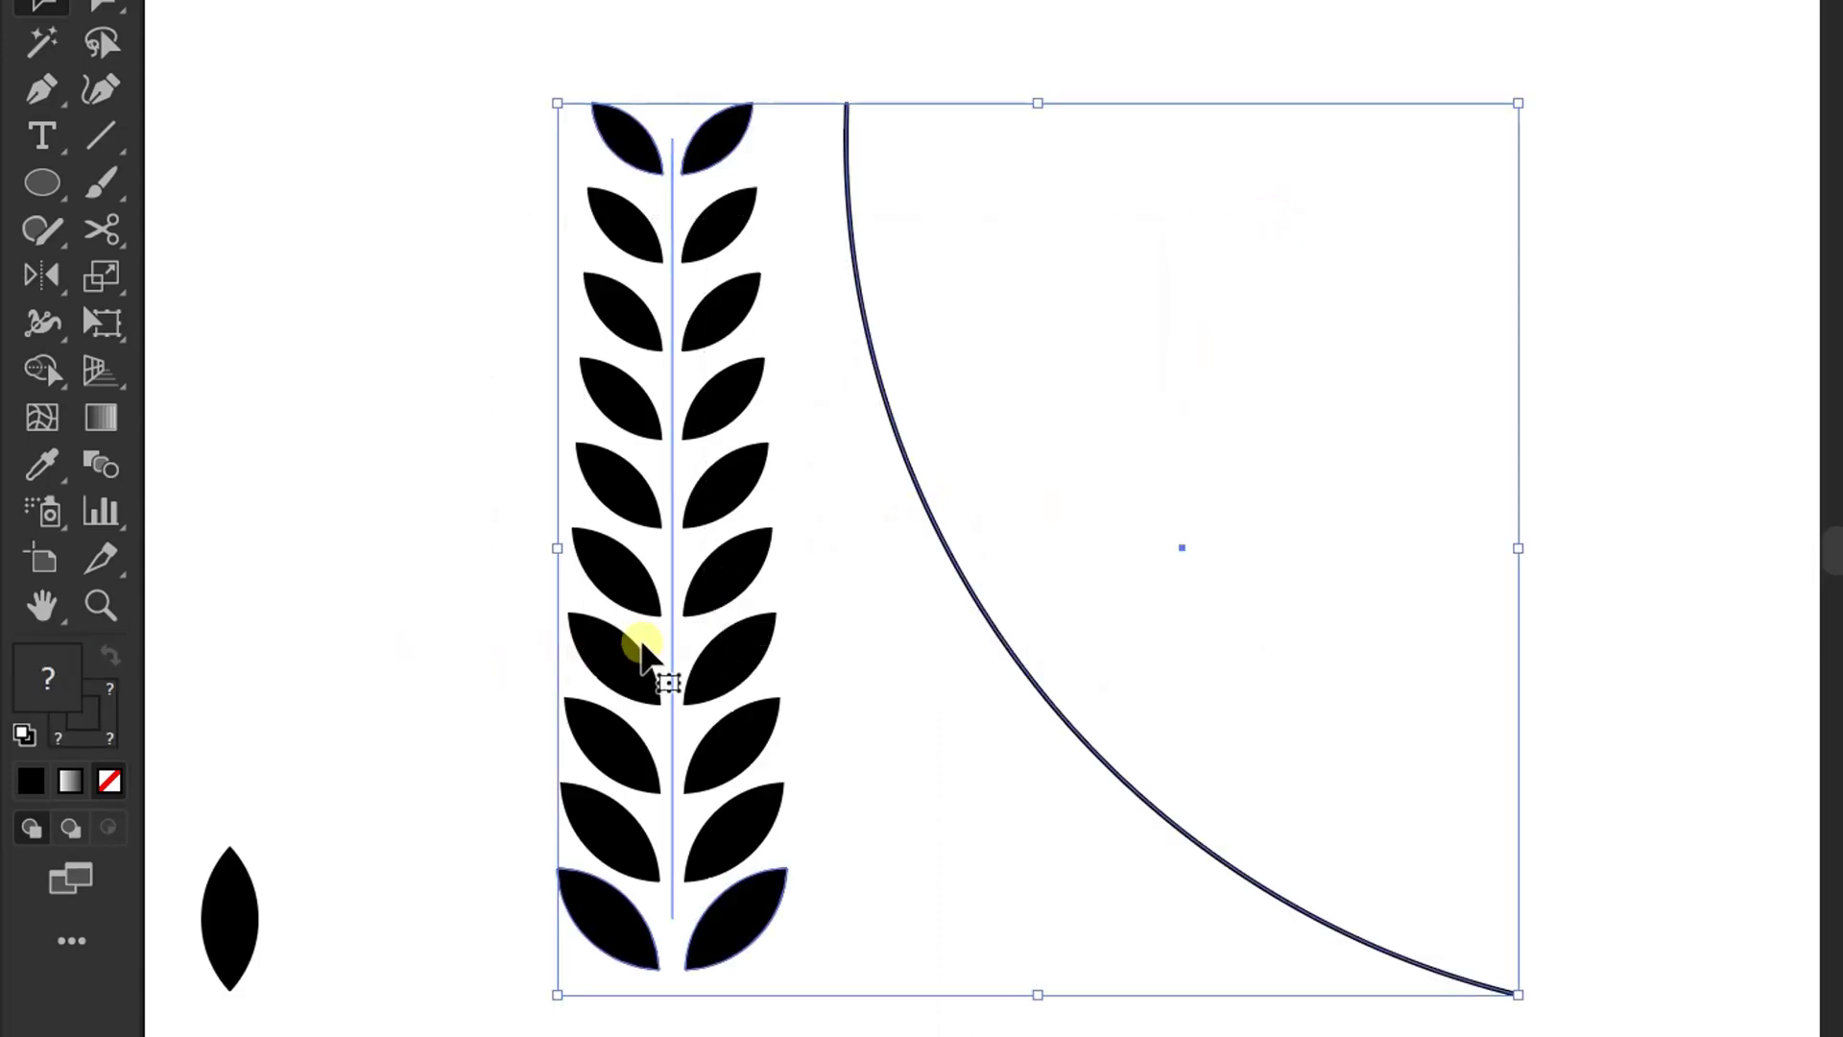
pyautogui.click(277, 21)
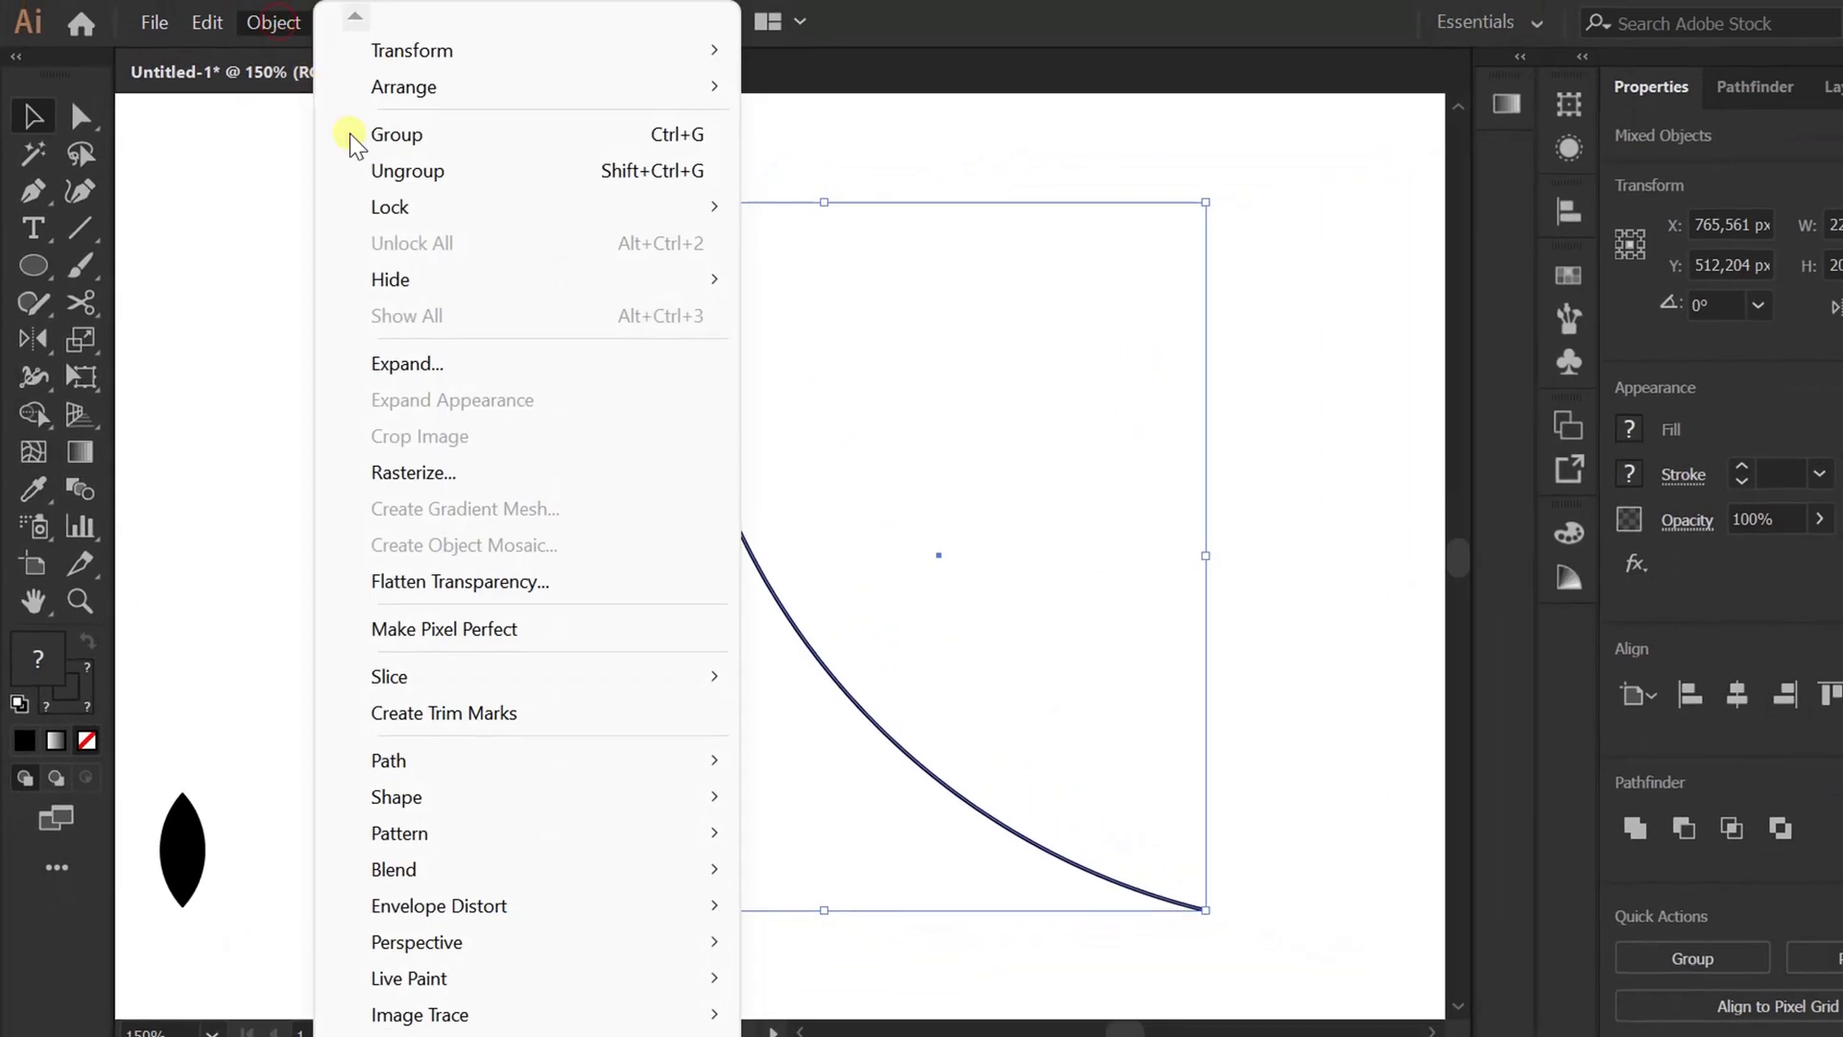
pyautogui.moveTo(556, 866)
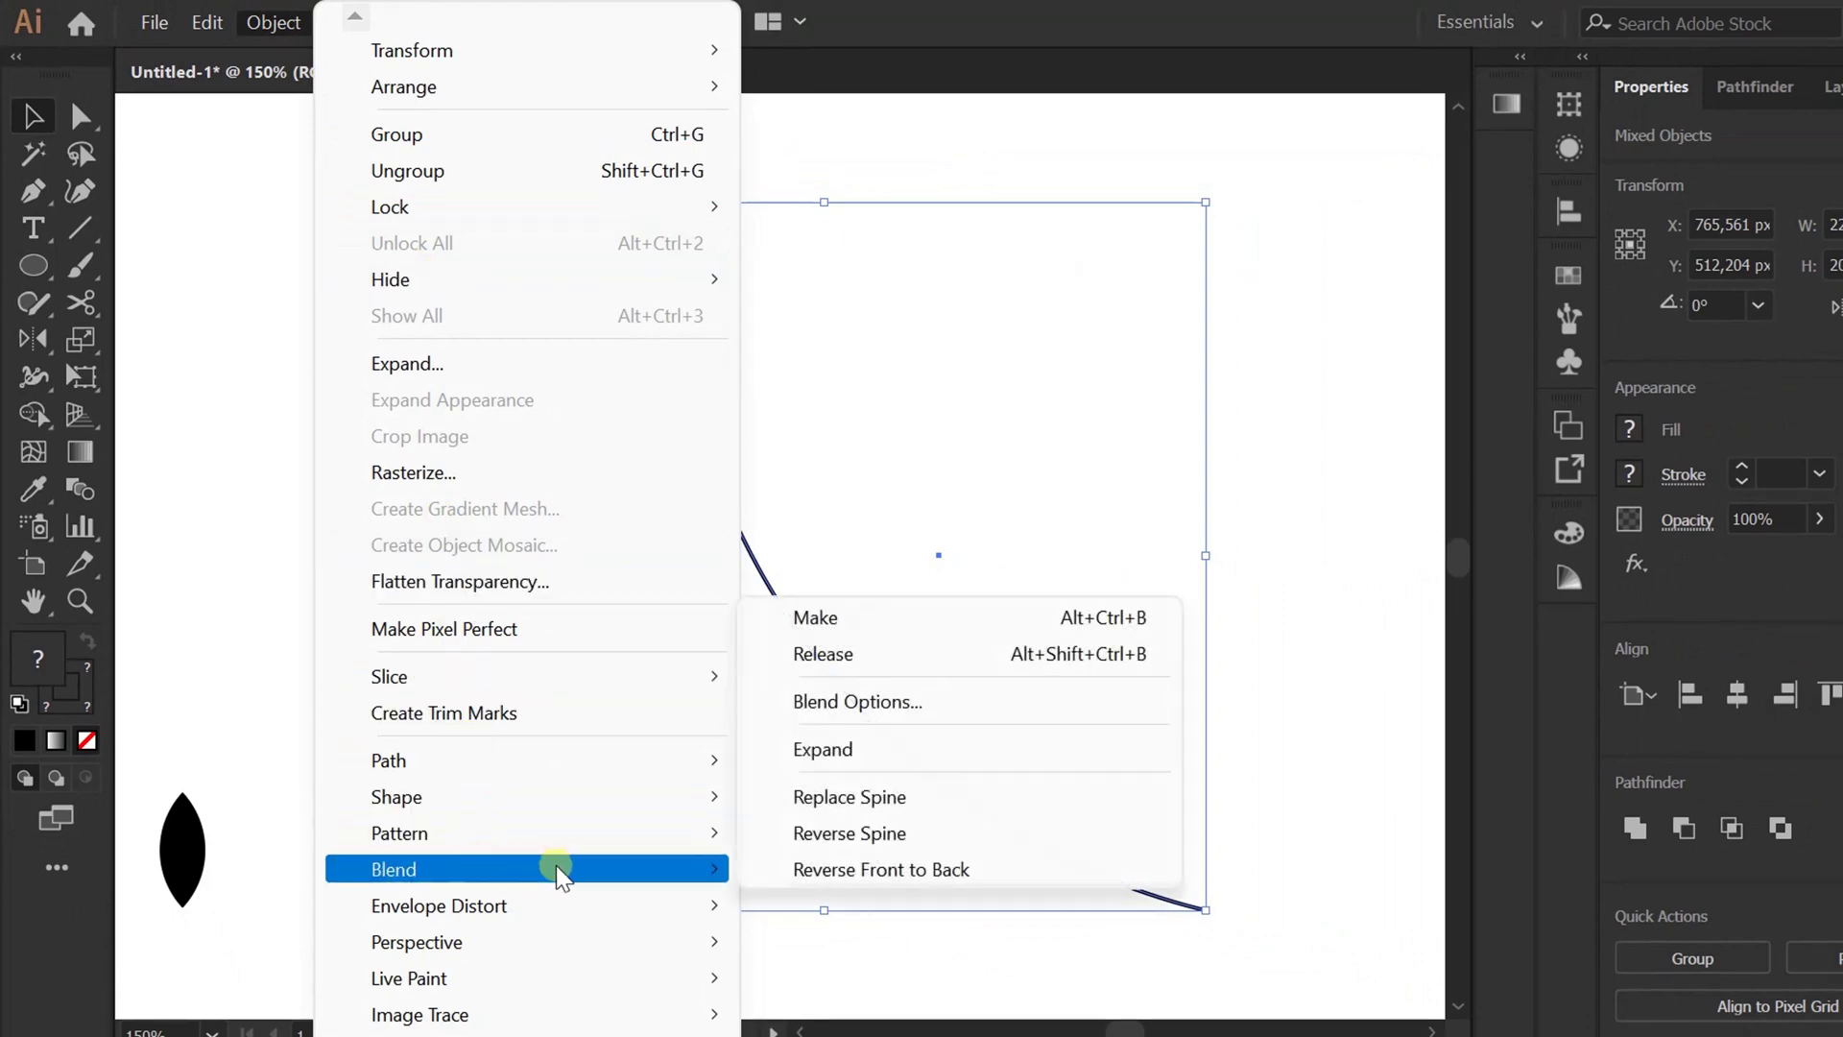
pyautogui.click(849, 799)
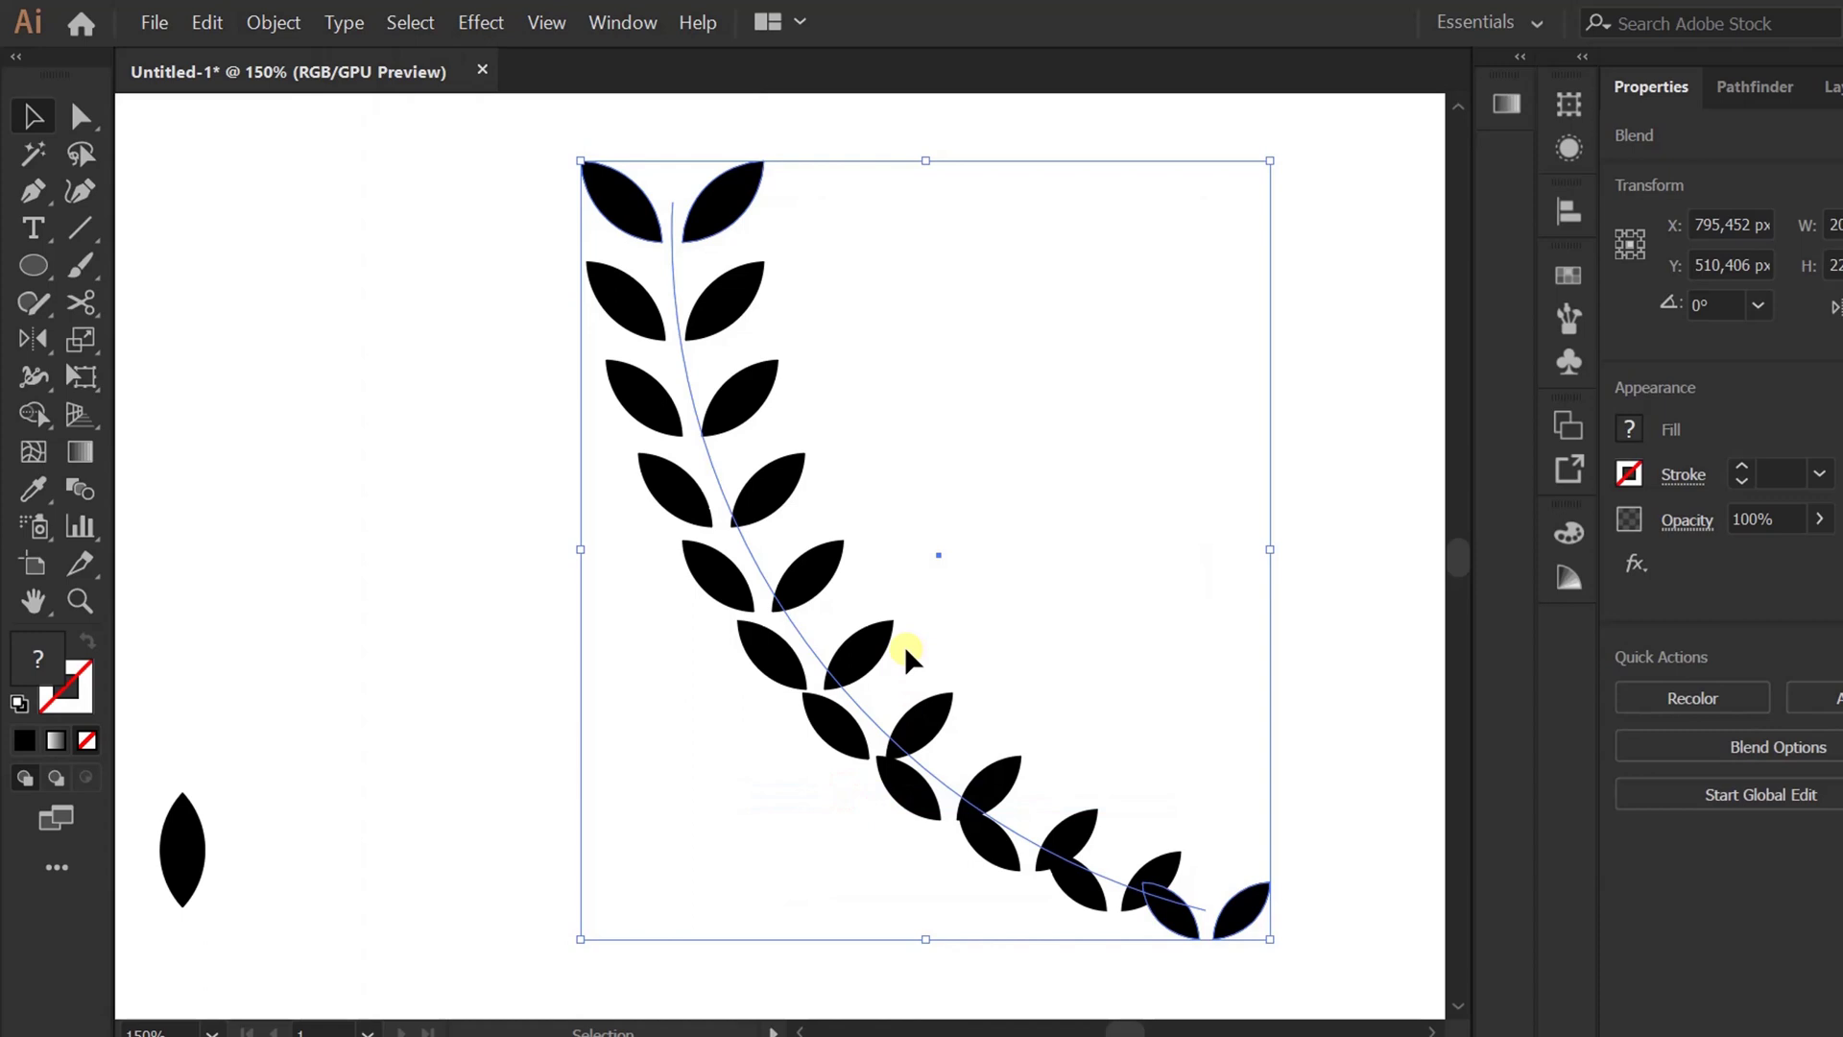
# - Apply Reverse Spine to the leaf blend and enter it in isolation mode
pyautogui.click(670, 487)
pyautogui.click(273, 22)
pyautogui.moveTo(671, 873)
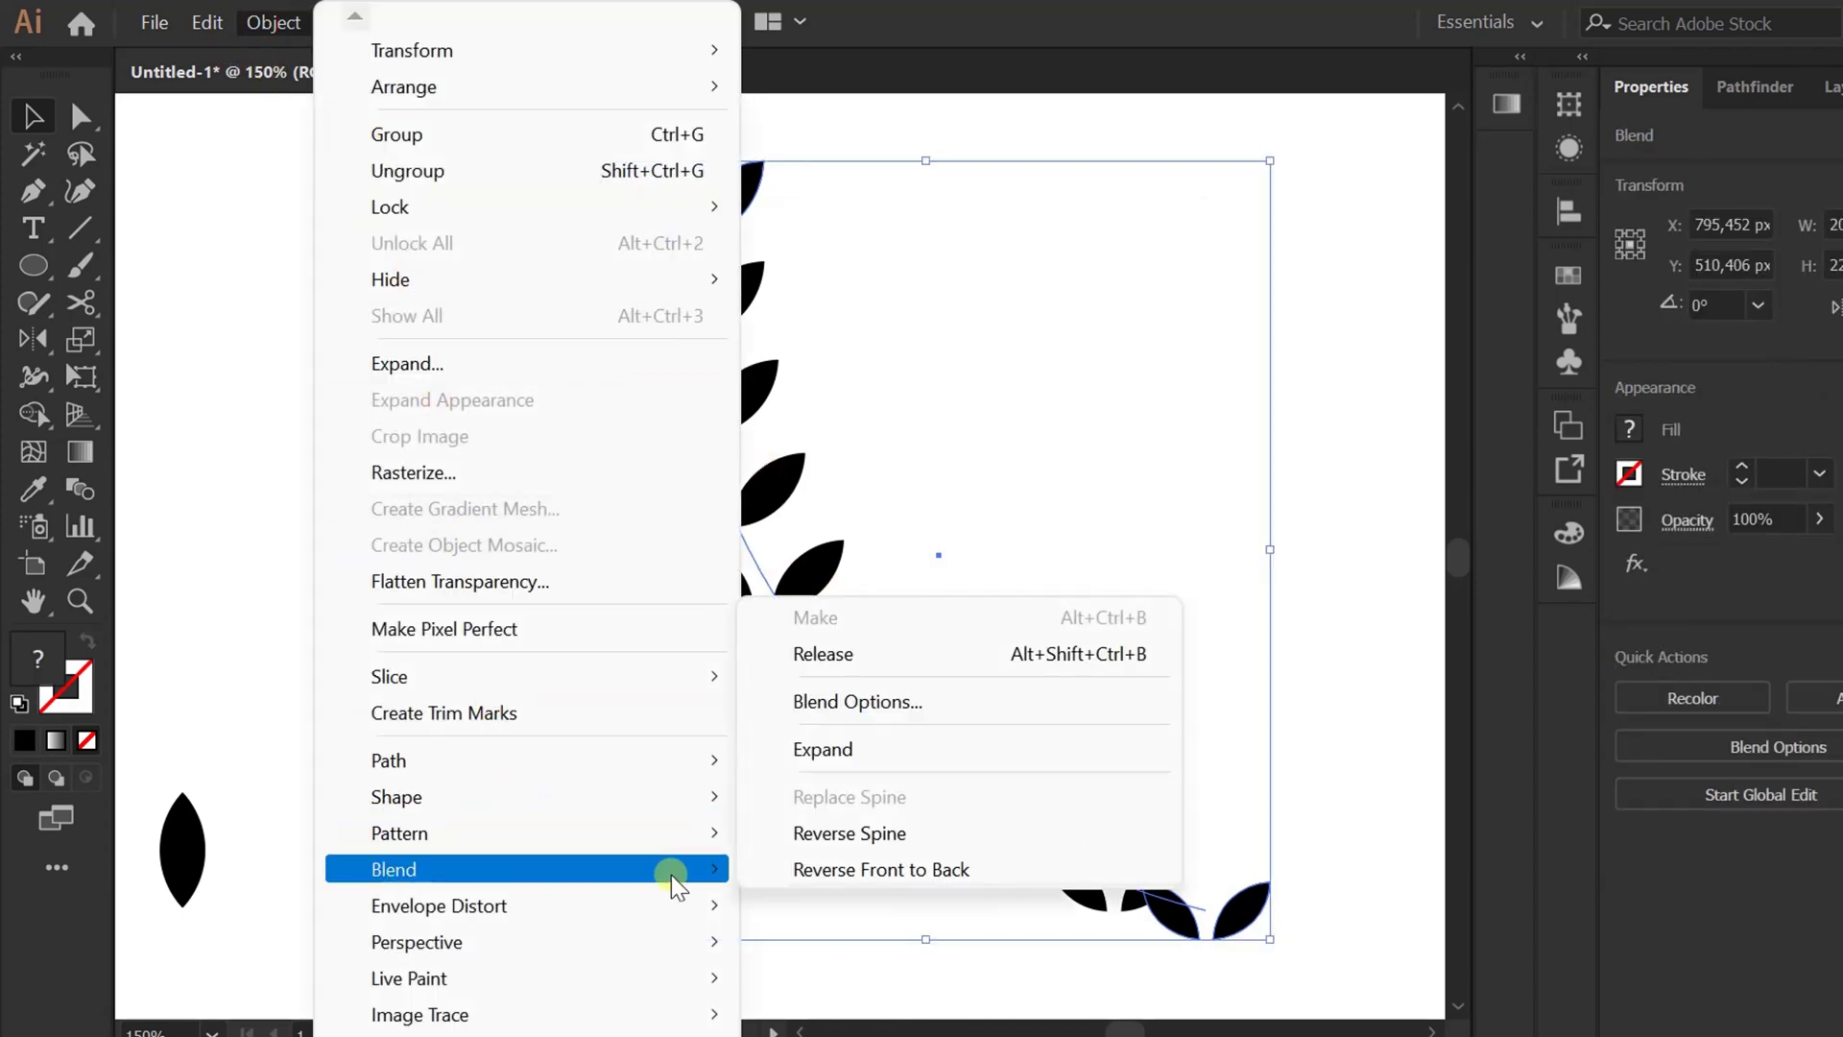
pyautogui.click(807, 833)
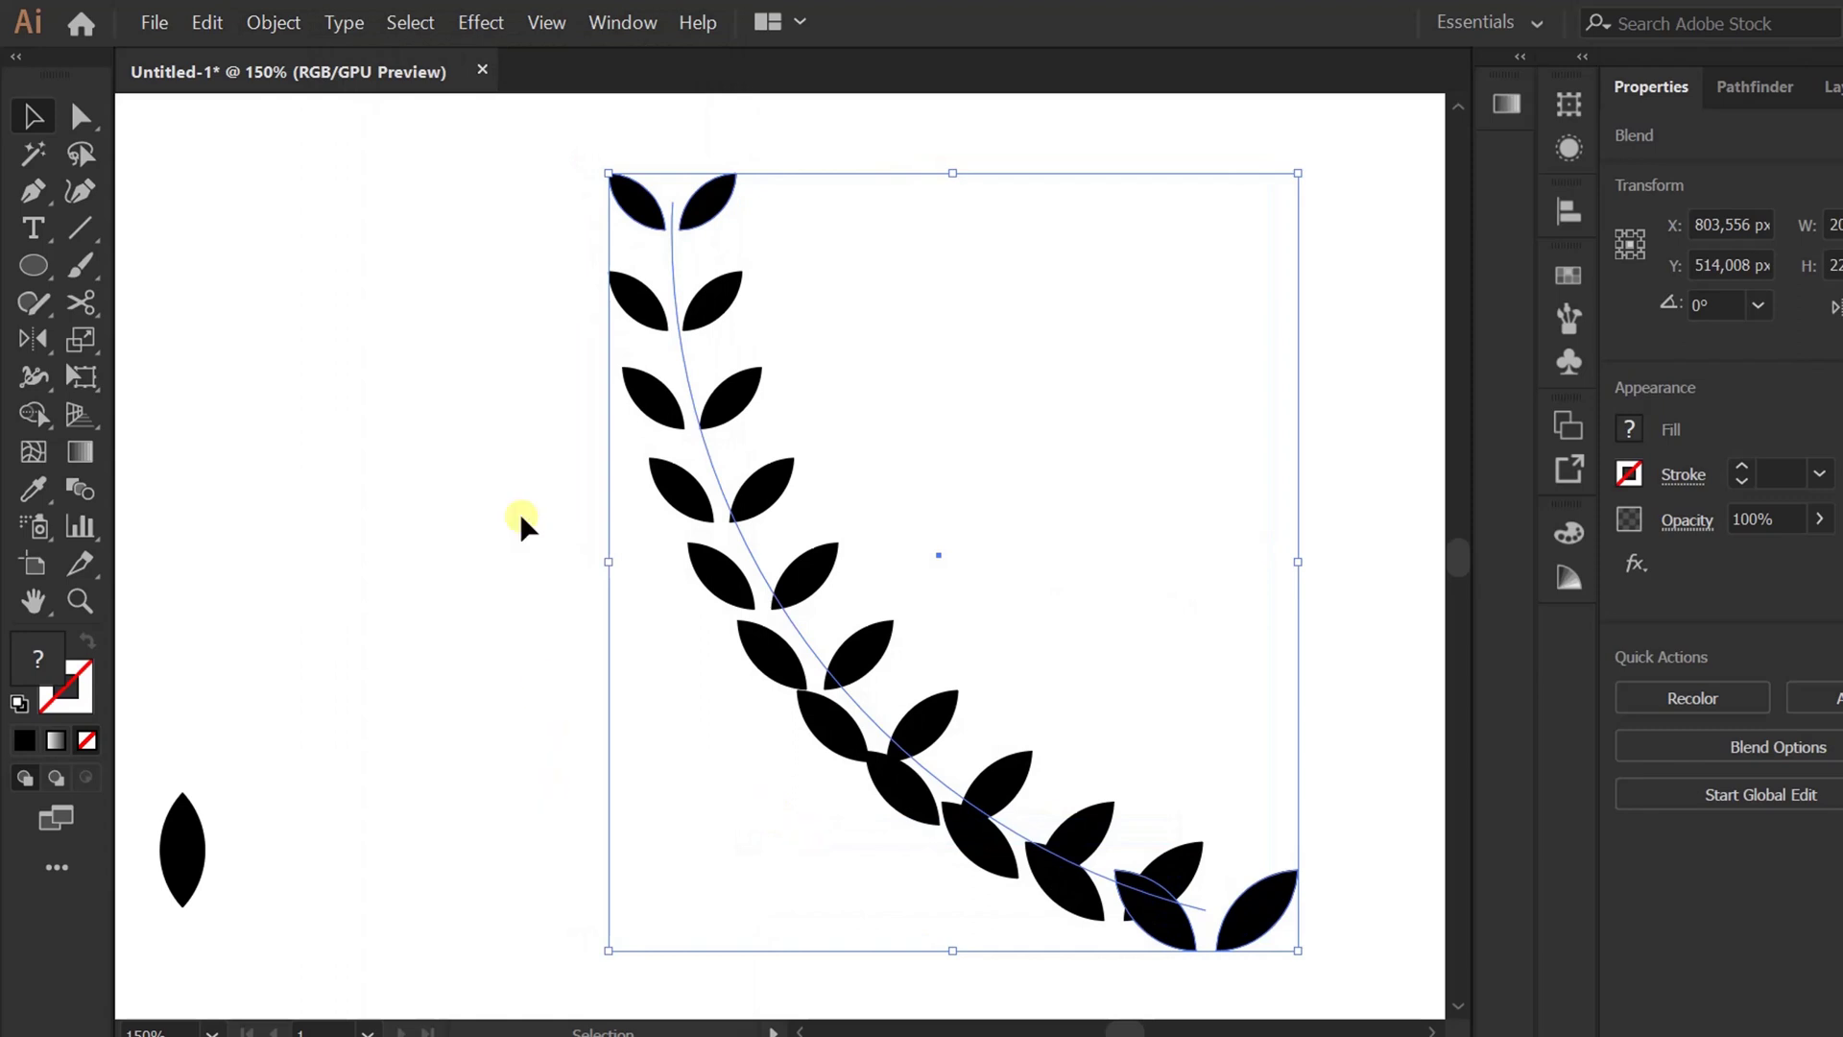
pyautogui.doubleClick(845, 642)
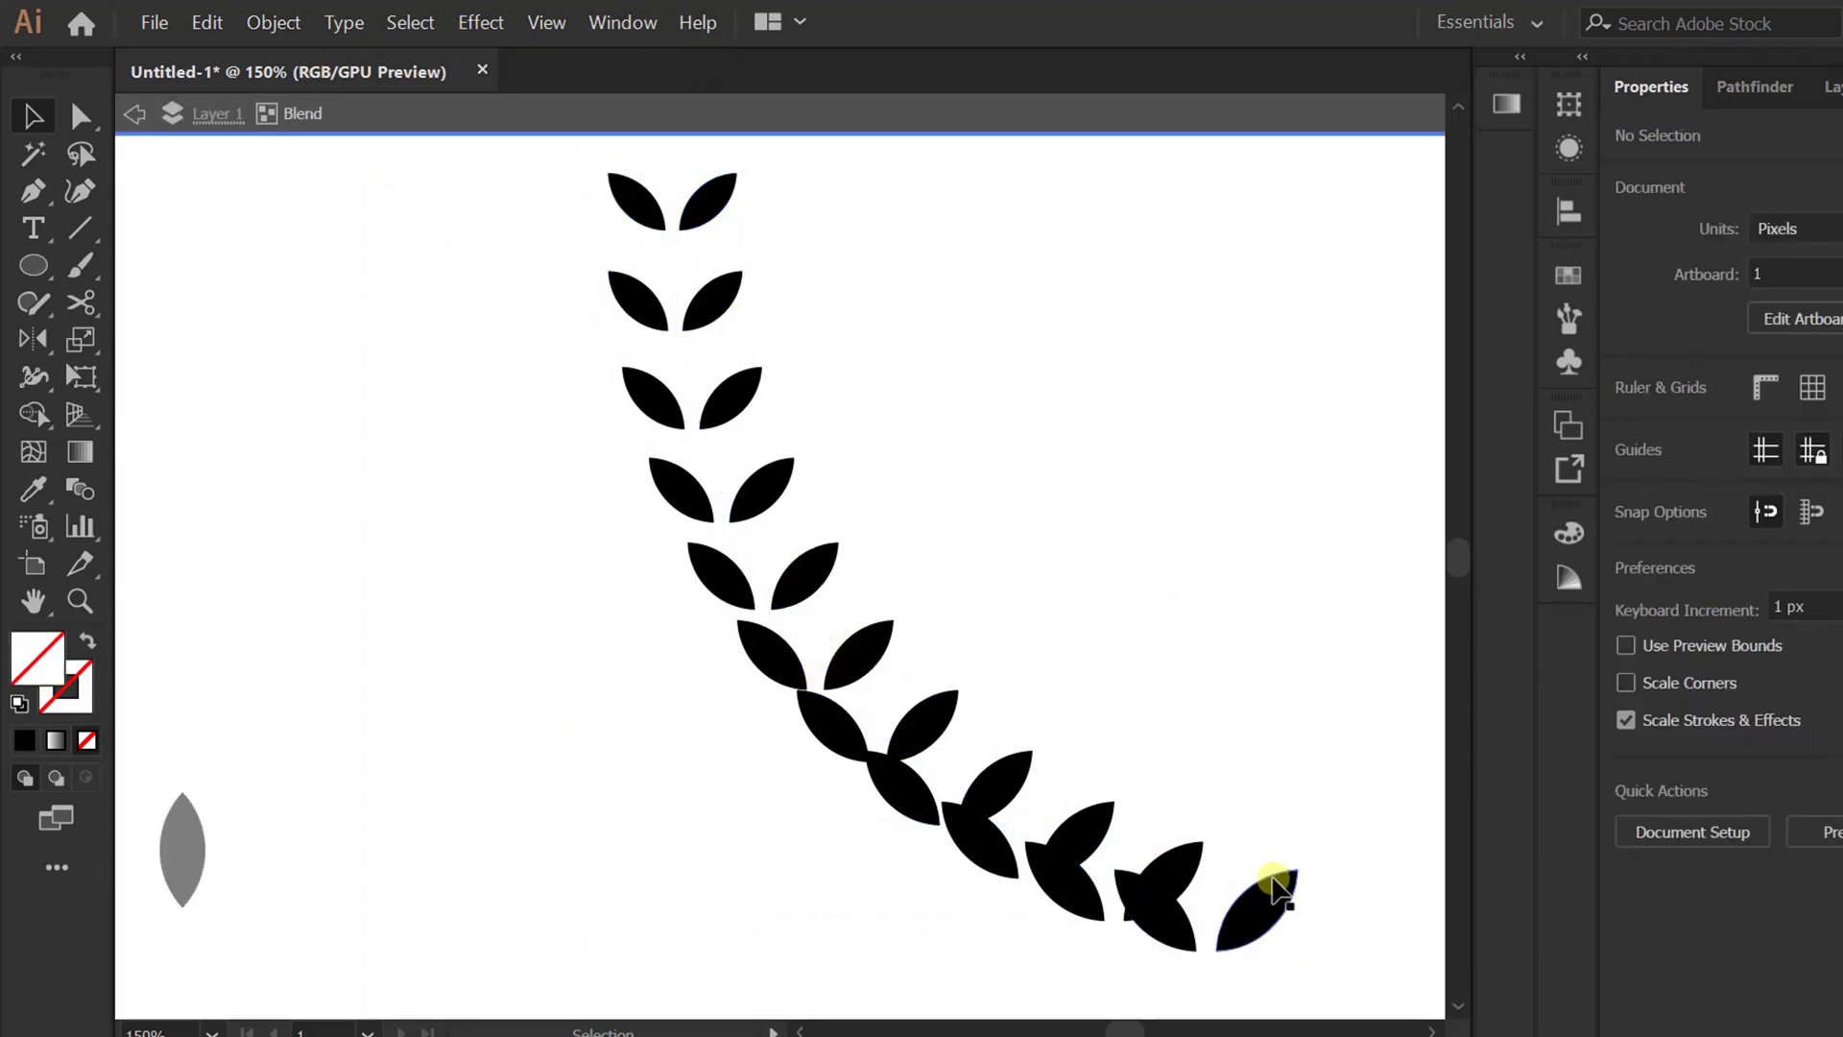
# - Rotate the last leaf pair at the arc's end about 10°
pyautogui.click(1285, 879)
pyautogui.moveTo(1309, 867); pyautogui.dragTo(1263, 823)
pyautogui.scroll(-2, 849, 807)
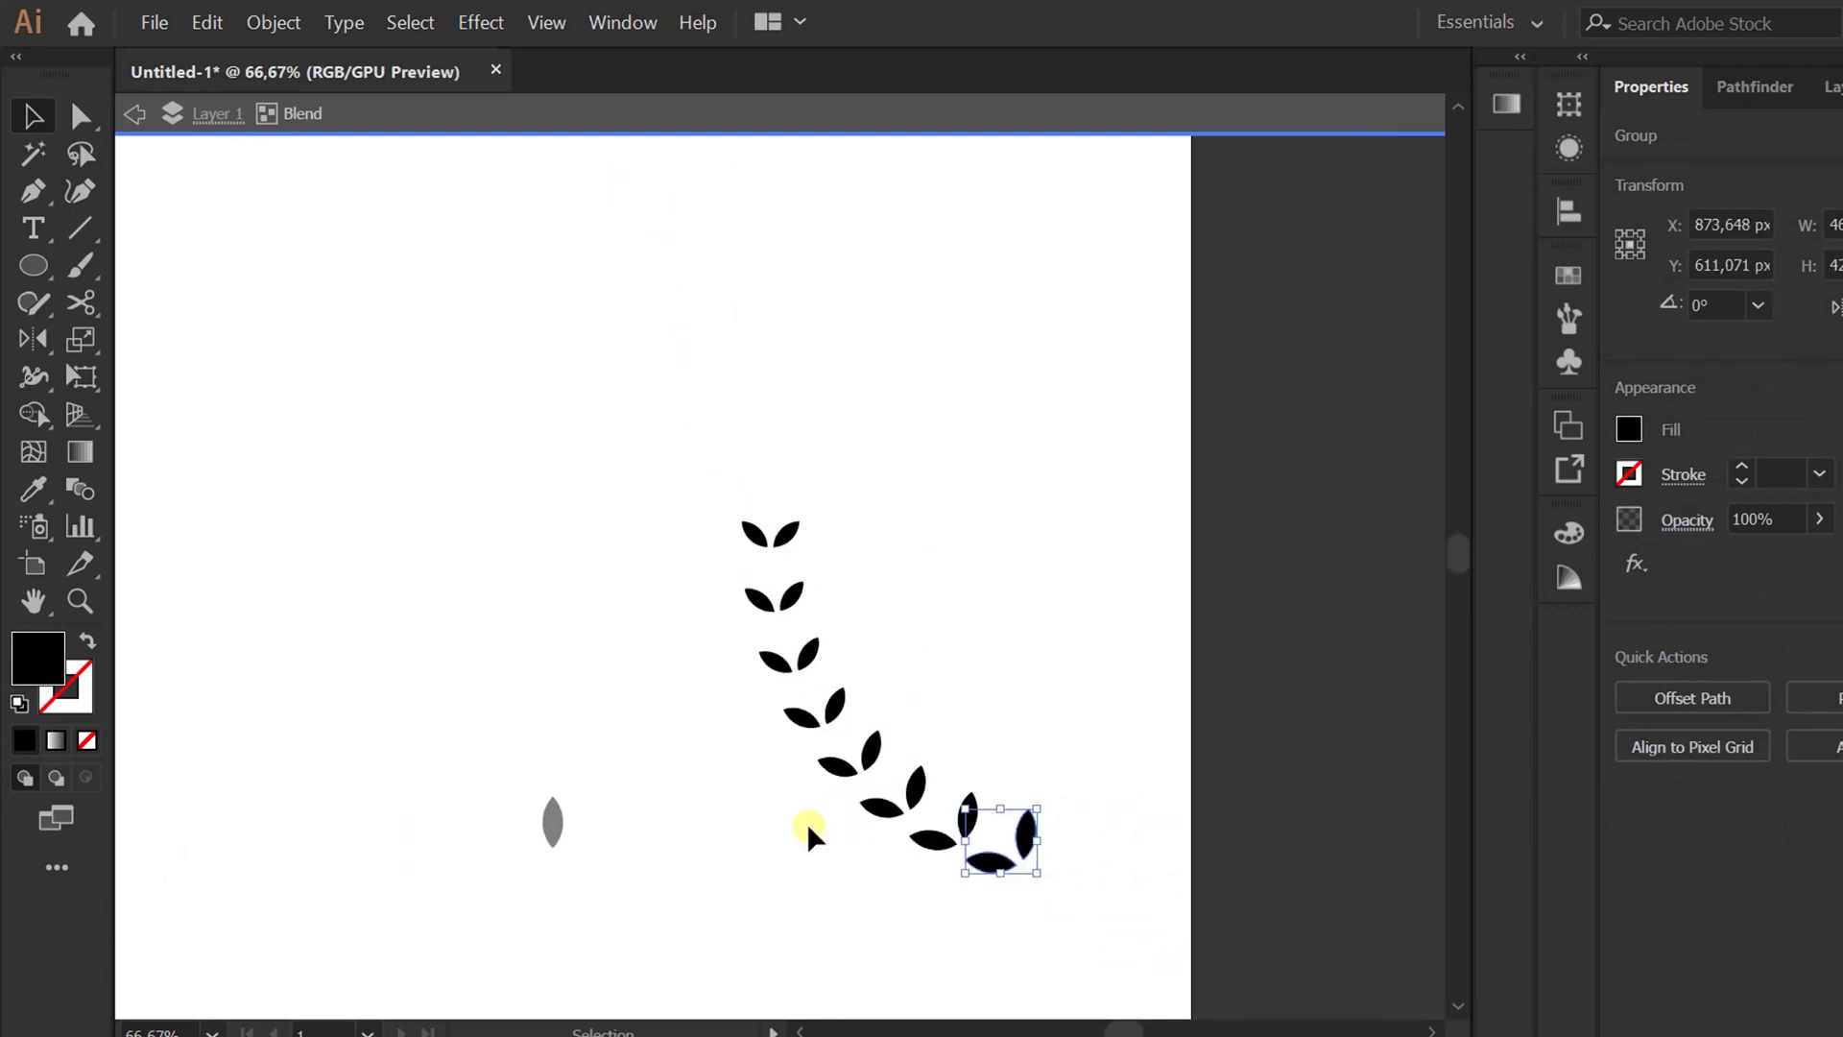
# - Exit isolation mode, select the whole leaf blend, and open Blend Options
pyautogui.click(139, 115)
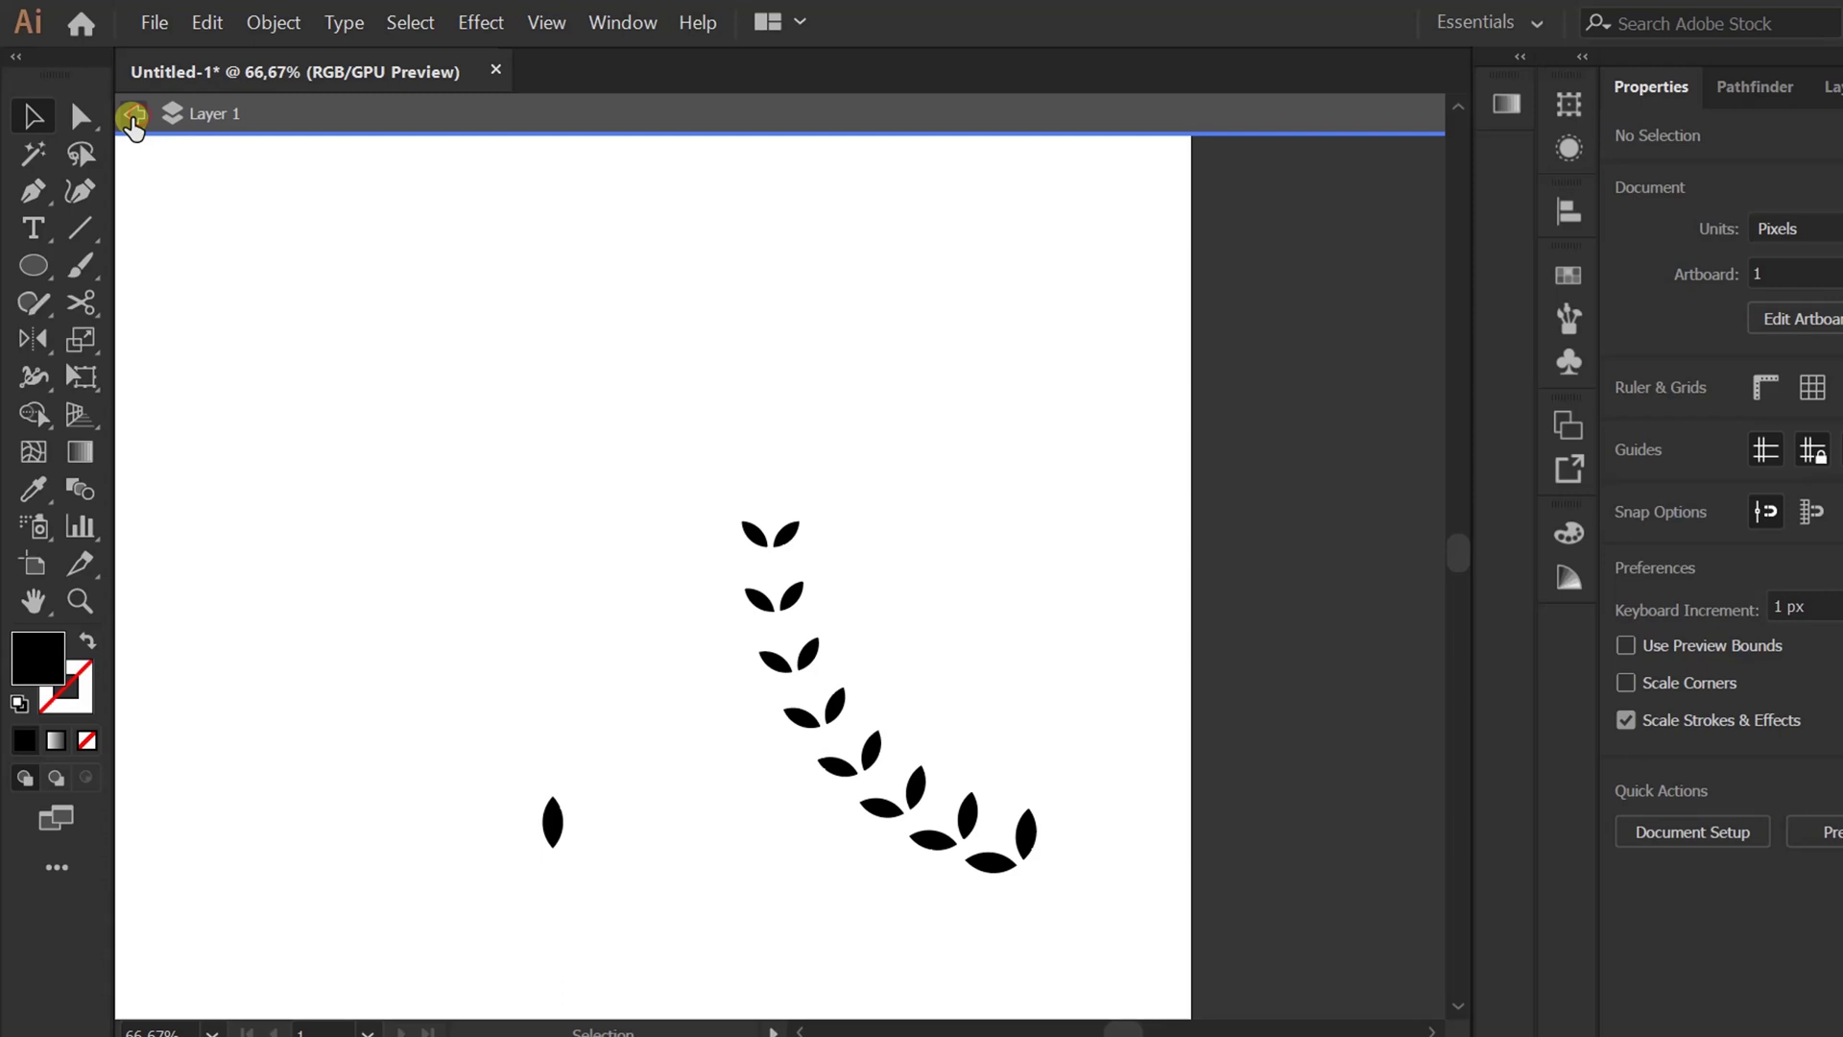
pyautogui.click(134, 116)
pyautogui.click(833, 747)
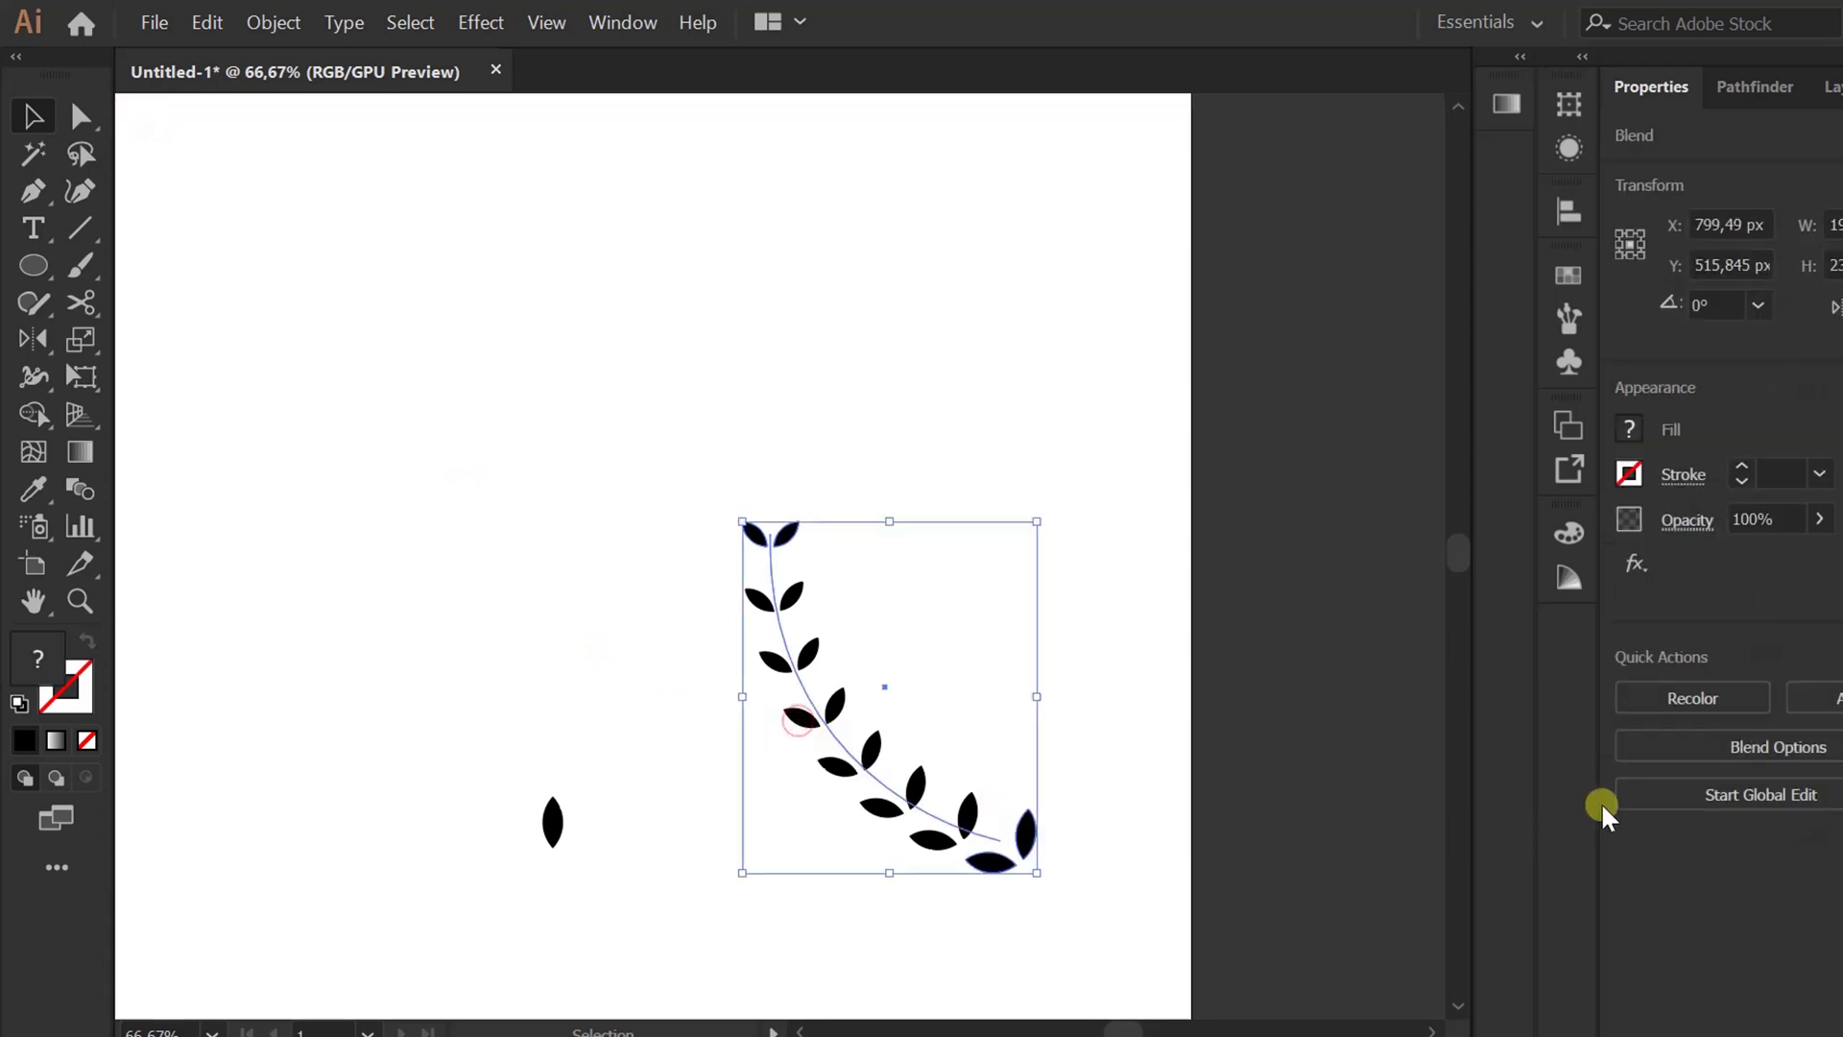
pyautogui.click(1723, 751)
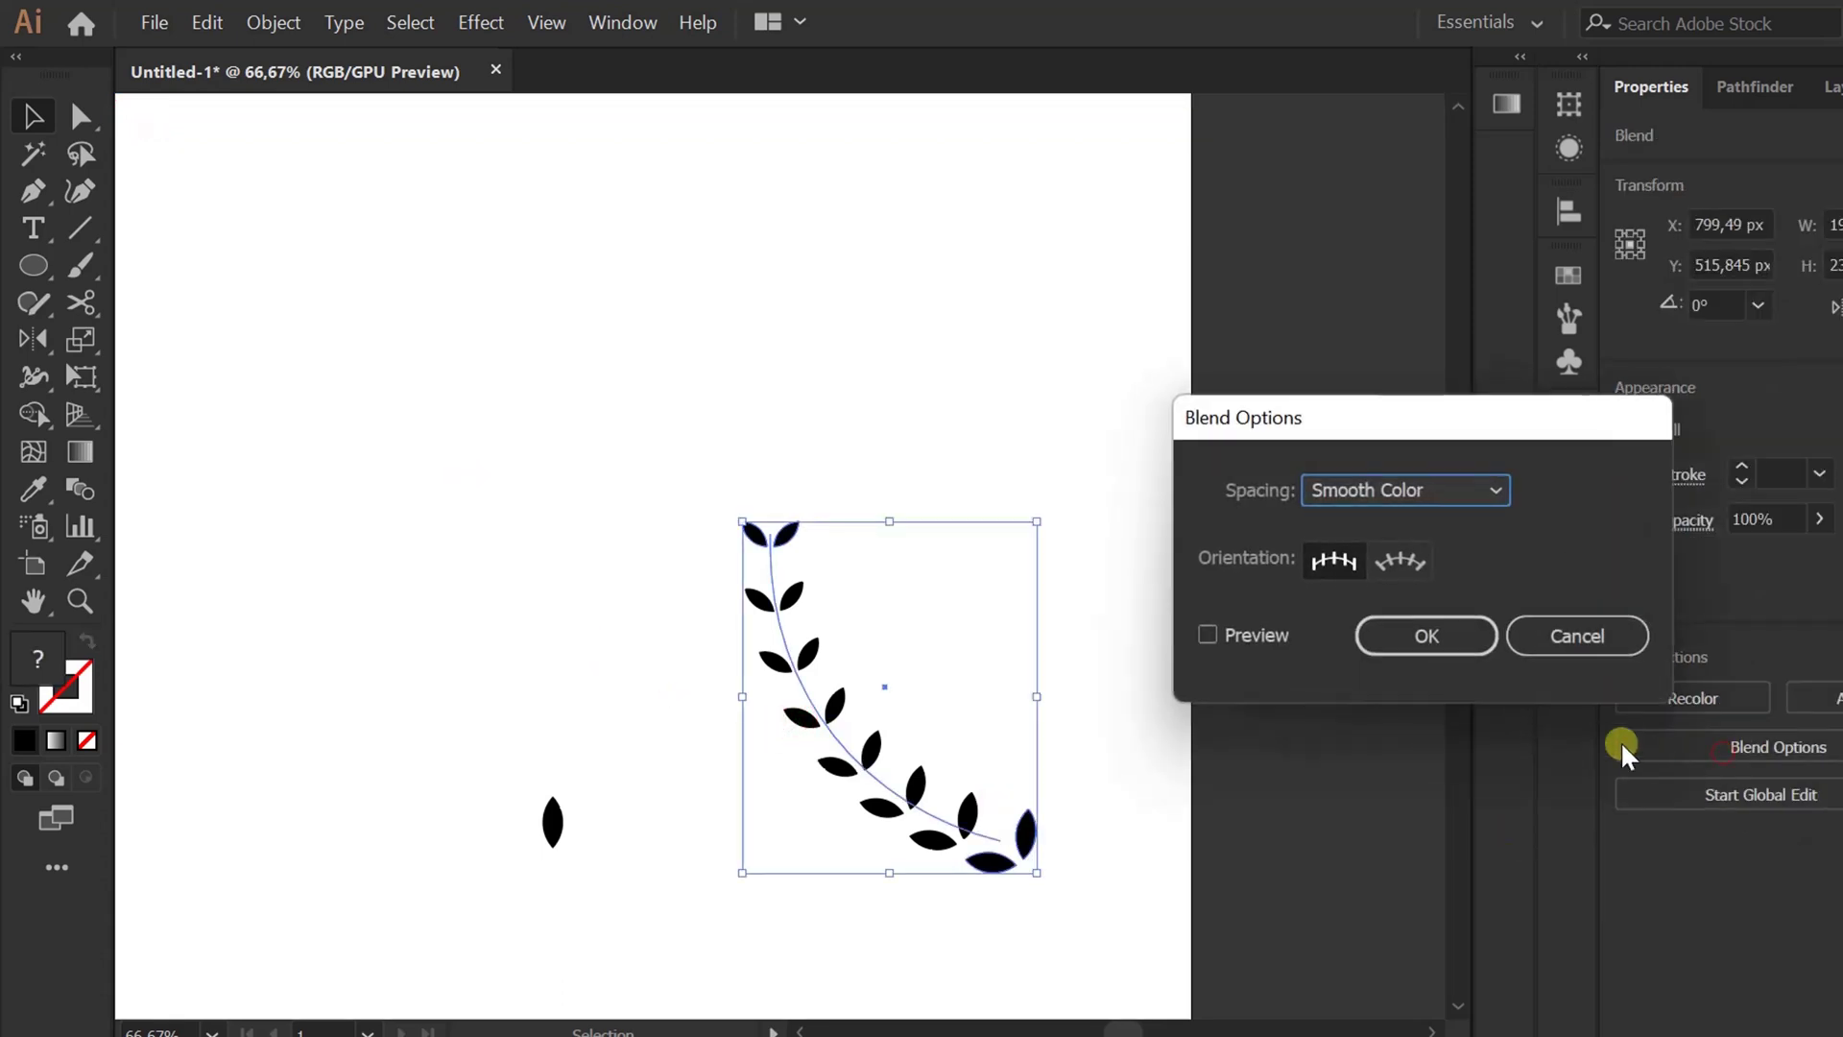
# - Set the blend spacing to Specified Steps at 9 with Preview on and apply
pyautogui.click(1420, 491)
pyautogui.click(1415, 555)
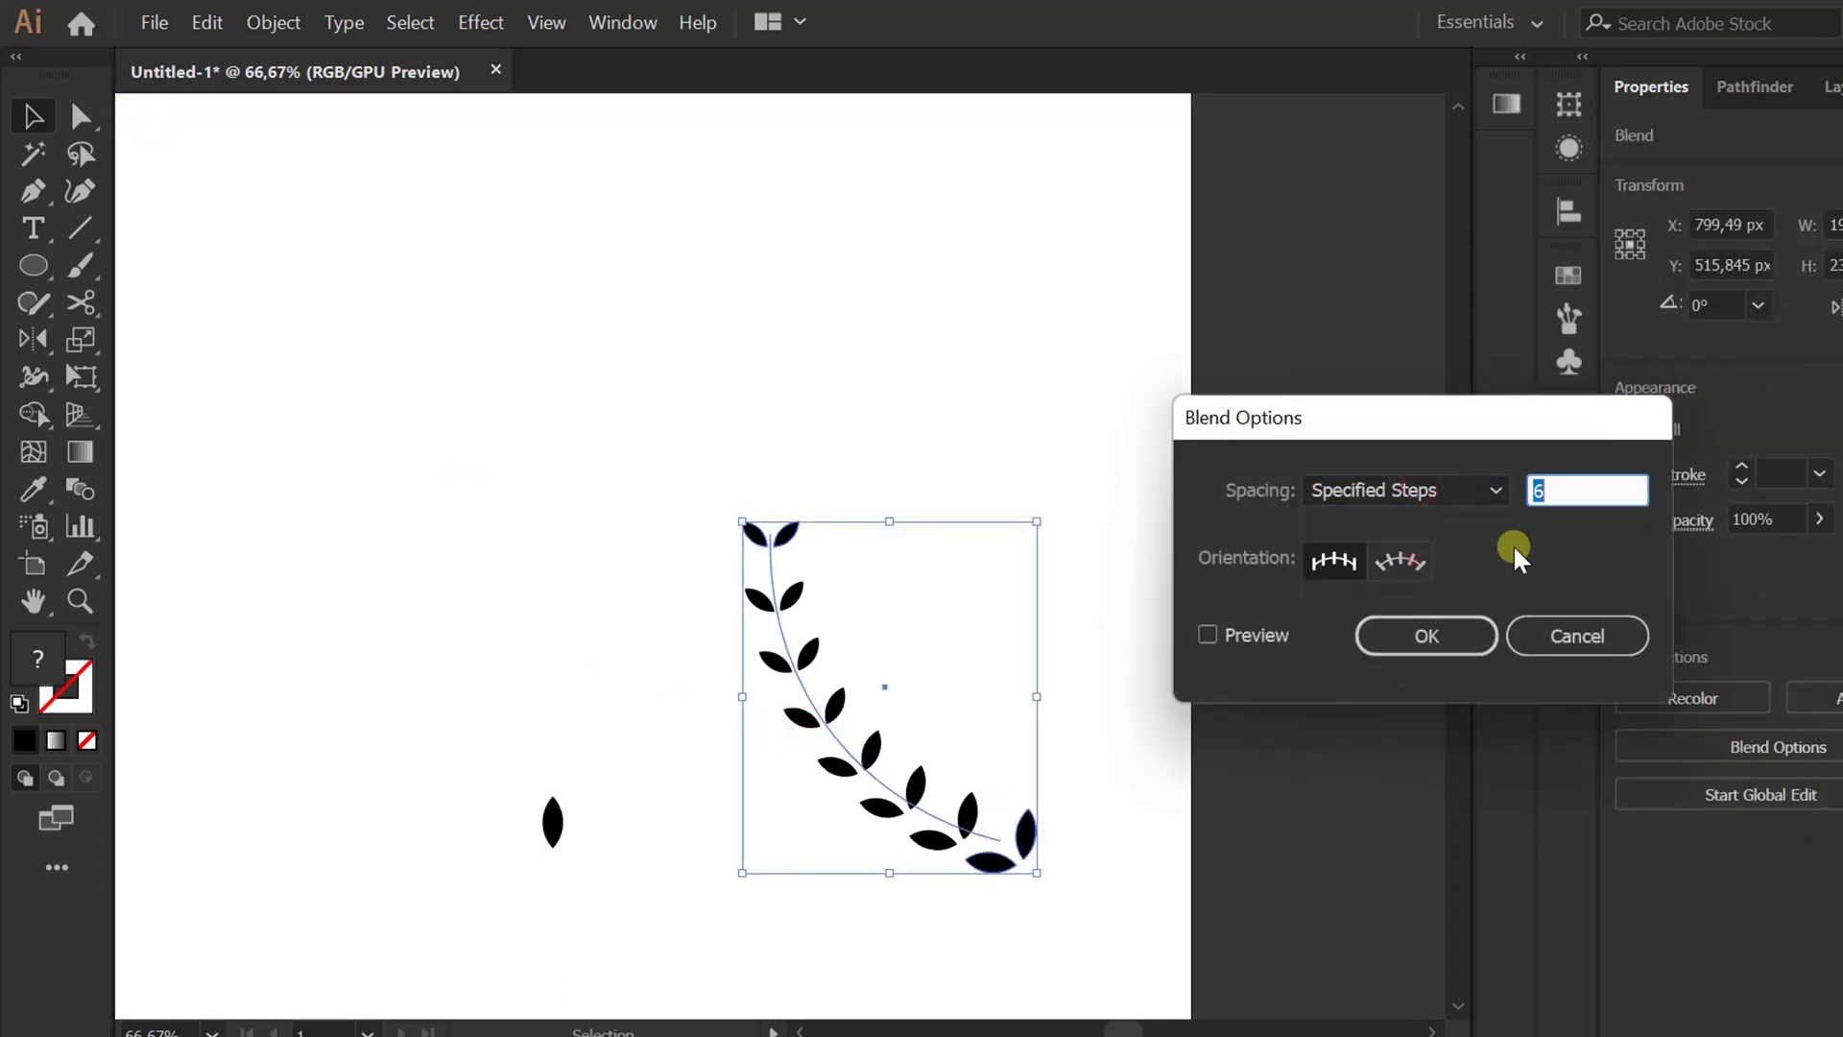
pyautogui.click(1208, 640)
pyautogui.press('Up')
pyautogui.press('Up')
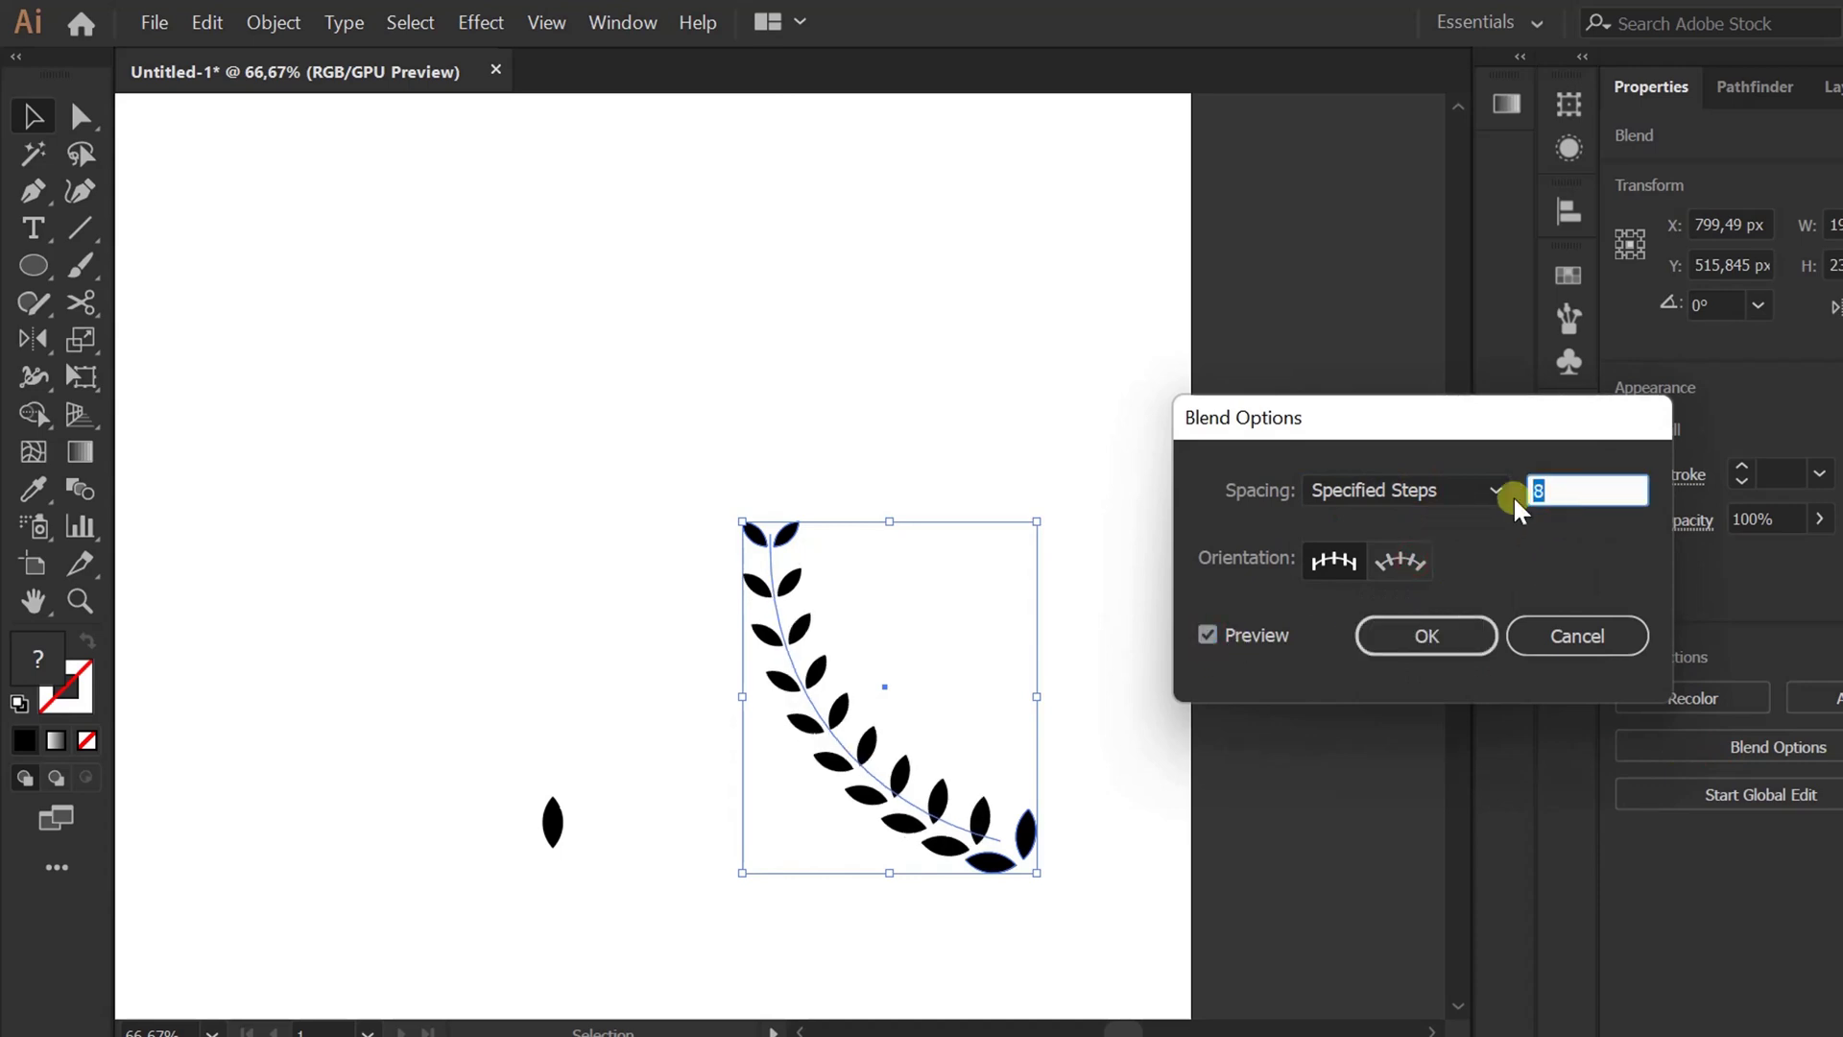
pyautogui.press('Up')
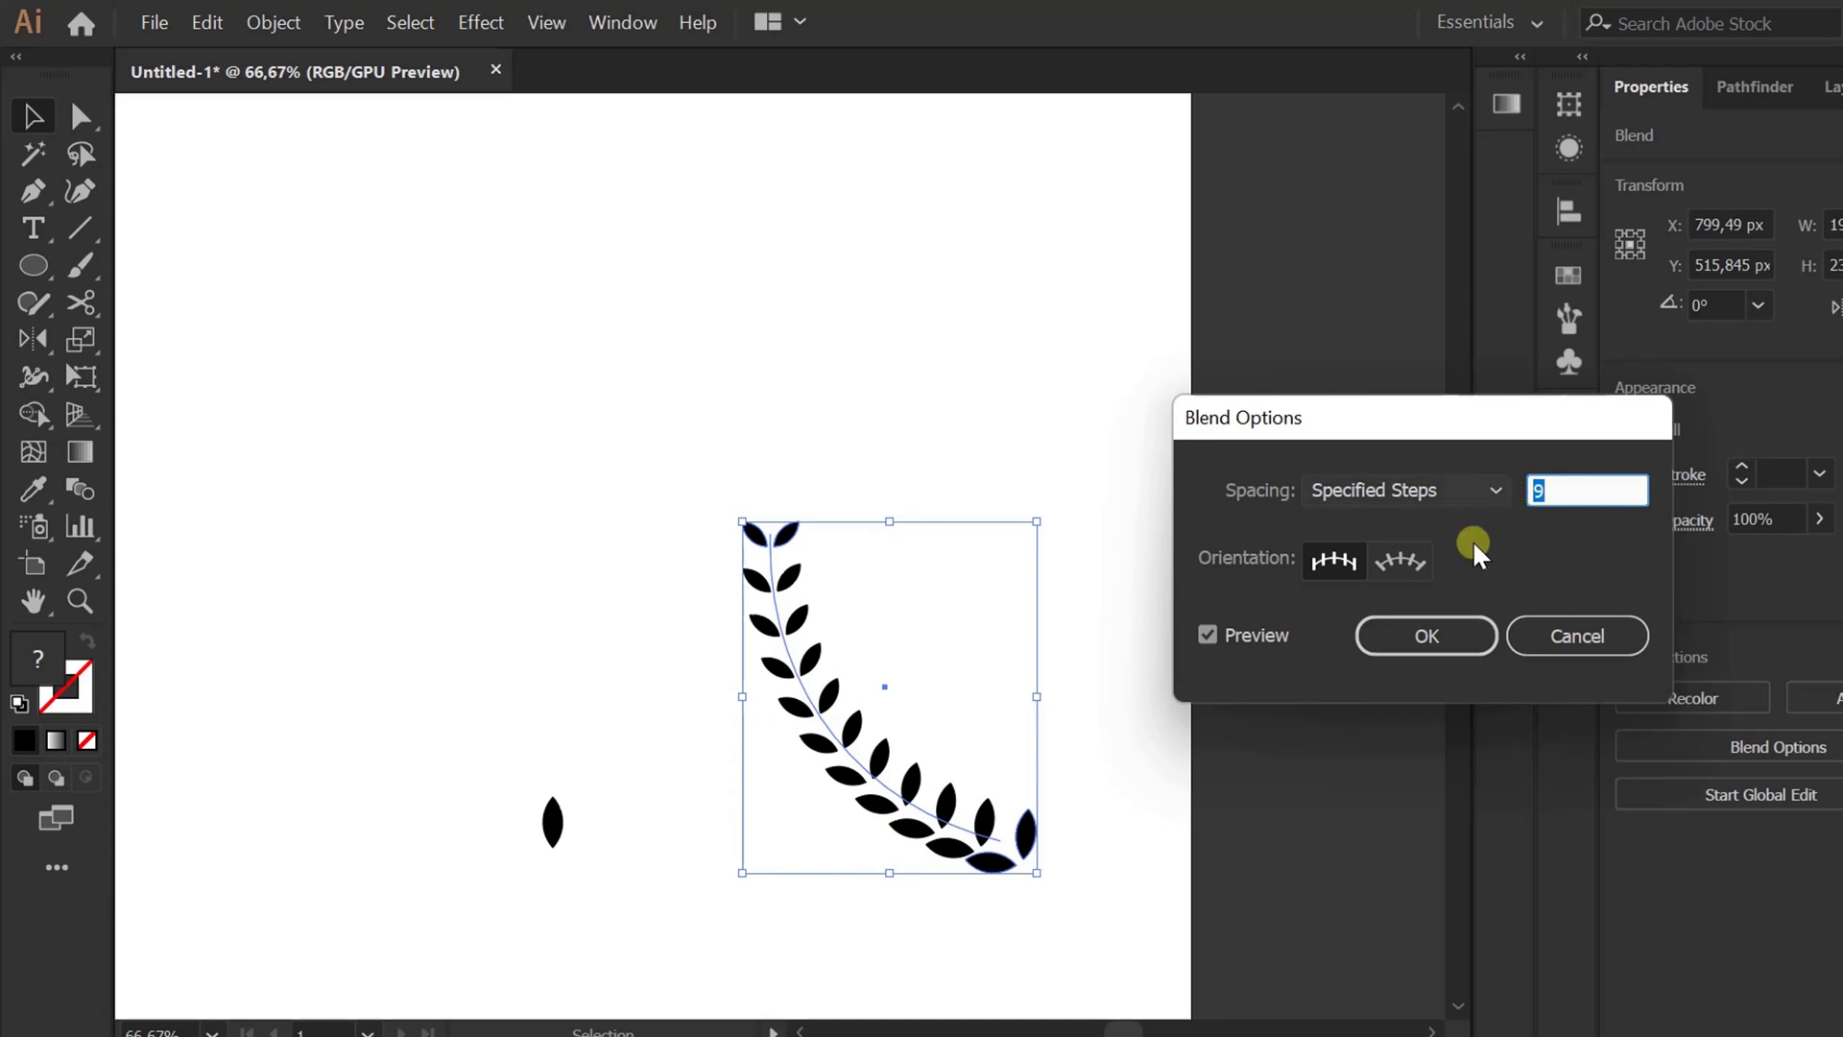
pyautogui.click(1427, 636)
pyautogui.scroll(2, 1020, 933)
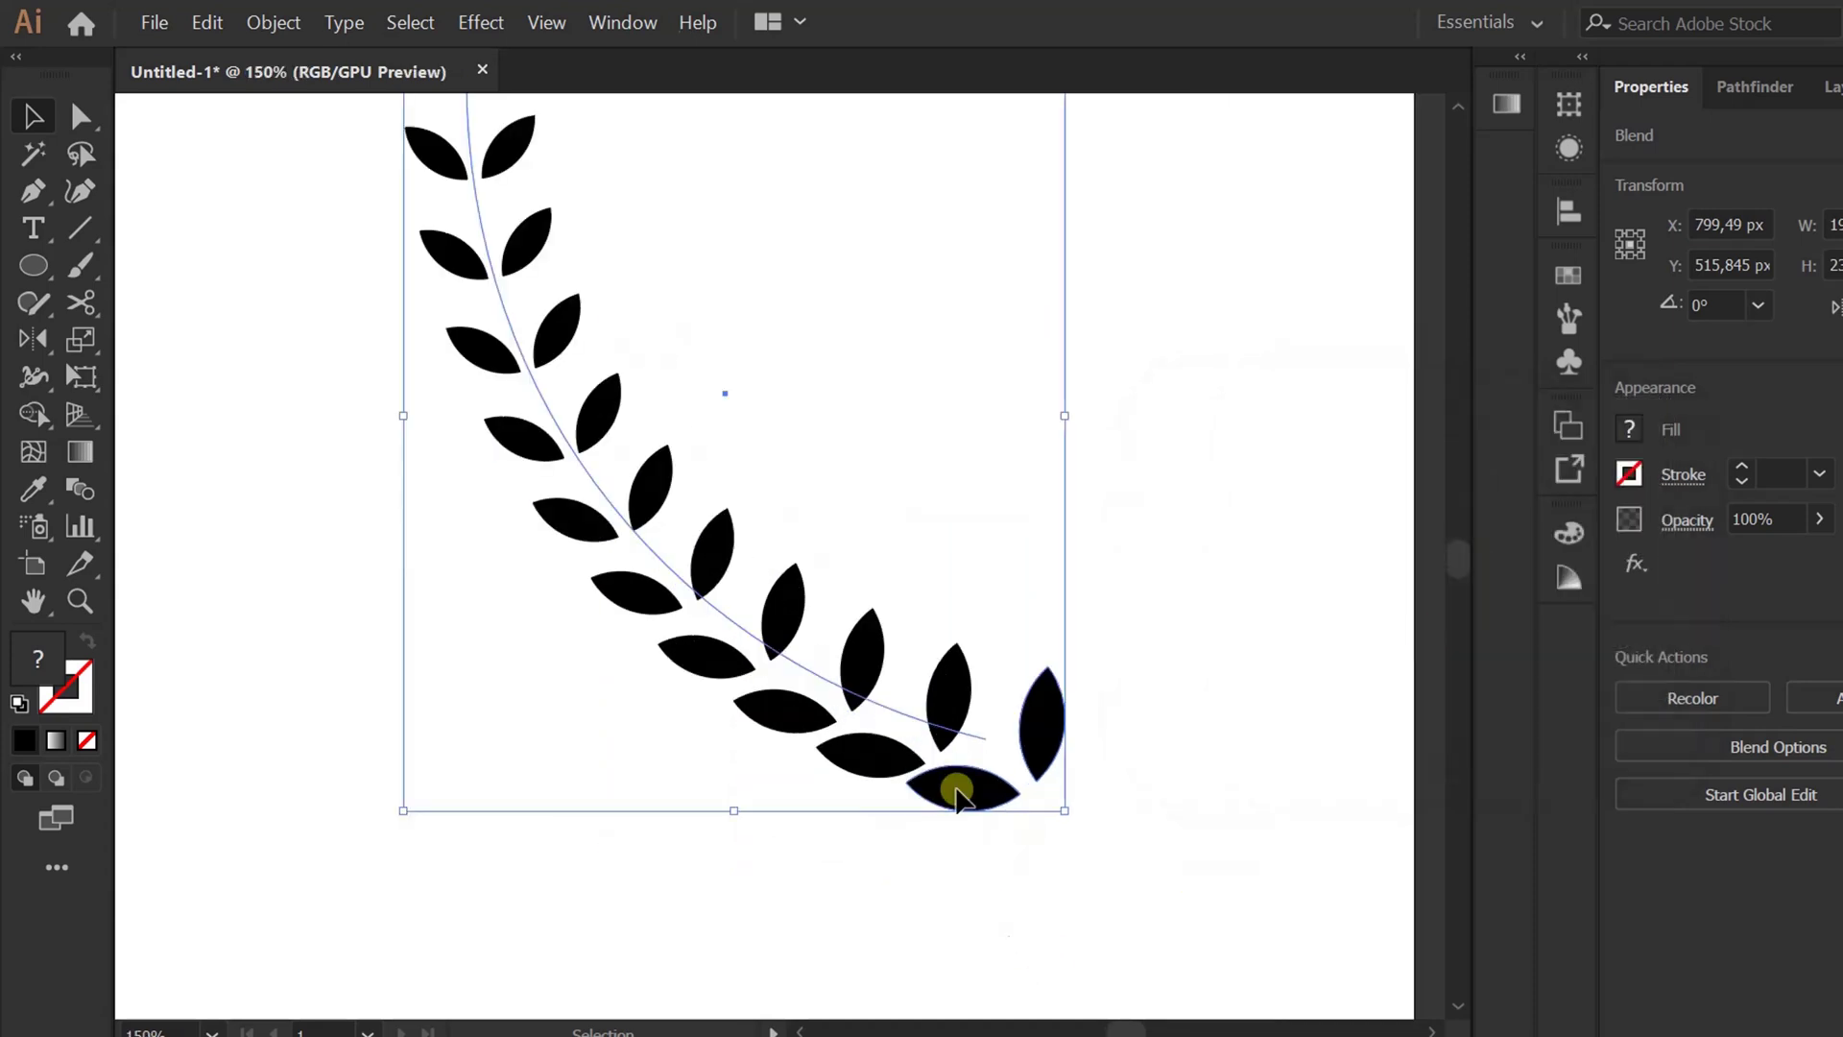
# - Inside the blend, rotate the three-leaf end group slightly, then exit isolation mode
pyautogui.doubleClick(955, 772)
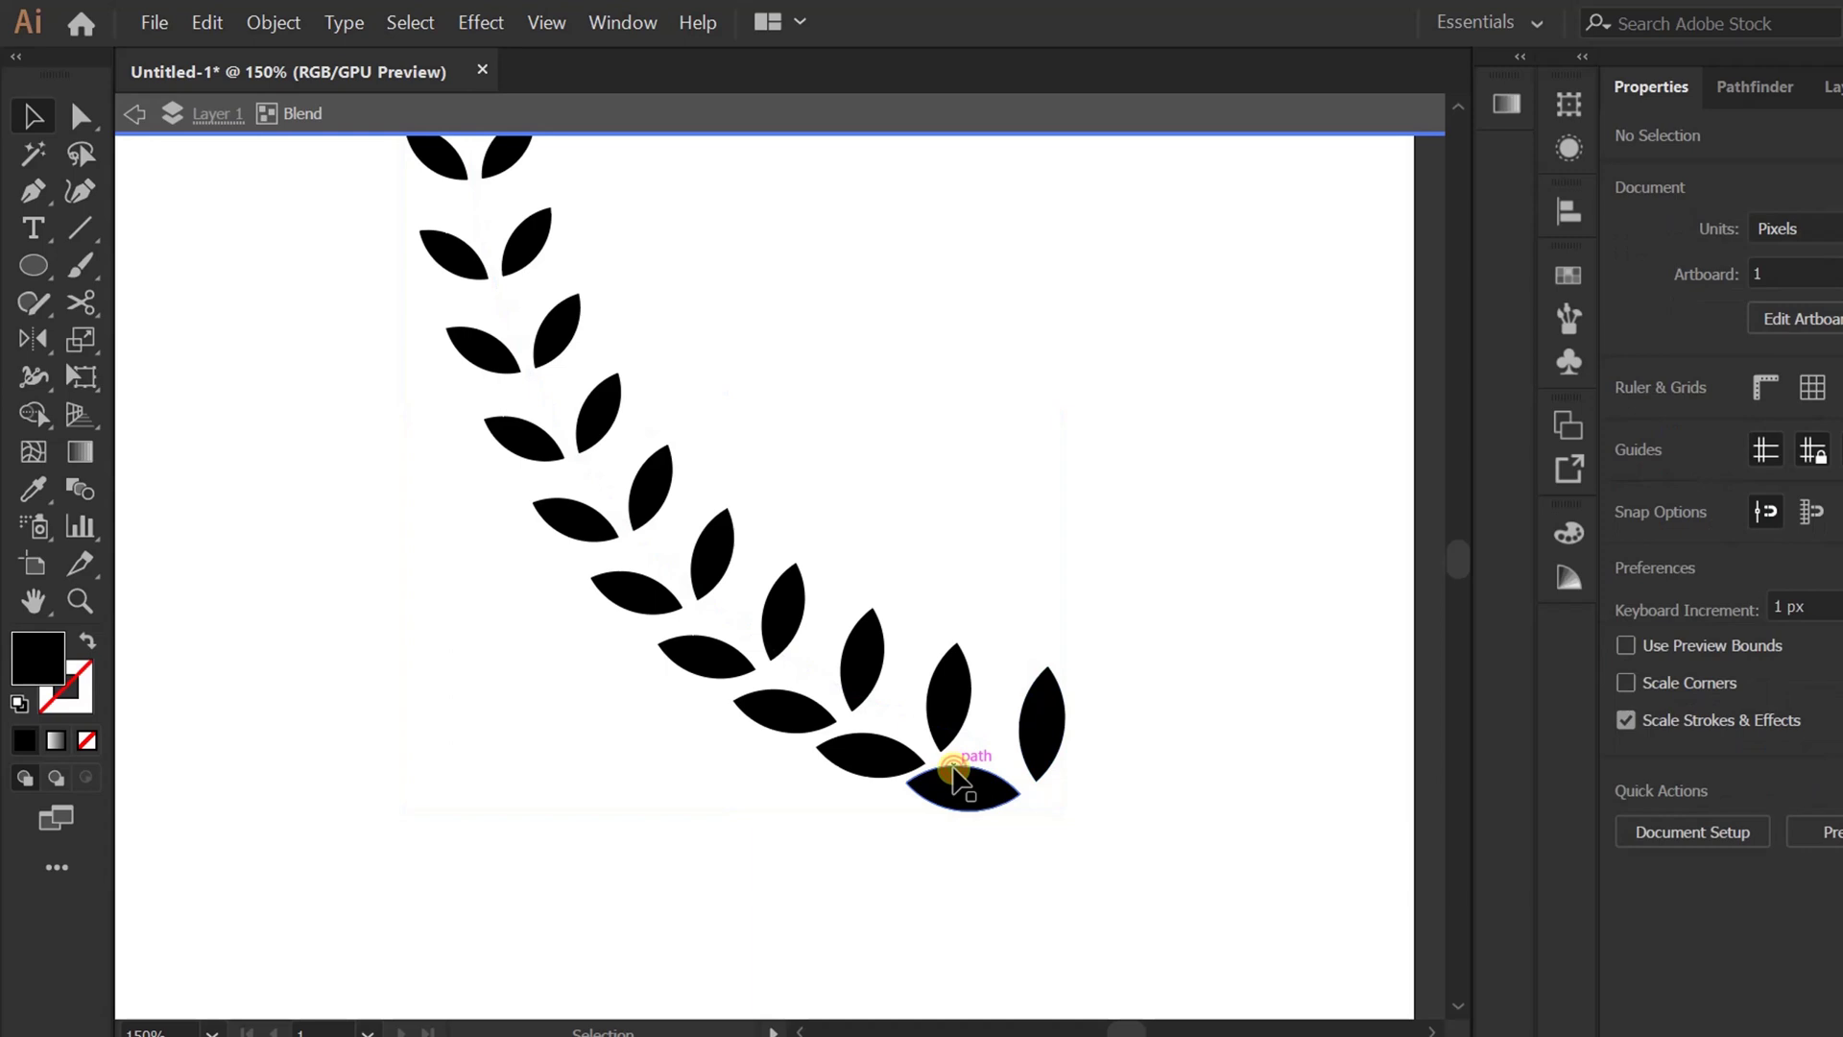
pyautogui.click(950, 773)
pyautogui.moveTo(1070, 658)
pyautogui.mouseDown()
pyautogui.moveTo(1048, 646)
pyautogui.moveTo(1075, 655)
pyautogui.mouseUp()
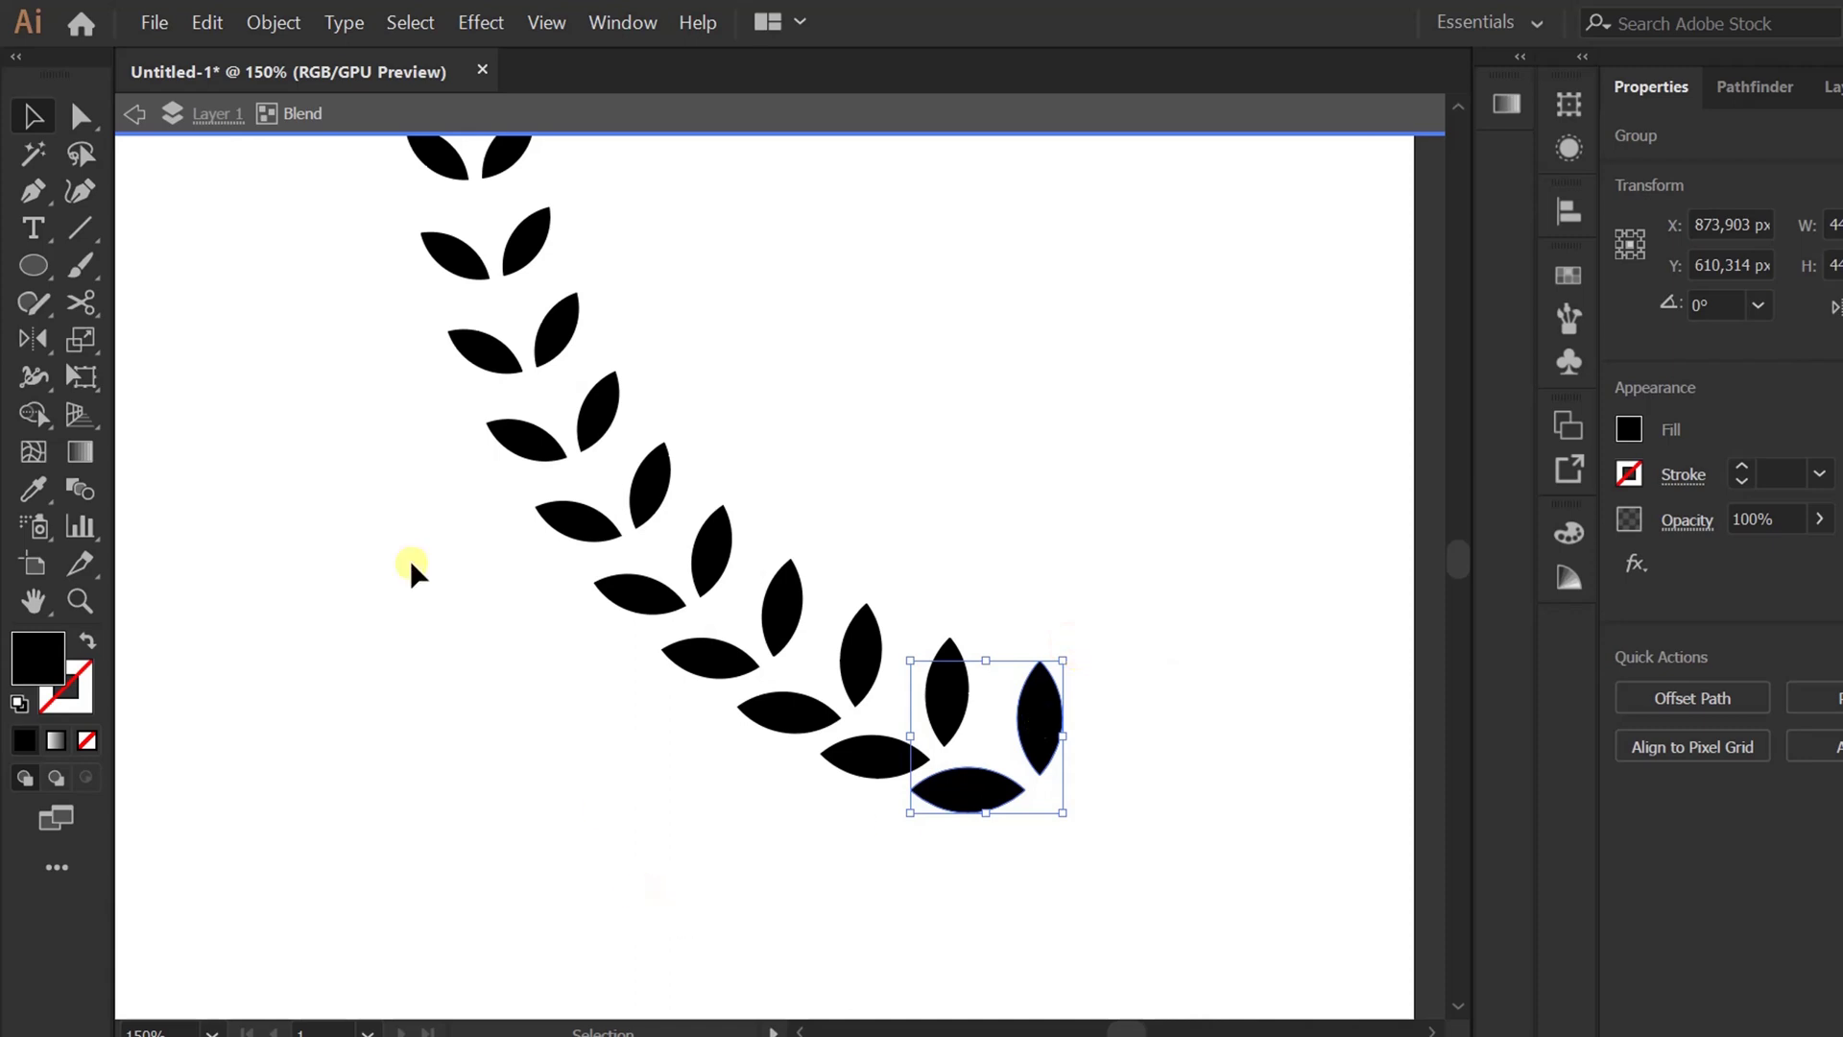
pyautogui.click(135, 113)
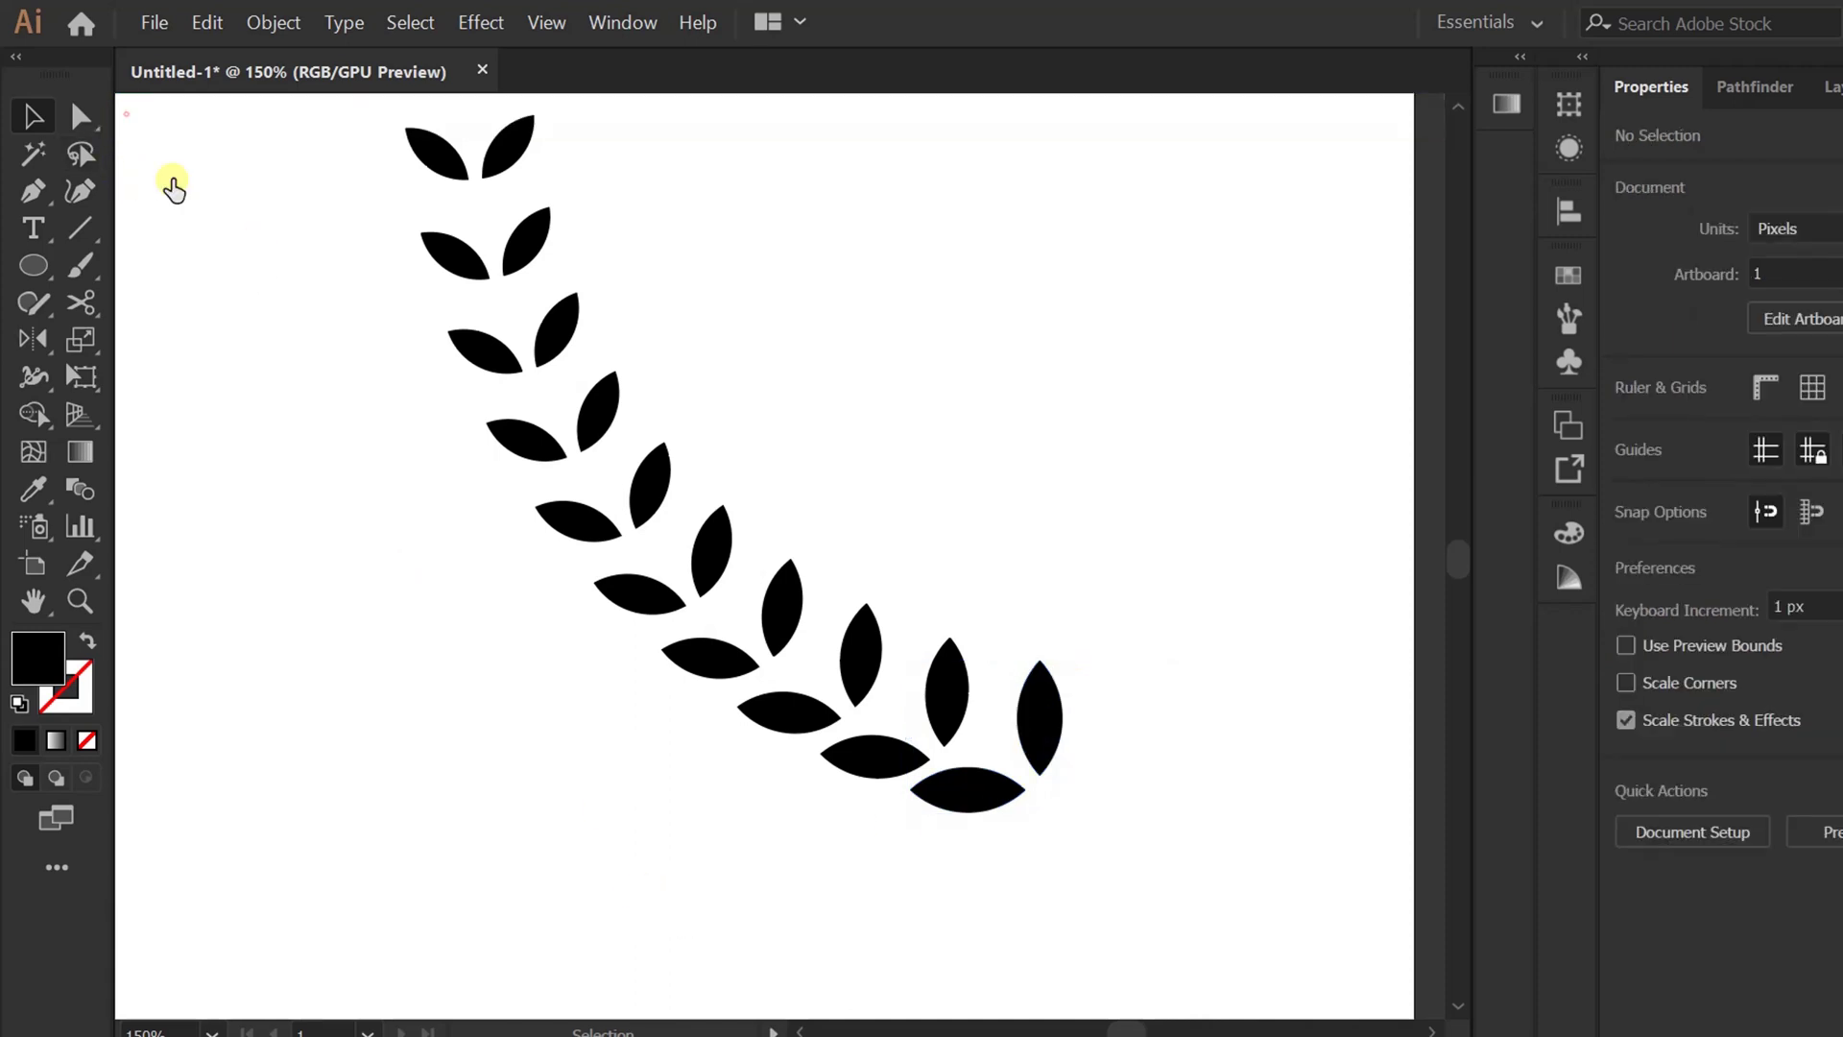
# - Select the spare single leaf and scale it uniformly to 70%
pyautogui.moveTo(896, 291); pyautogui.dragTo(711, 502)
pyautogui.moveTo(334, 672); pyautogui.dragTo(1132, 416)
pyautogui.moveTo(733, 400); pyautogui.dragTo(626, 638)
pyautogui.doubleClick(81, 338)
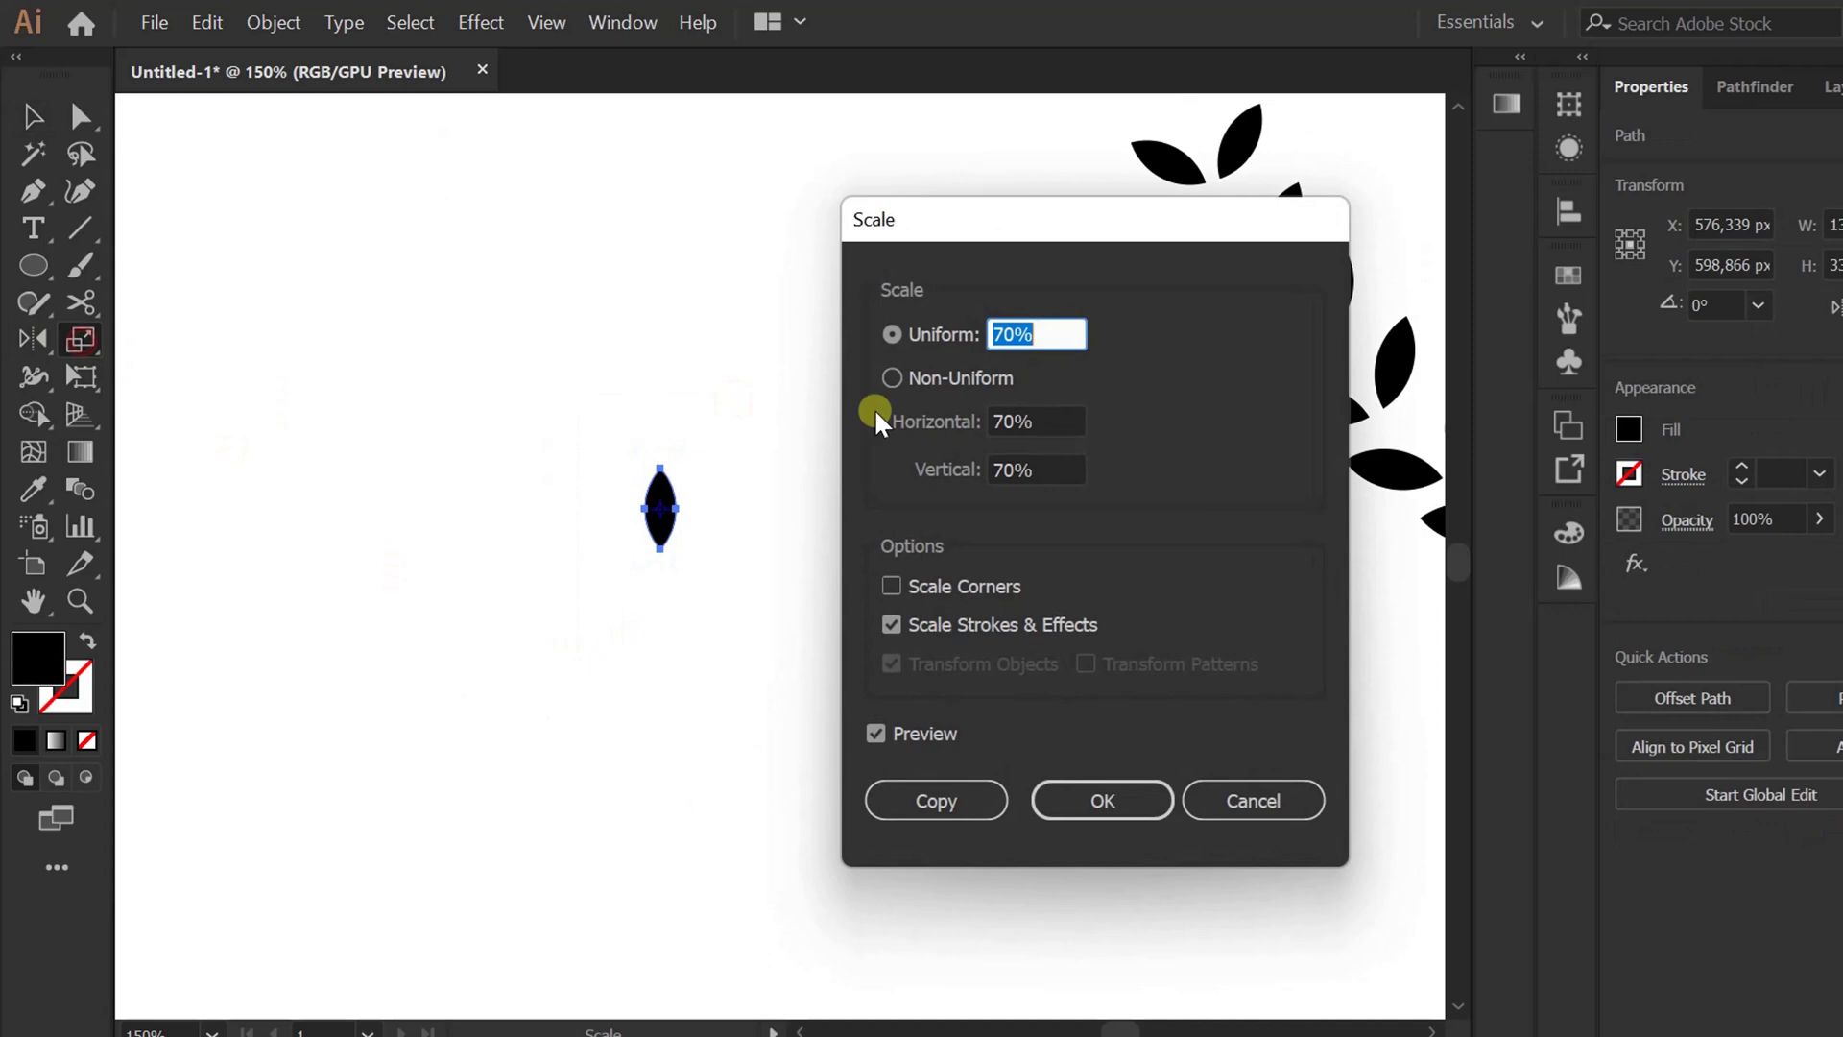
pyautogui.click(1102, 800)
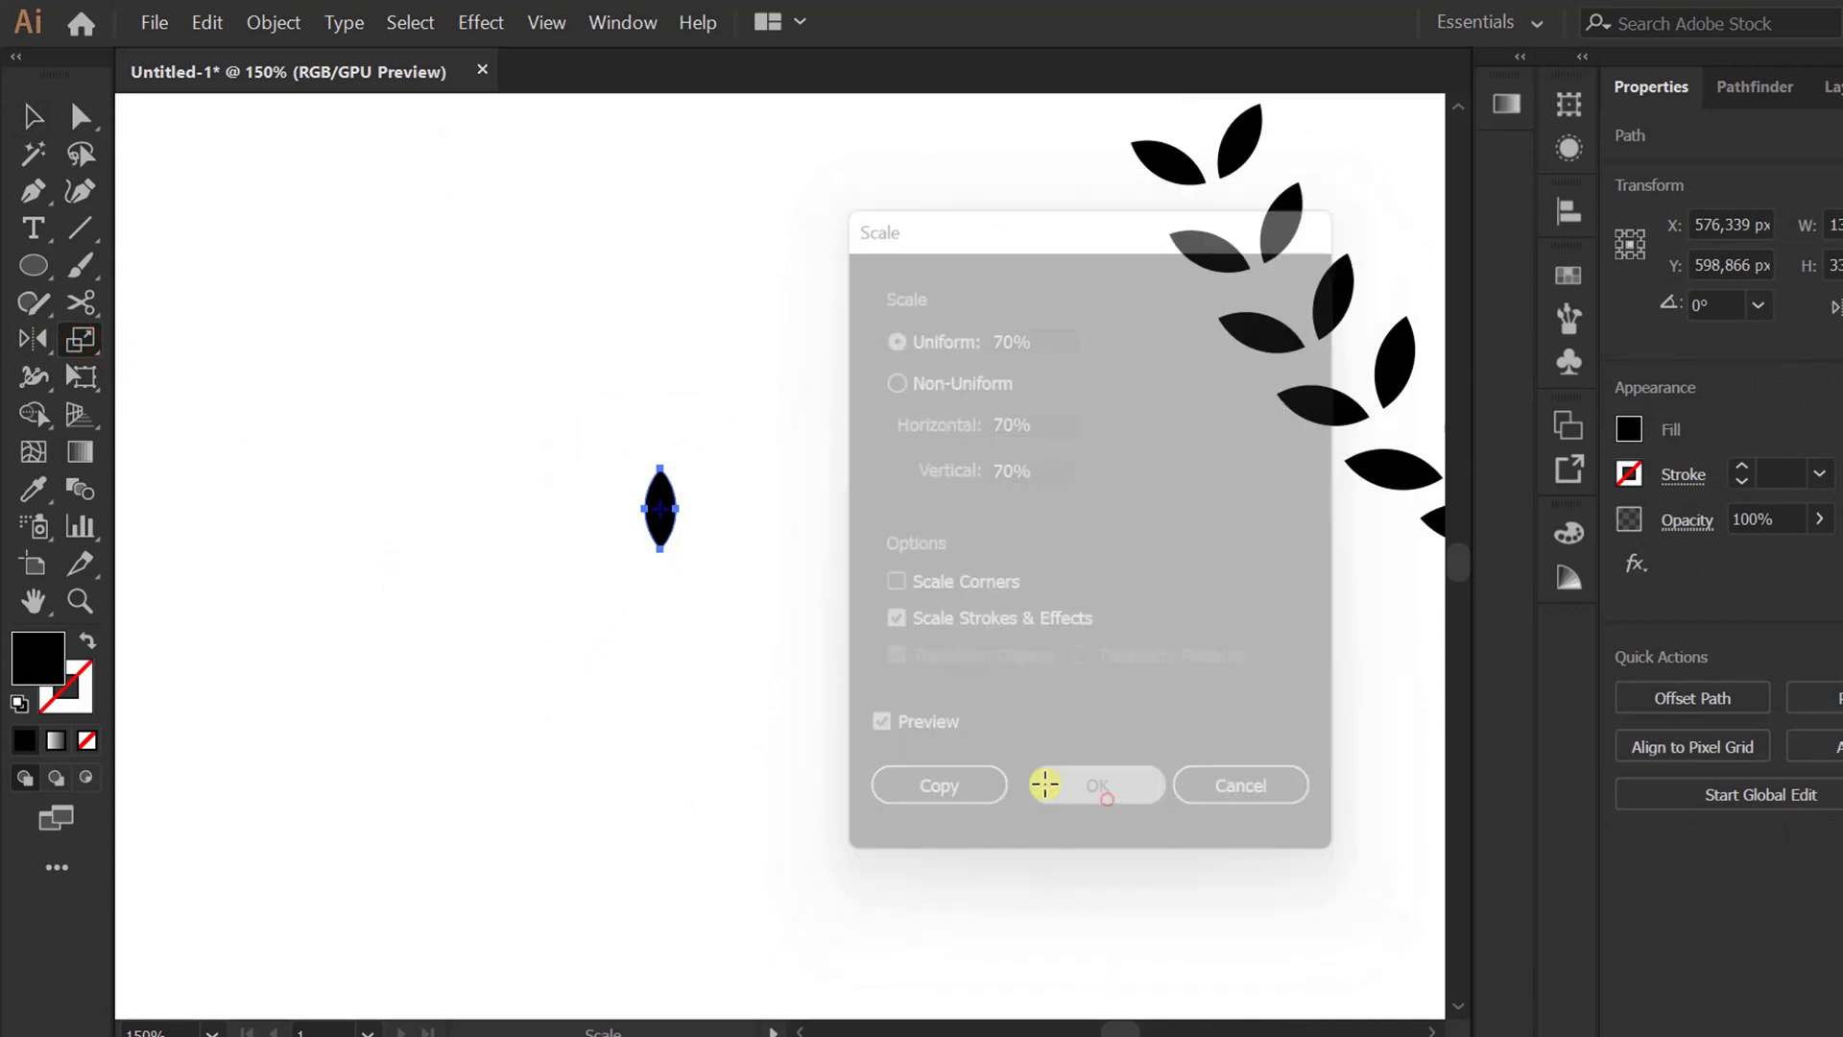
# - Move the small leaf to the branch's top tip and select the whole leaf blend
pyautogui.scroll(-2, 749, 718)
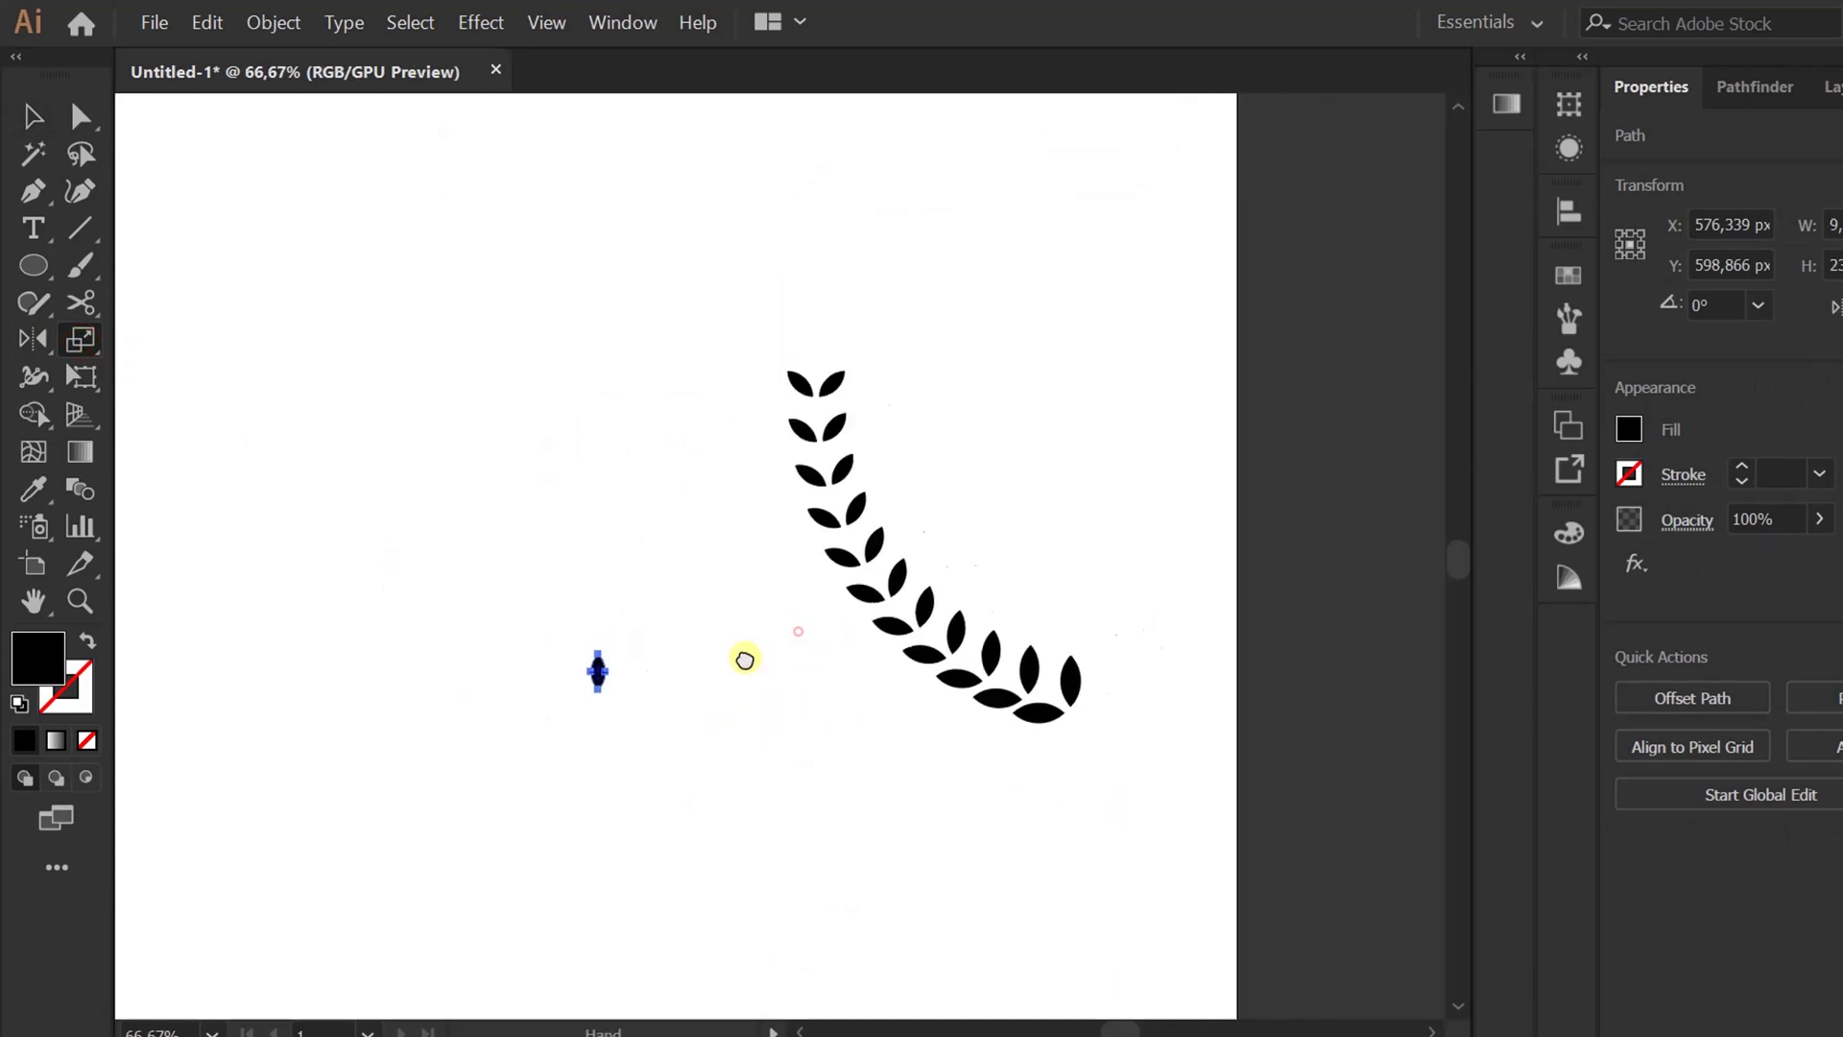
pyautogui.scroll(1, 619, 653)
pyautogui.scroll(1, 607, 614)
pyautogui.press('v')
pyautogui.moveTo(566, 730); pyautogui.dragTo(874, 455)
pyautogui.moveTo(1062, 600); pyautogui.dragTo(947, 345)
pyautogui.moveTo(1050, 482); pyautogui.dragTo(470, 505)
# - Expand the leaf blend into separate leaf shapes
pyautogui.click(271, 21)
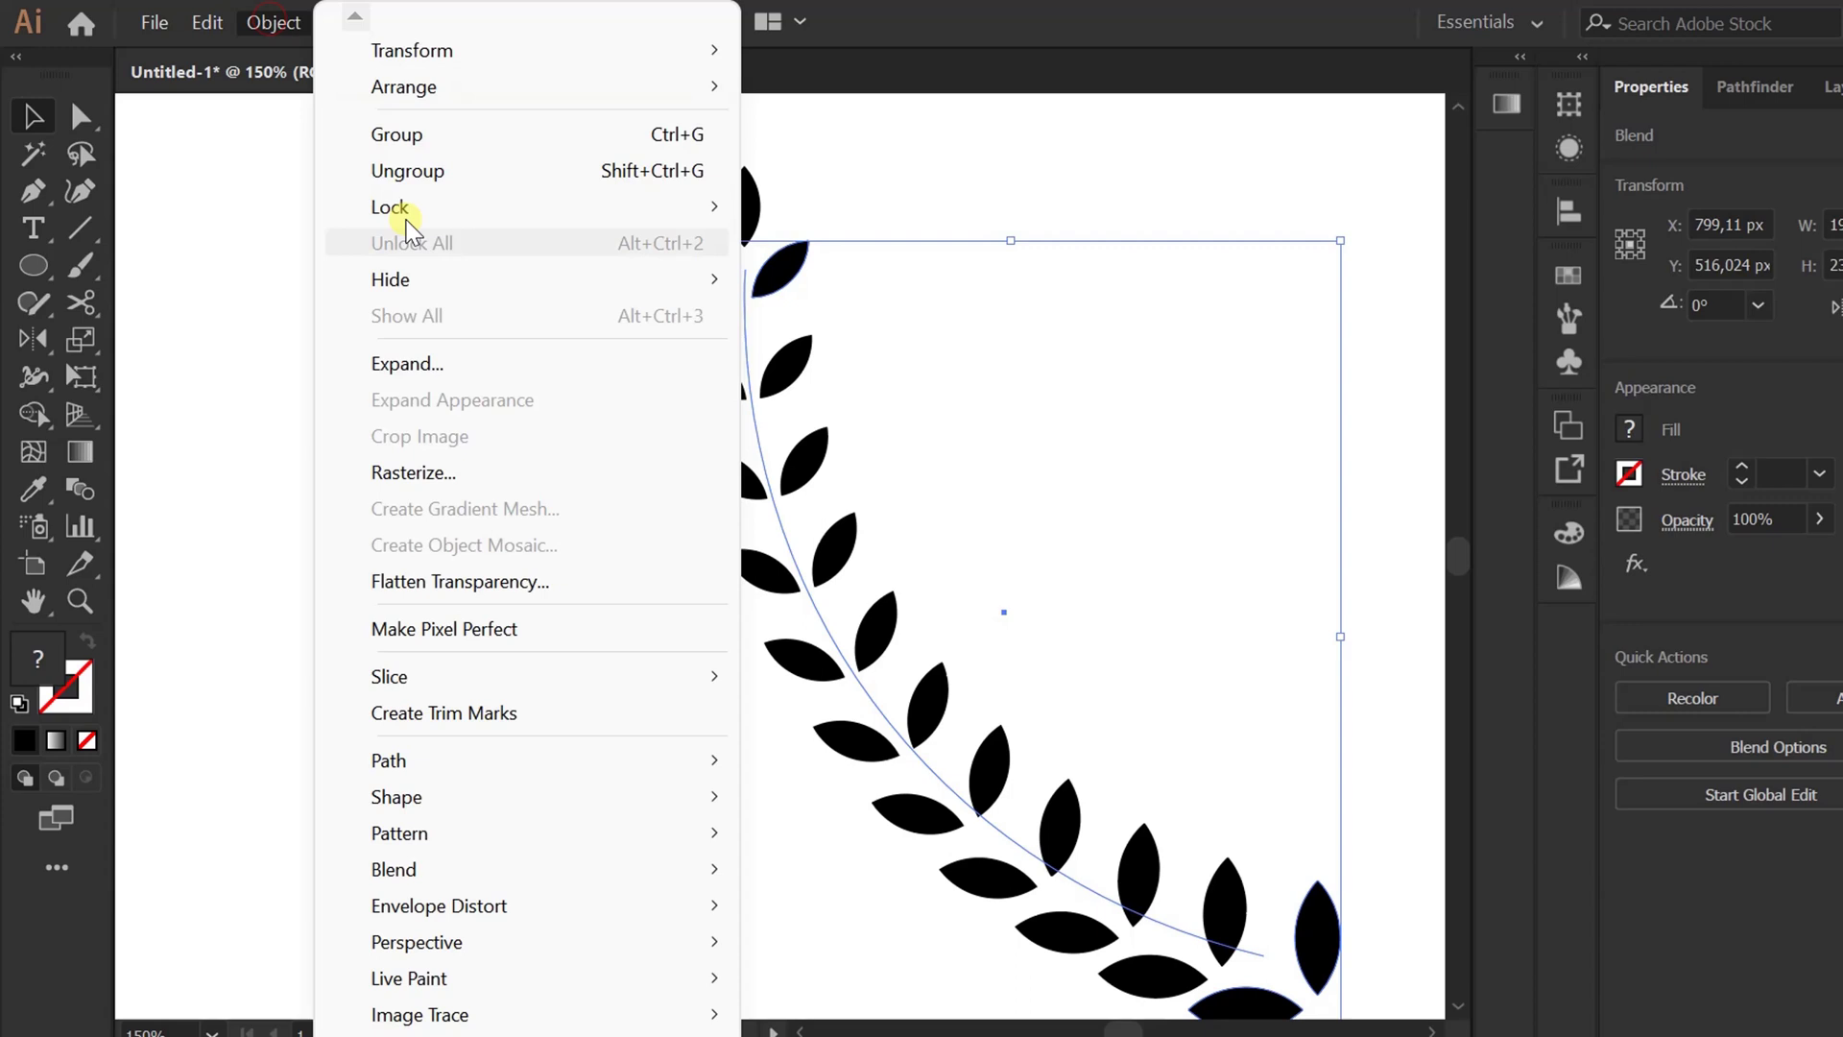
pyautogui.click(453, 361)
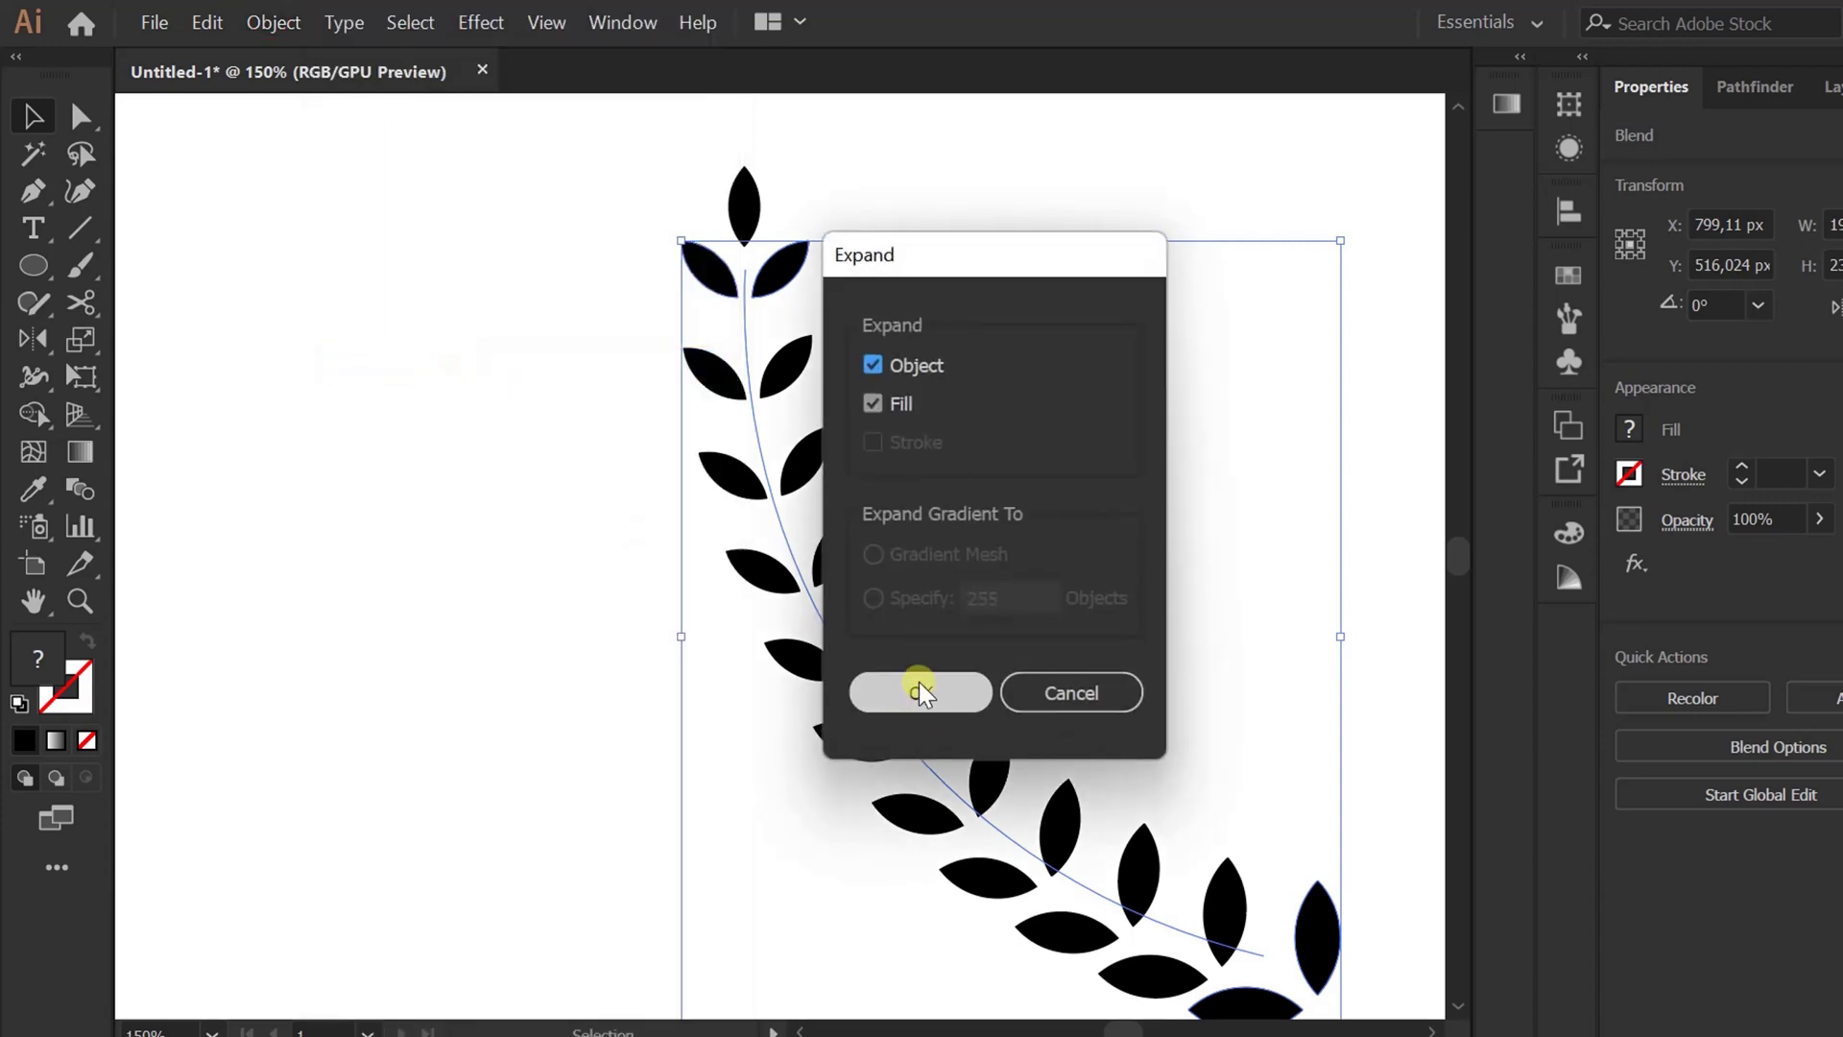
pyautogui.click(918, 687)
# - Select the whole curved row of expanded leaves and lock it with Object > Lock > Selection
pyautogui.click(562, 681)
pyautogui.hotkey('ctrl', '0')
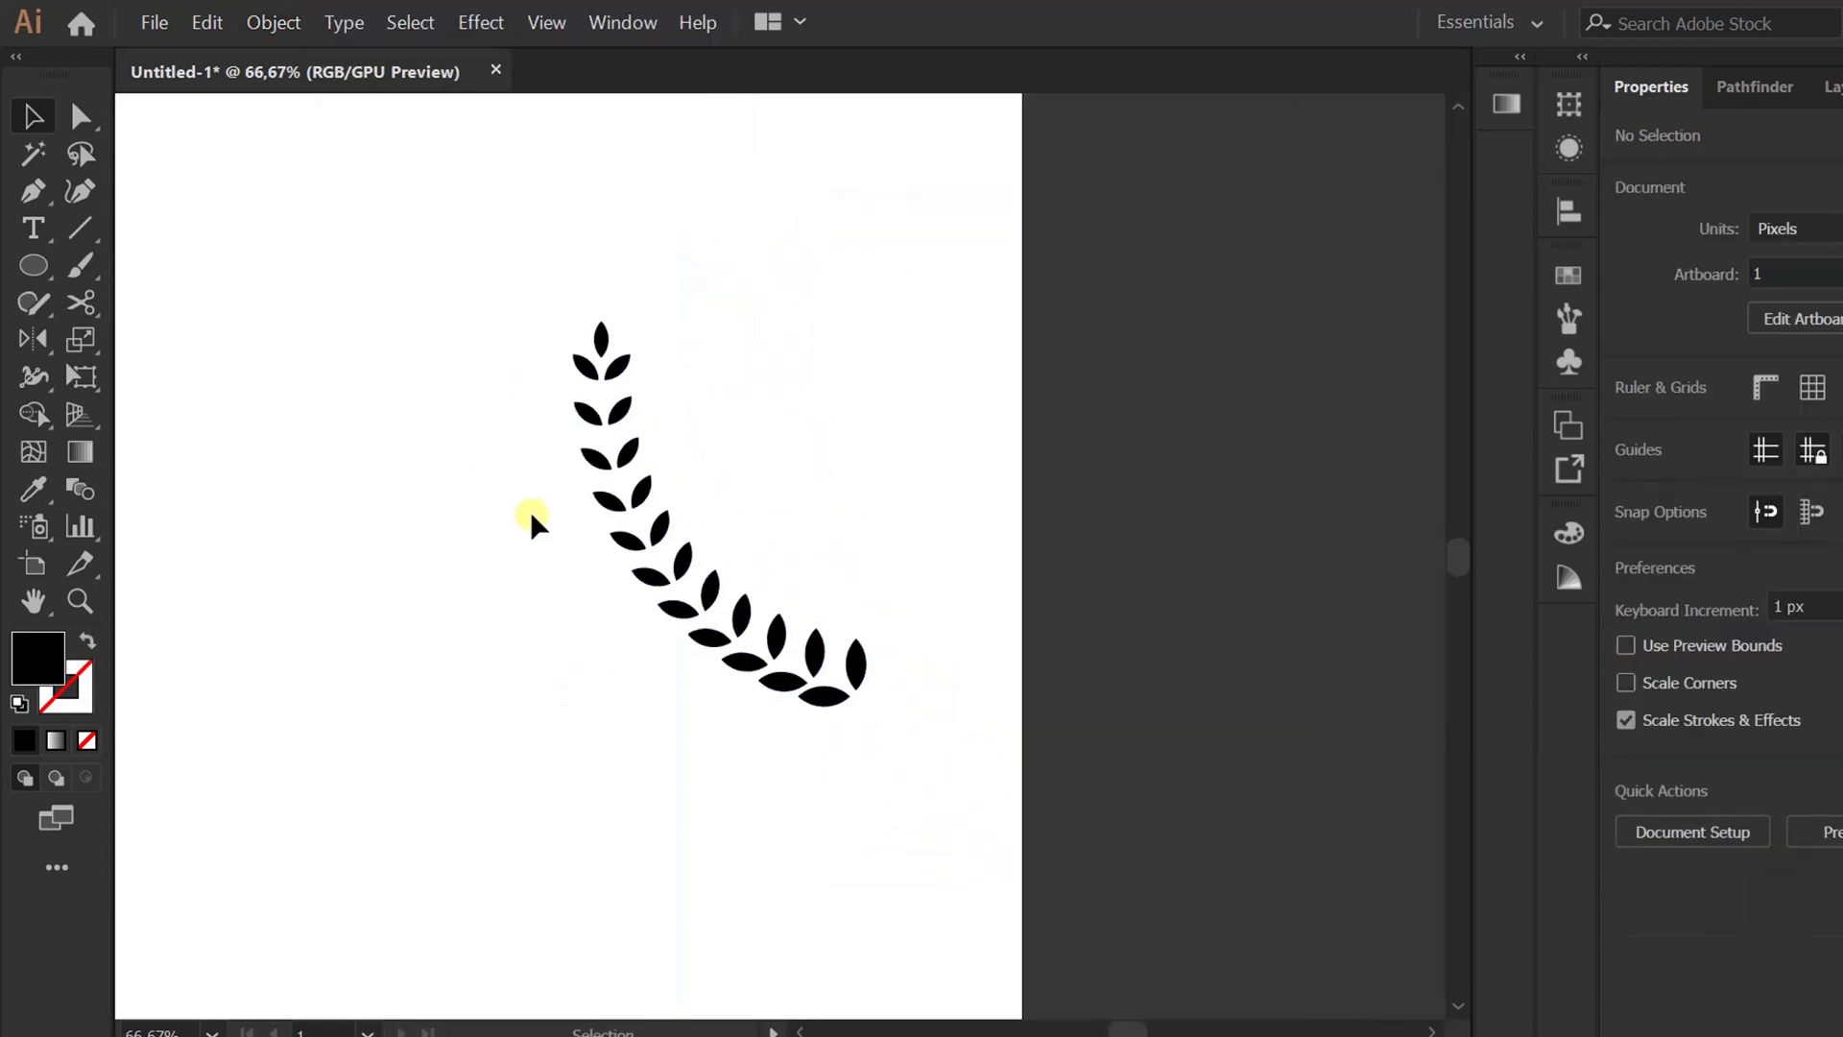
pyautogui.hotkey('ctrl', '1')
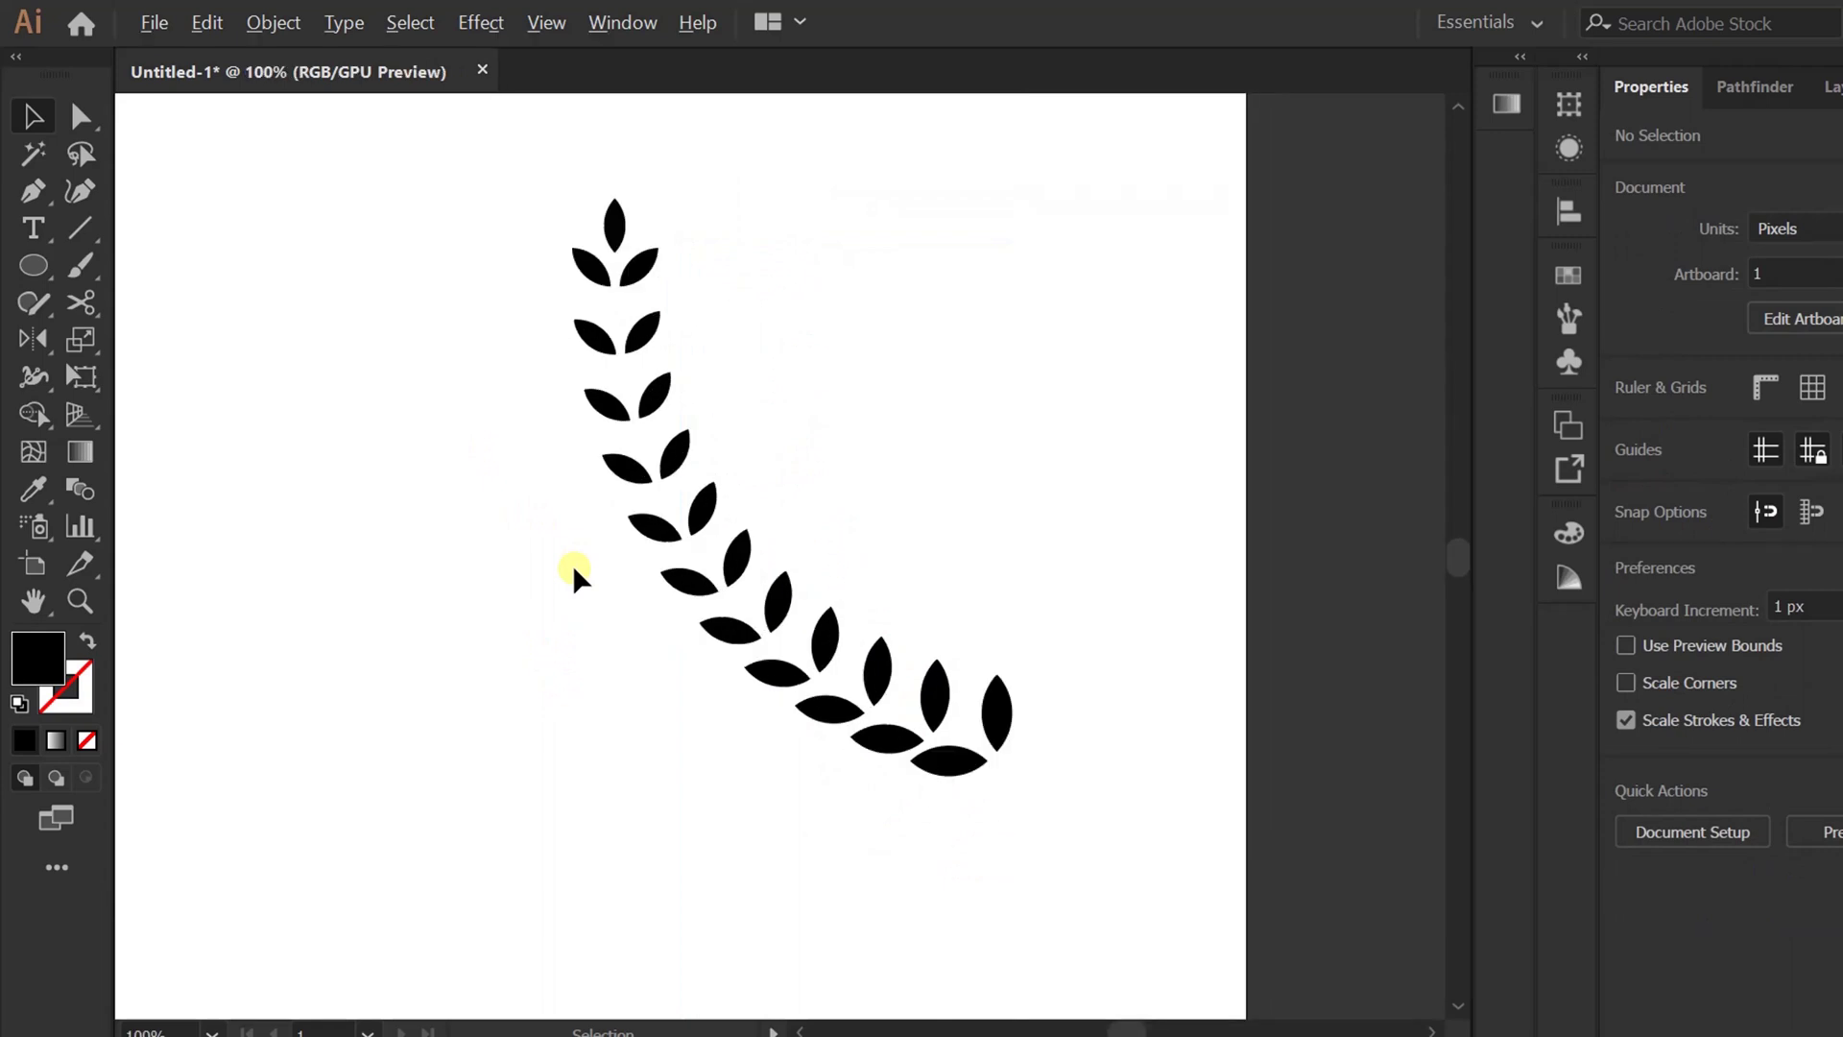
pyautogui.click(566, 571)
pyautogui.moveTo(926, 501); pyautogui.dragTo(589, 715)
pyautogui.moveTo(767, 193); pyautogui.dragTo(440, 568)
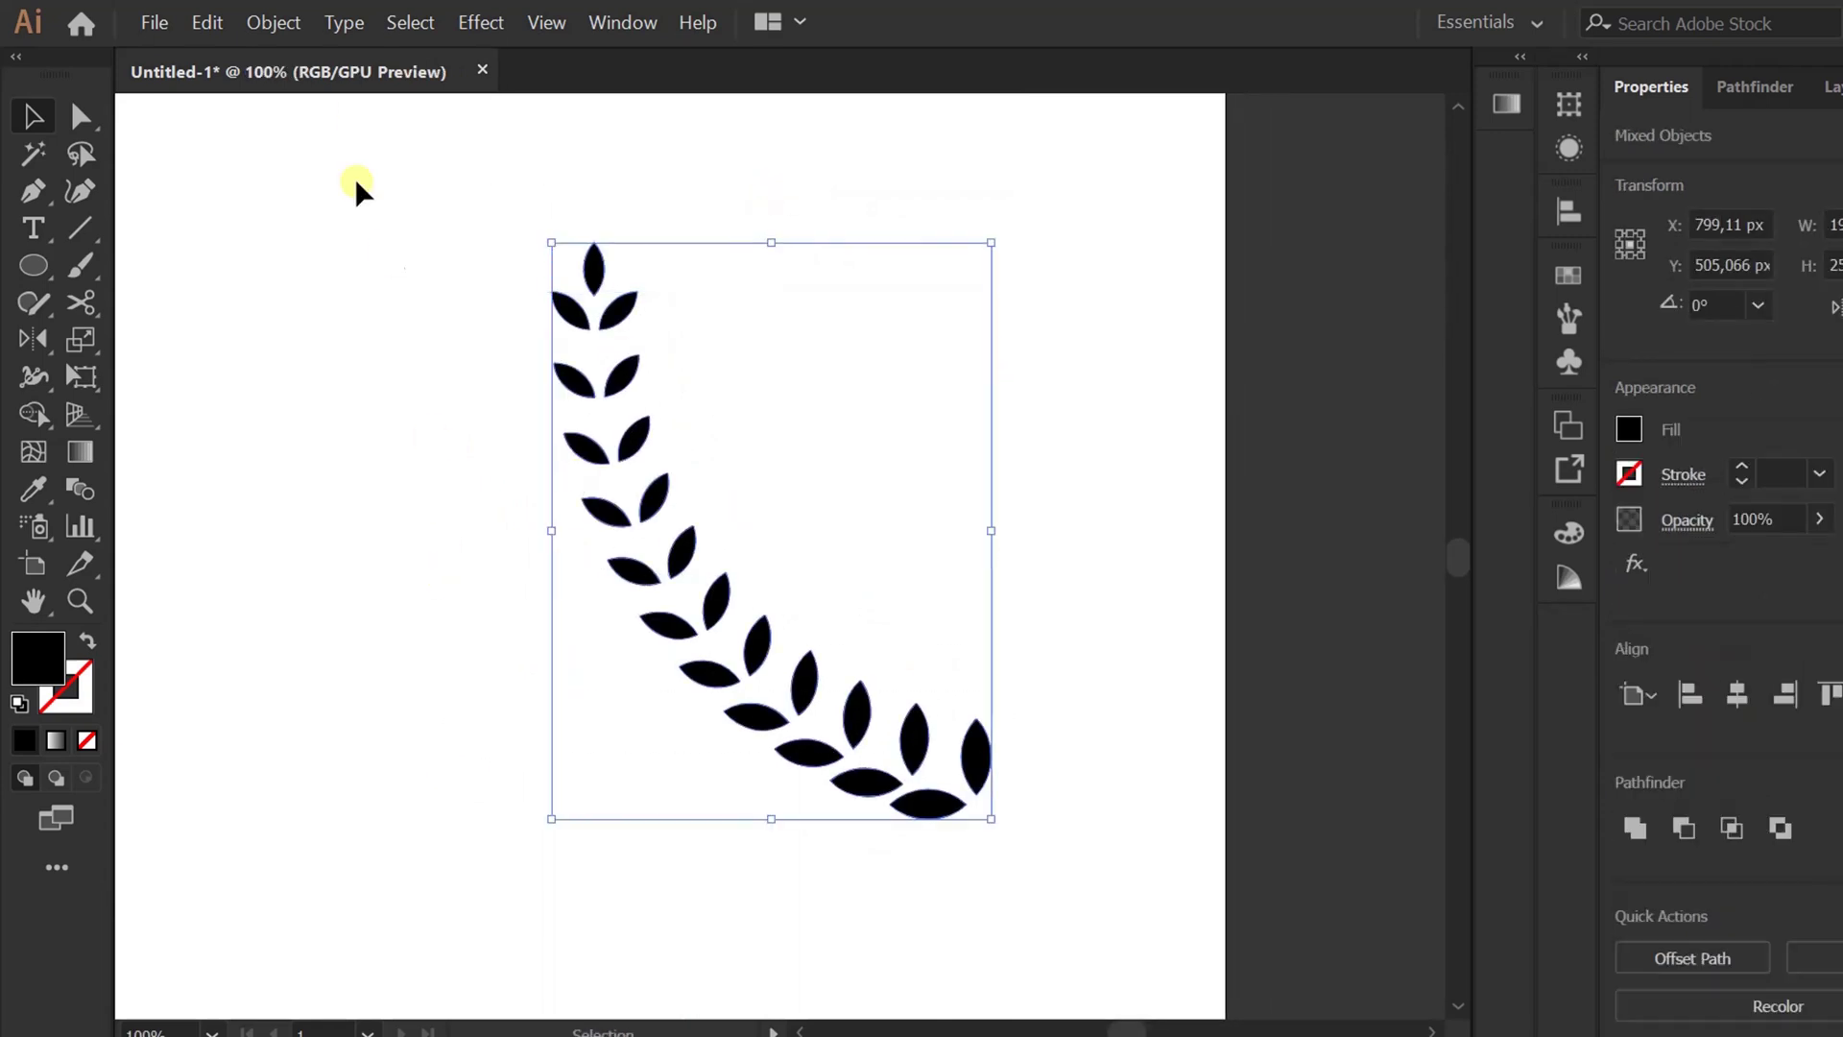
pyautogui.click(273, 21)
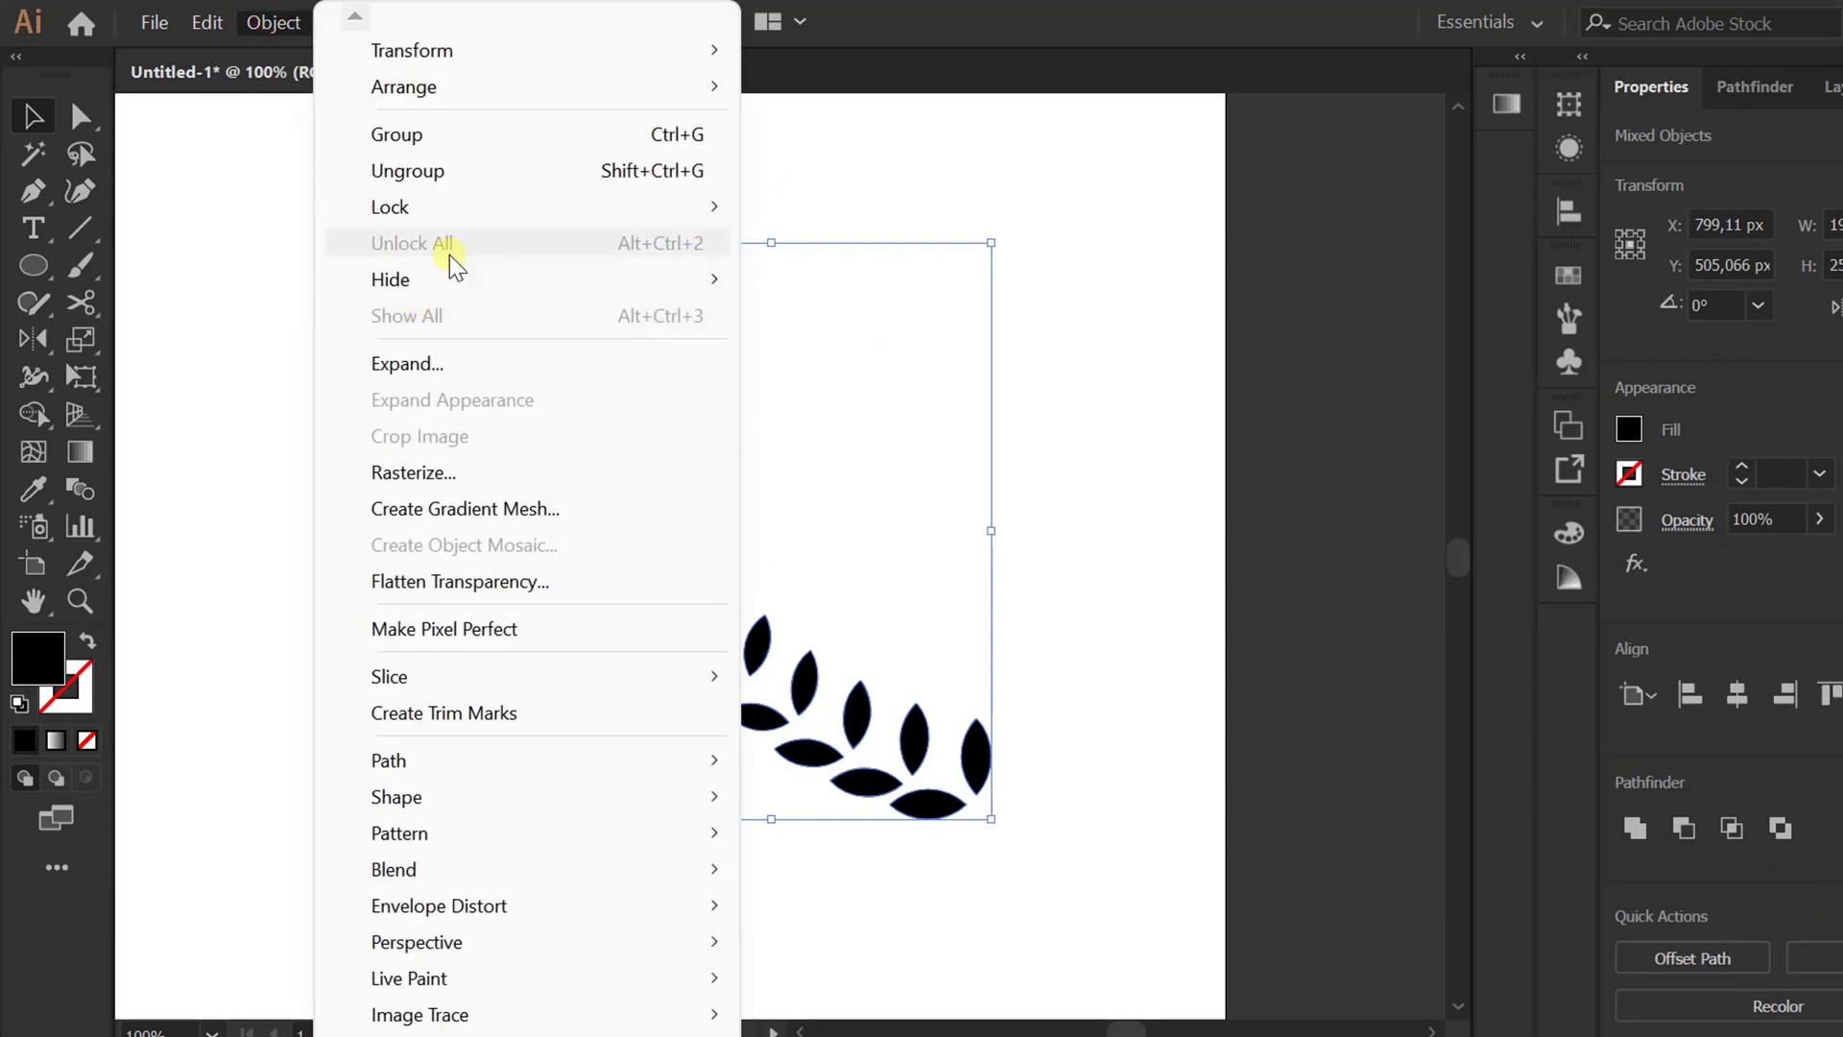
pyautogui.moveTo(669, 194)
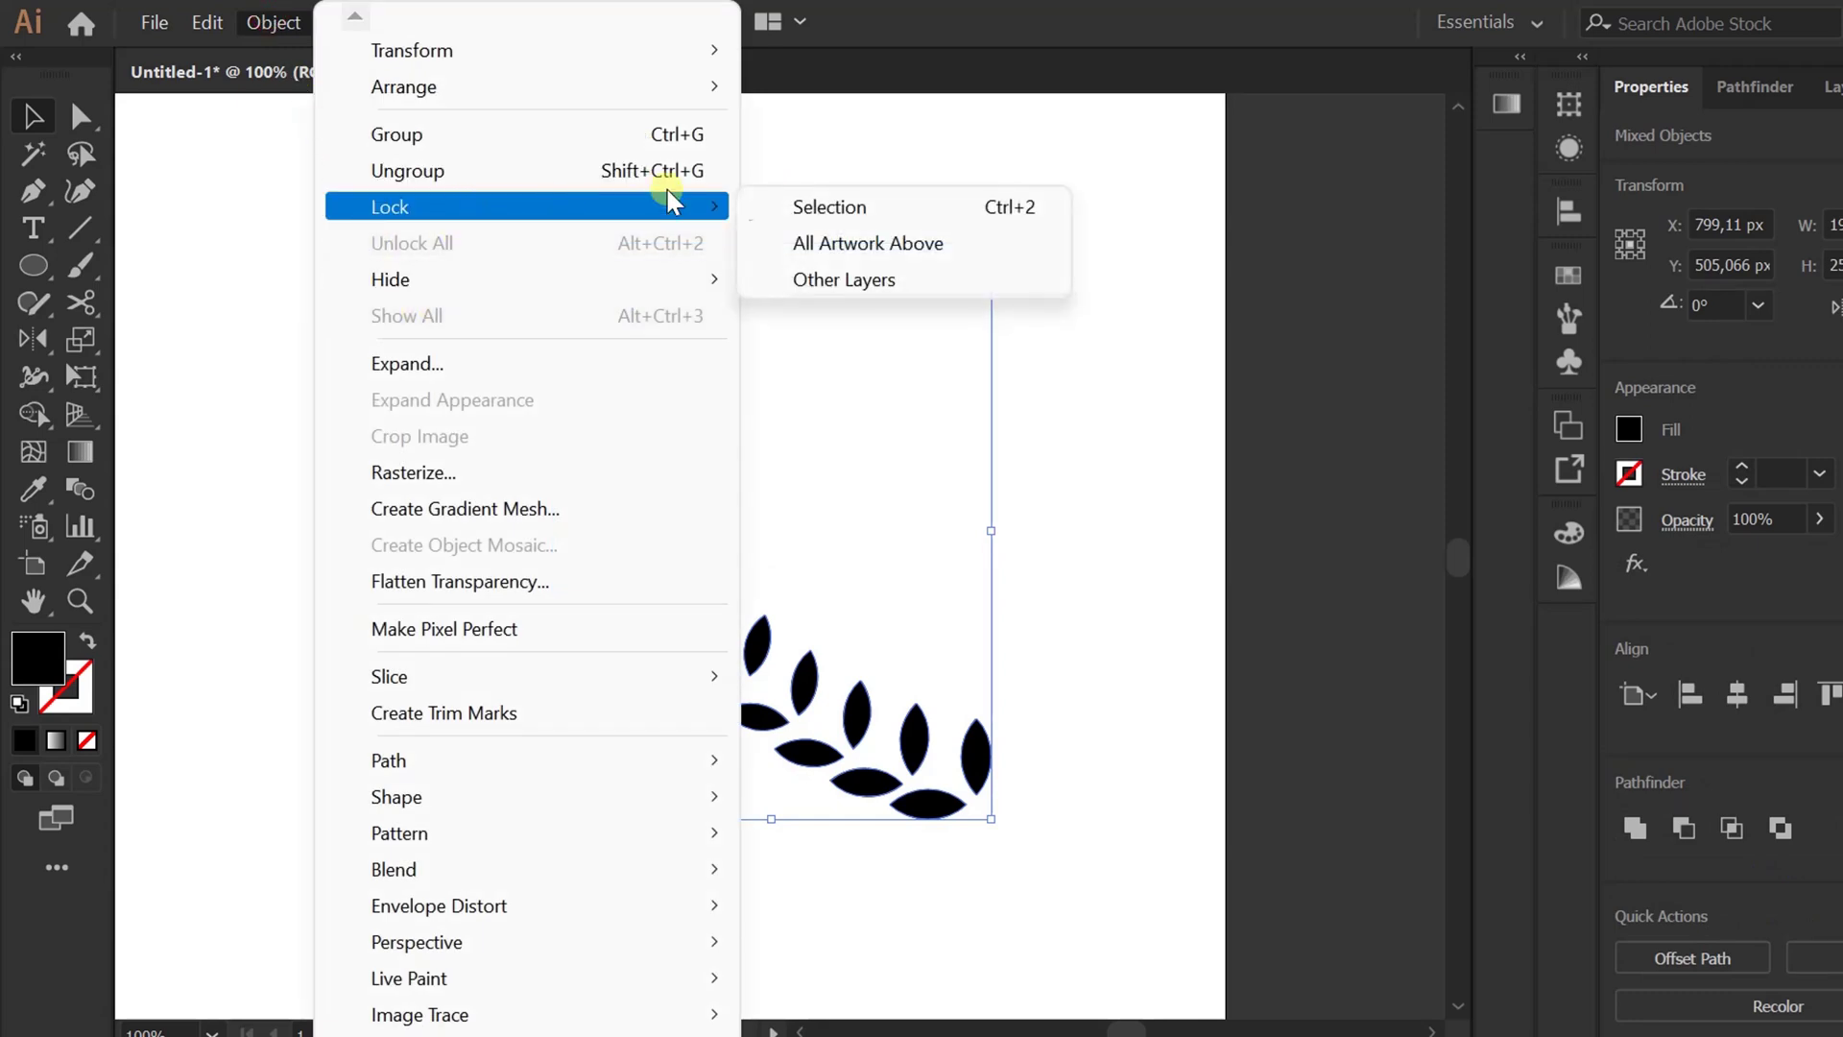
pyautogui.click(824, 210)
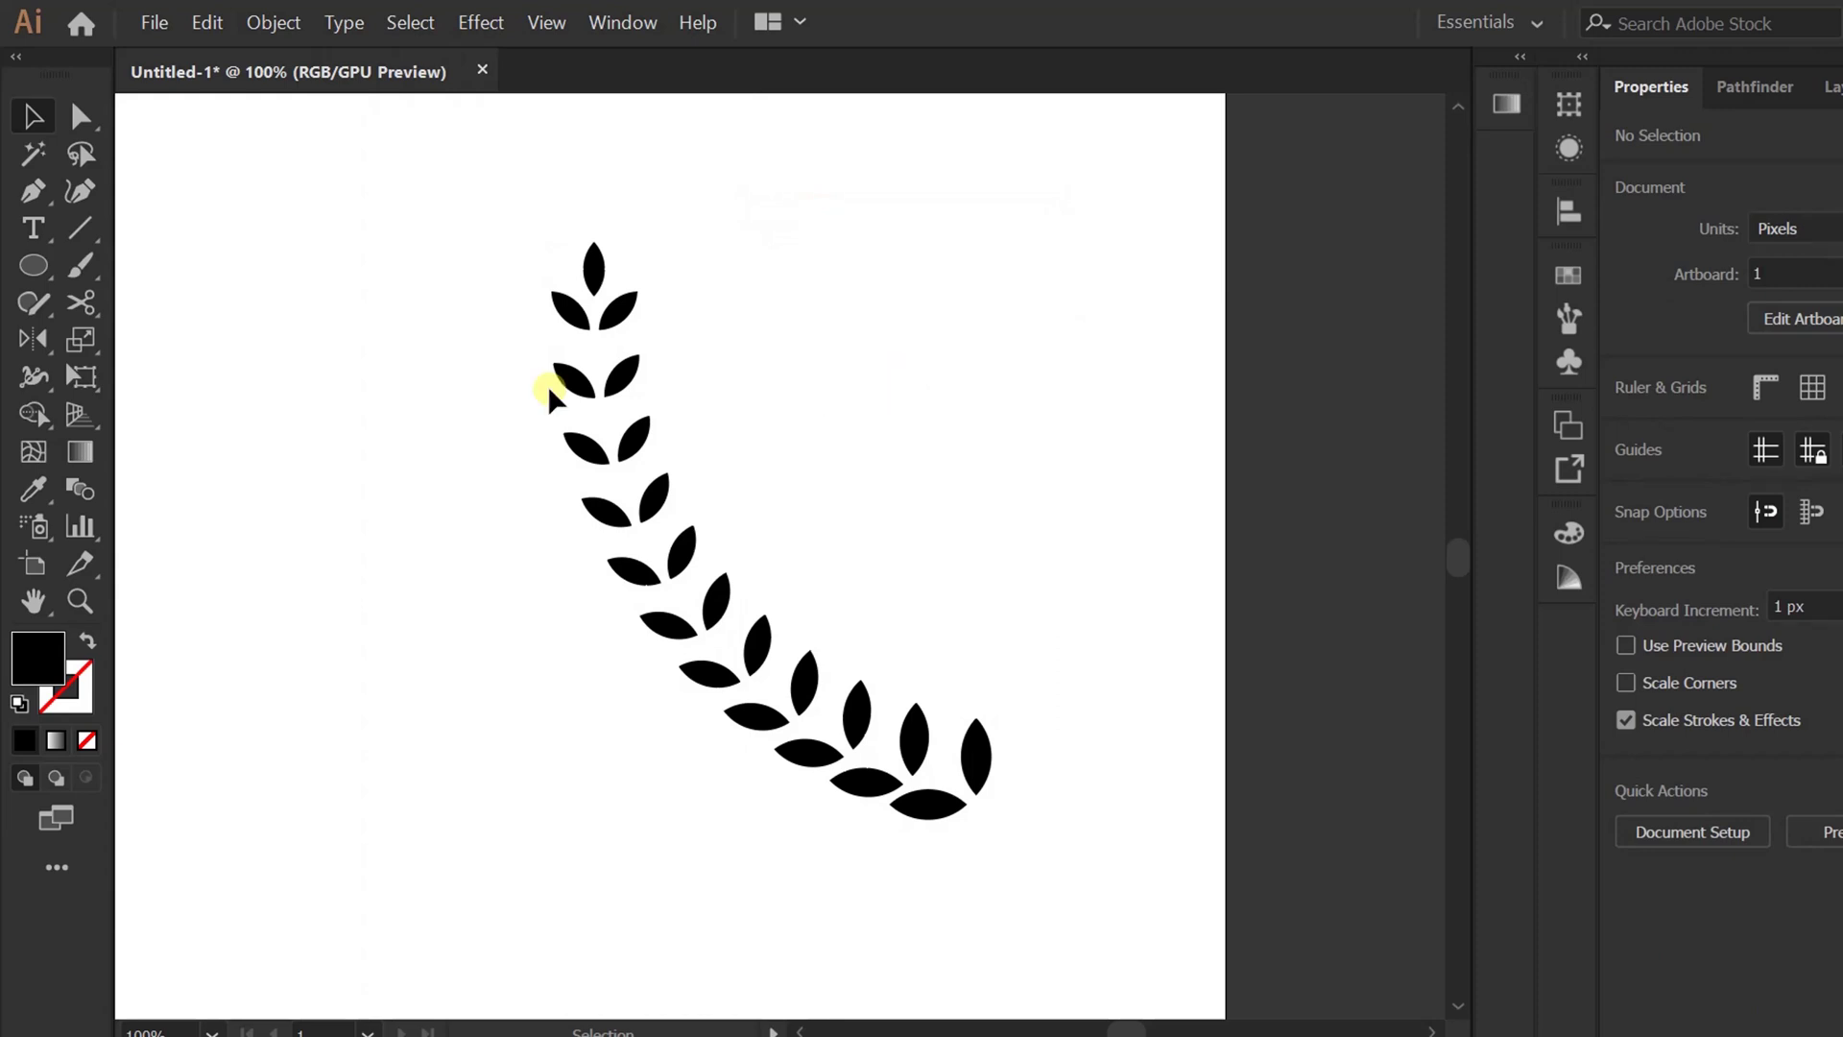
# - Start a Curvature-tool stem between the top leaves, placing points down along the arc
pyautogui.scroll(4, 547, 386)
pyautogui.click(80, 190)
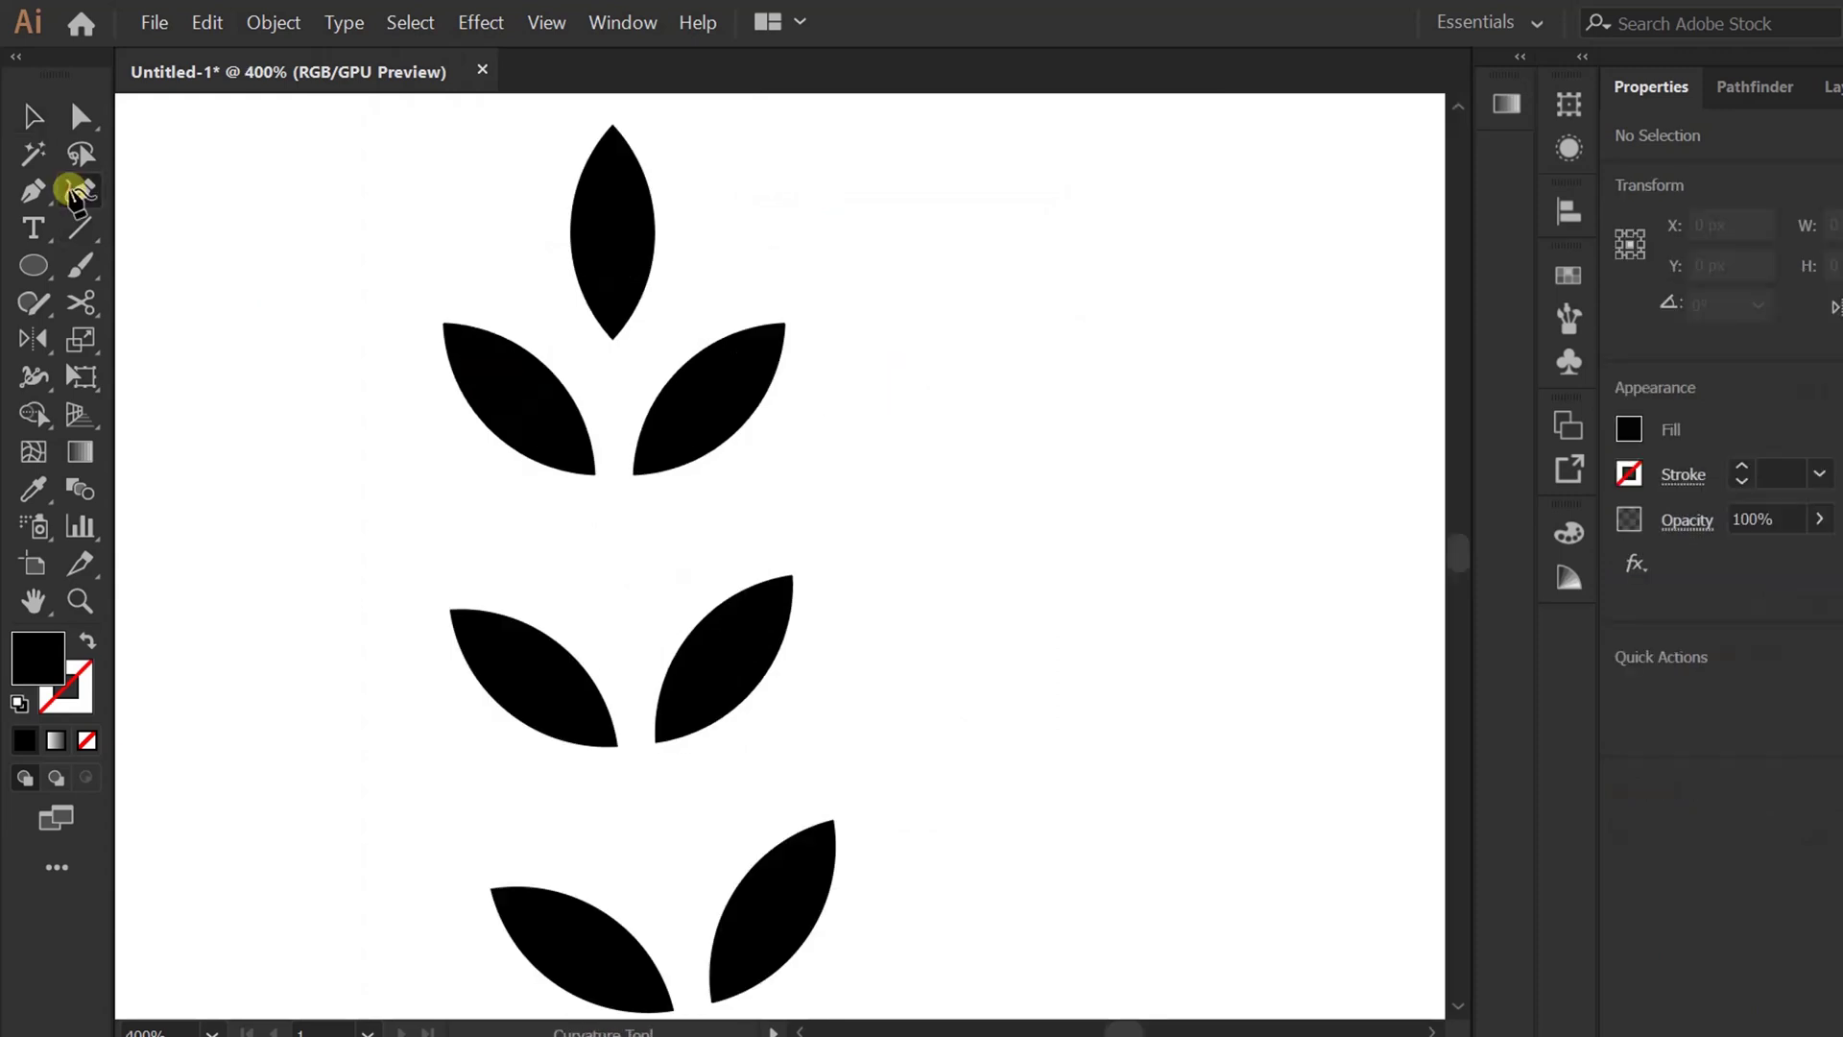
pyautogui.click(610, 365)
pyautogui.click(640, 771)
pyautogui.moveTo(807, 823); pyautogui.dragTo(859, 231)
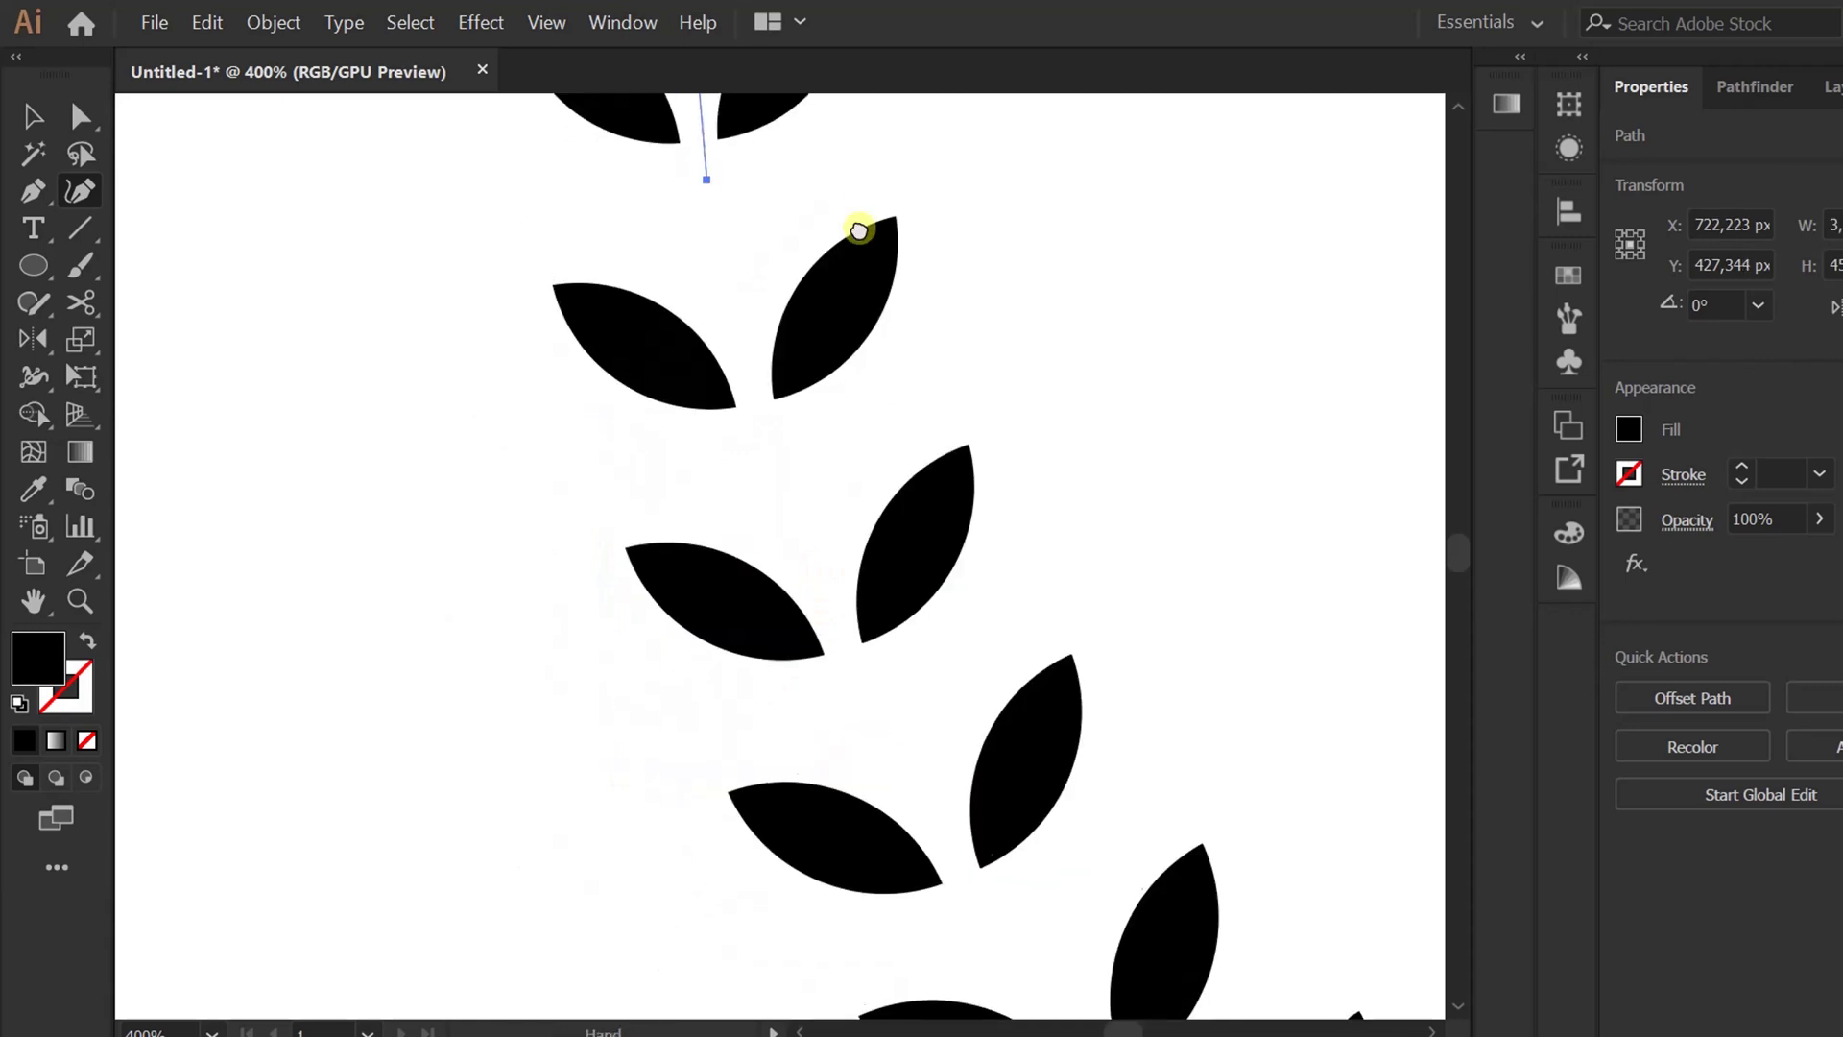
pyautogui.click(858, 695)
pyautogui.moveTo(1001, 906); pyautogui.dragTo(782, 323)
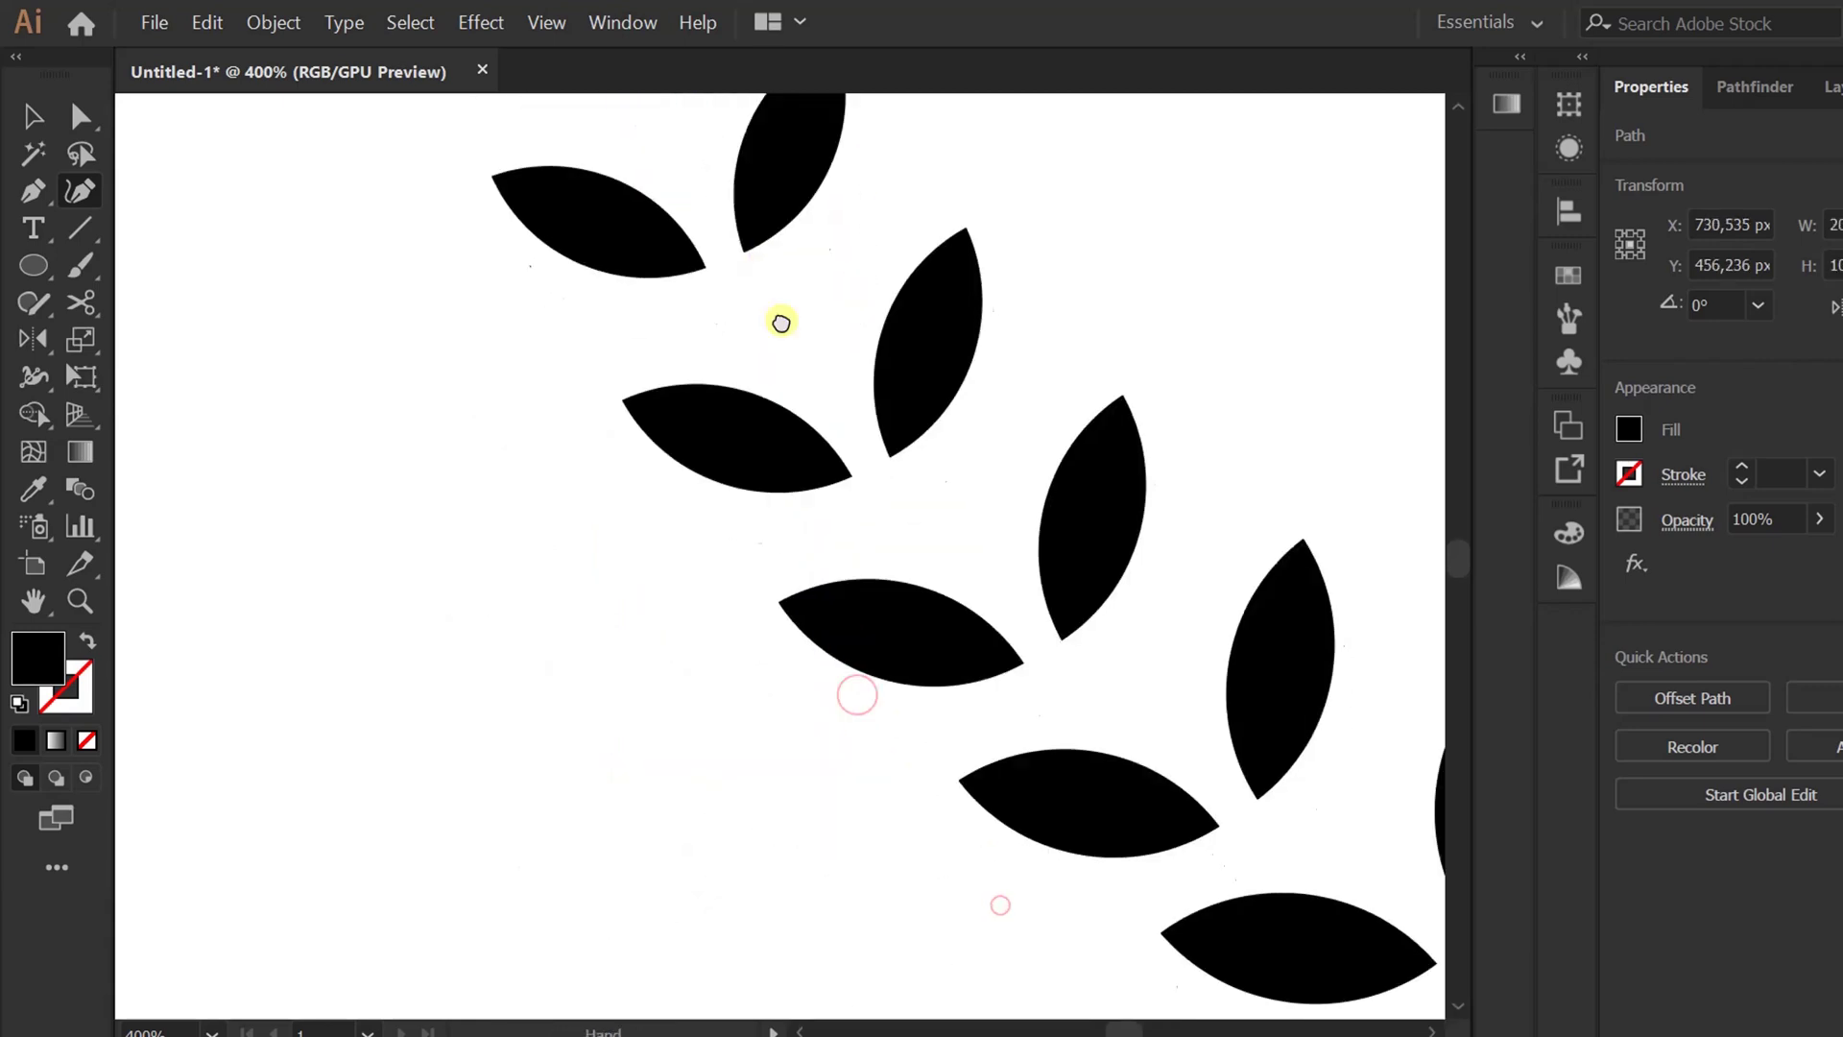
pyautogui.click(1056, 669)
# - Extend the stem past the last leaf pair and set its fill to None
pyautogui.moveTo(1197, 761); pyautogui.dragTo(667, 395)
pyautogui.click(1154, 681)
pyautogui.moveTo(1235, 708); pyautogui.dragTo(553, 481)
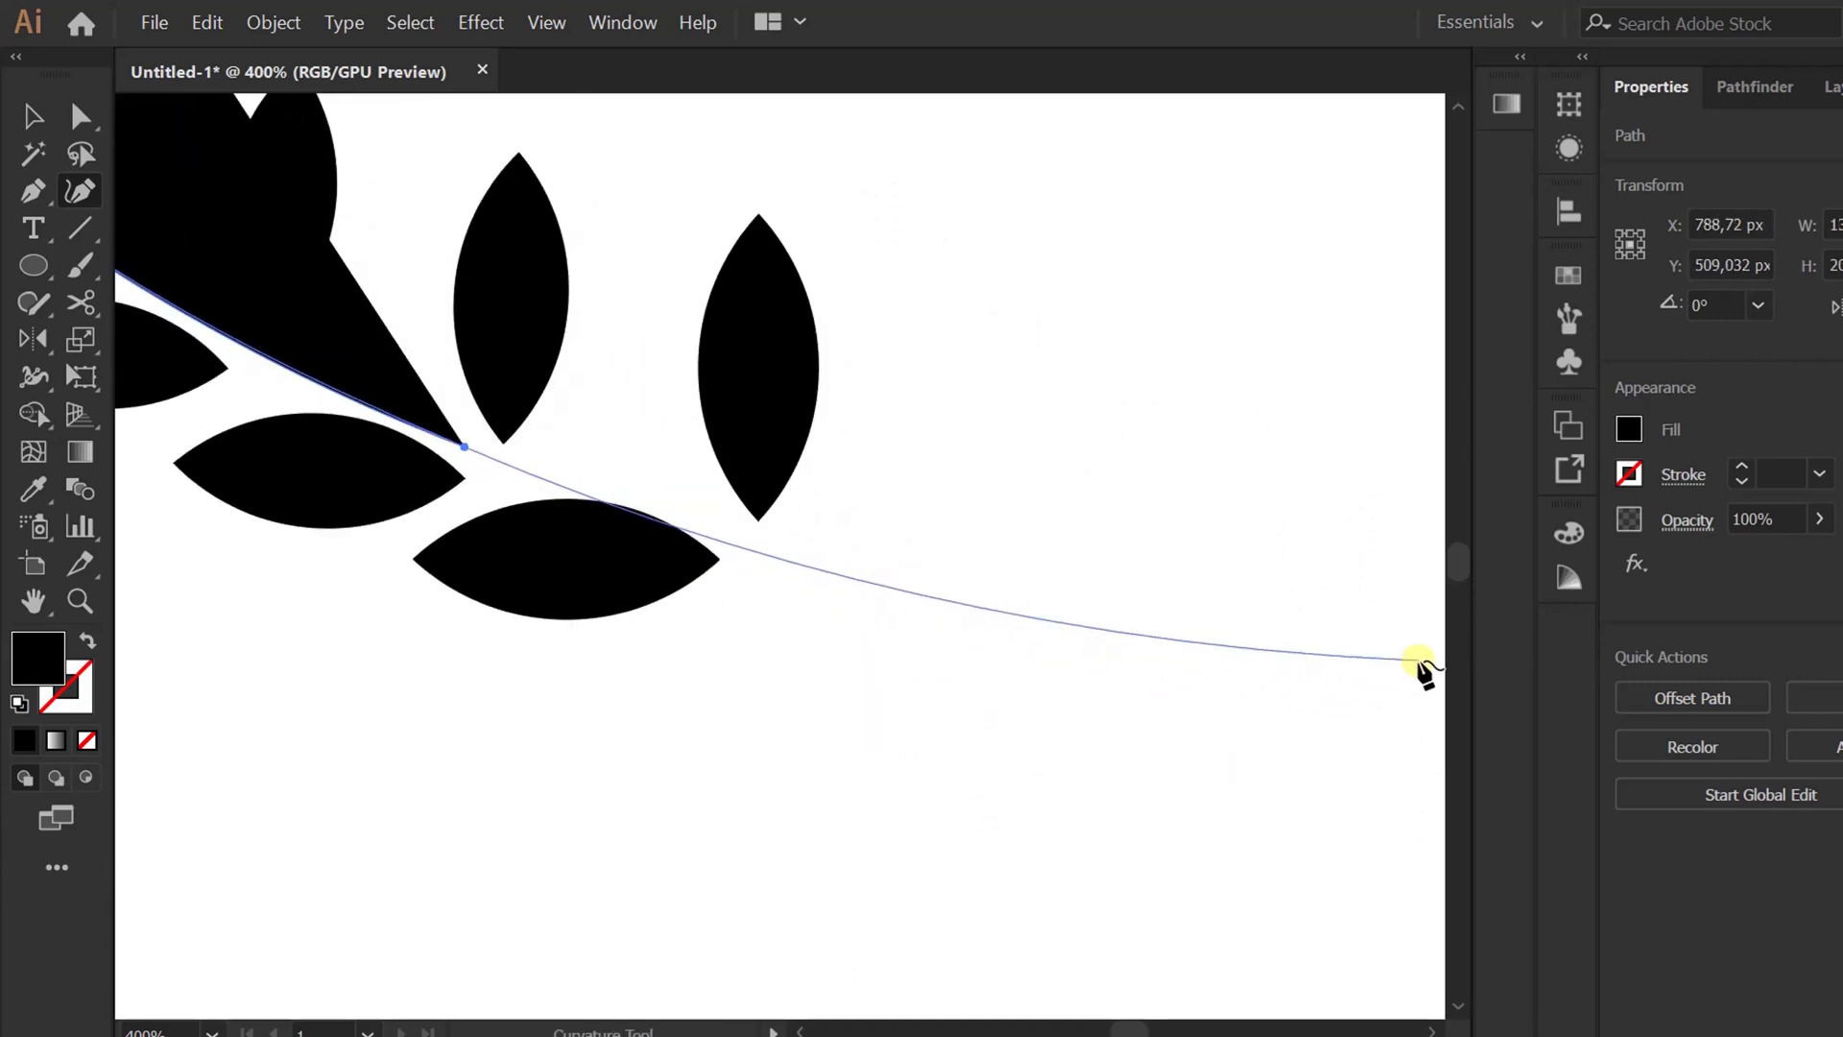
pyautogui.moveTo(1366, 671); pyautogui.dragTo(999, 630)
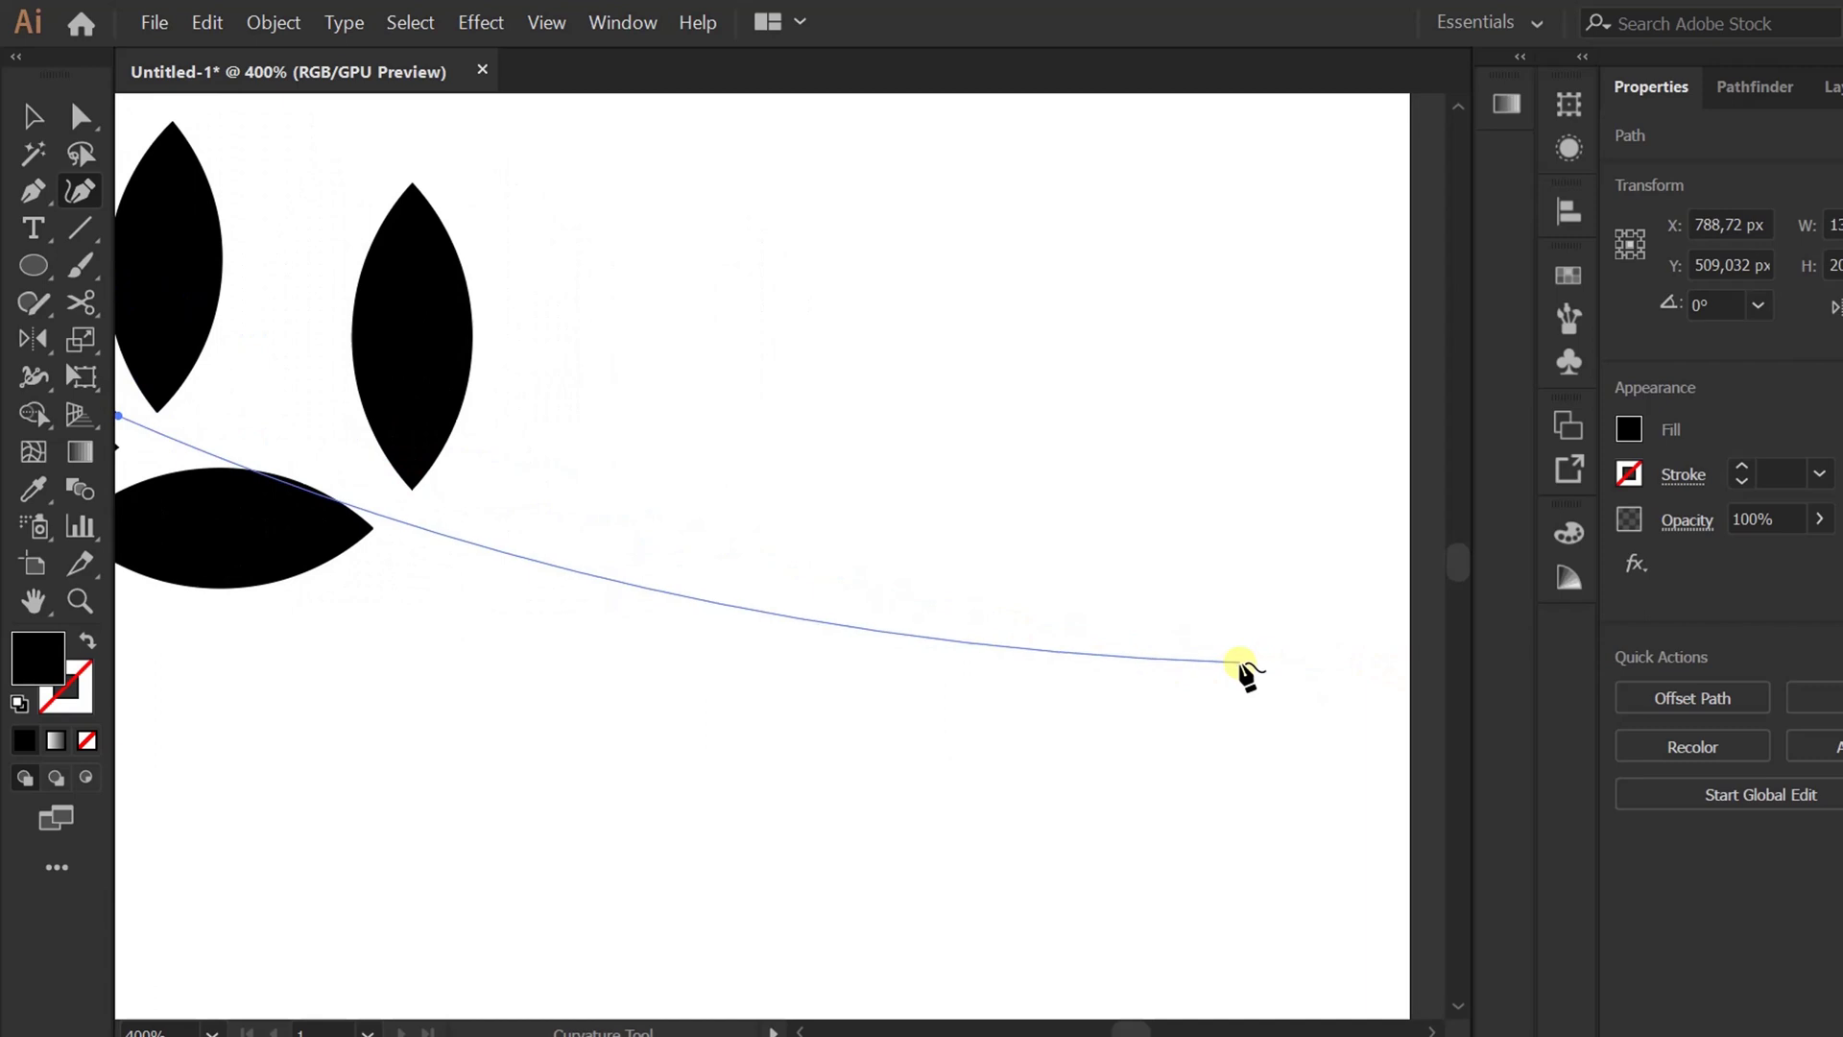
pyautogui.click(1236, 662)
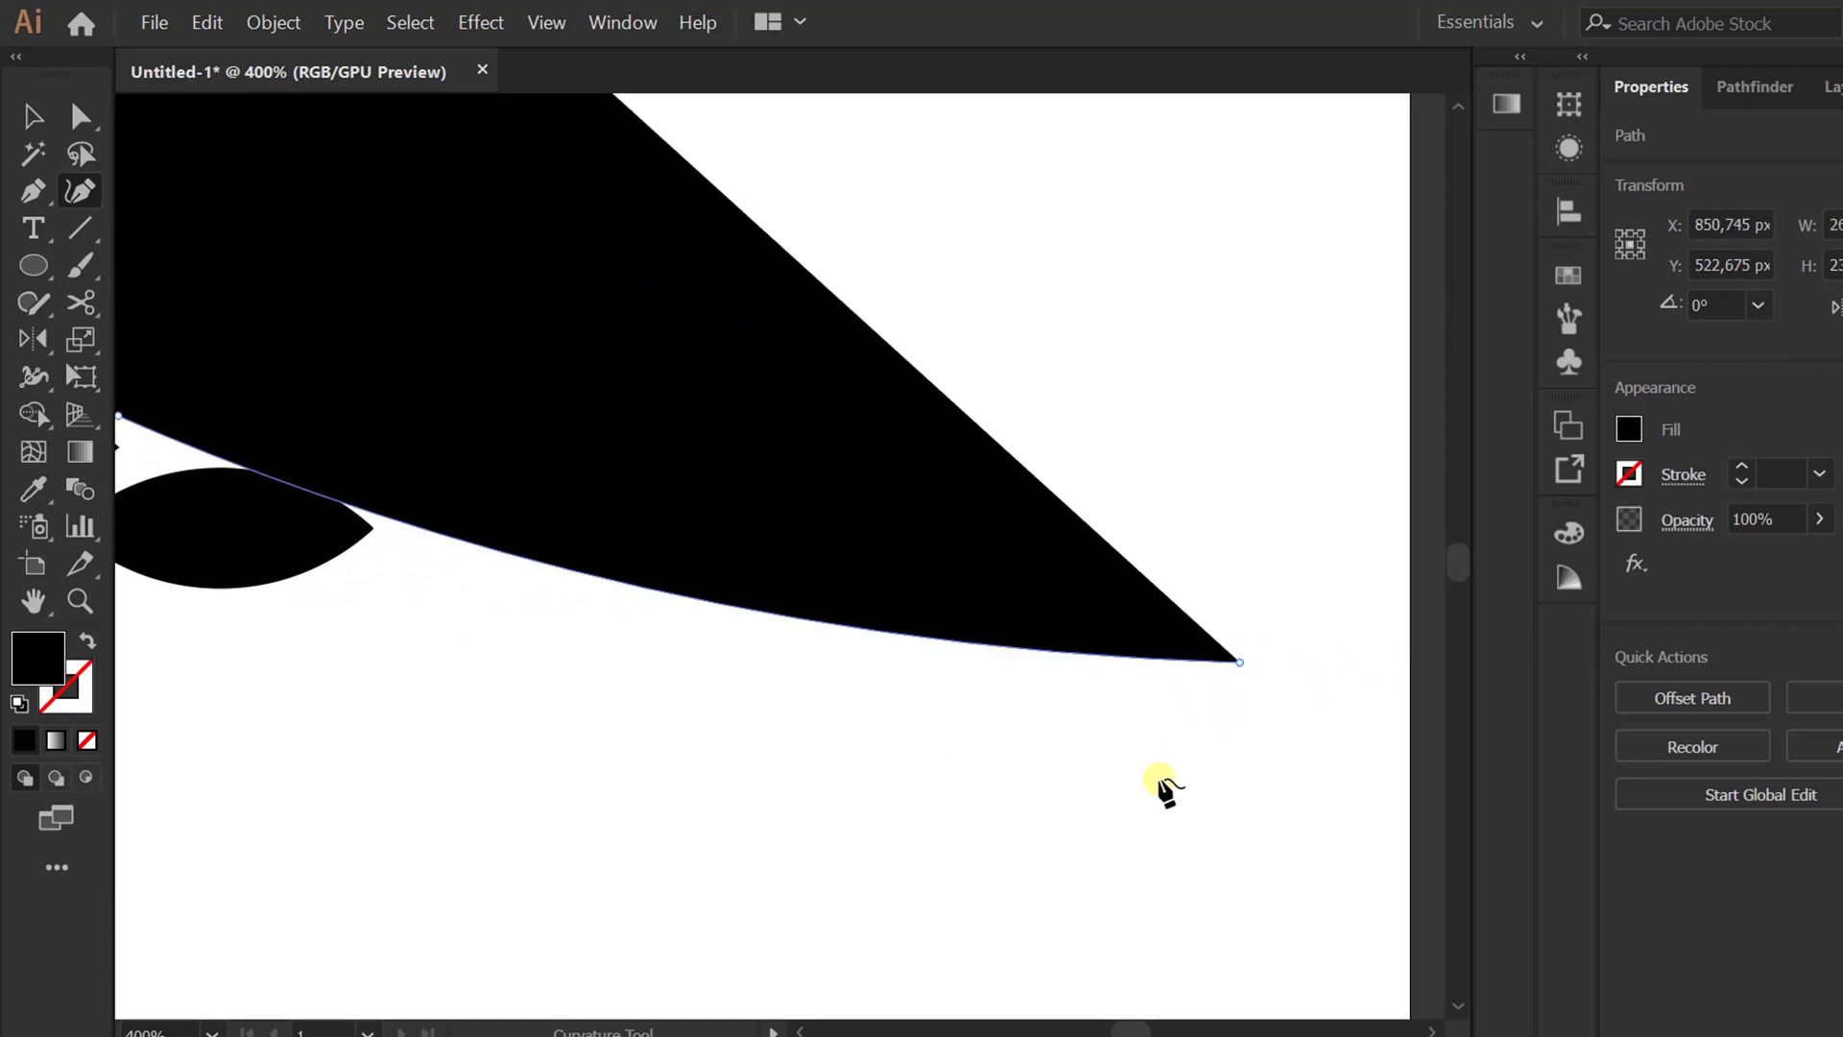
pyautogui.press('/')
pyautogui.hotkey('ctrl', '-')
pyautogui.hotkey('ctrl', '-')
pyautogui.hotkey('ctrl', '-')
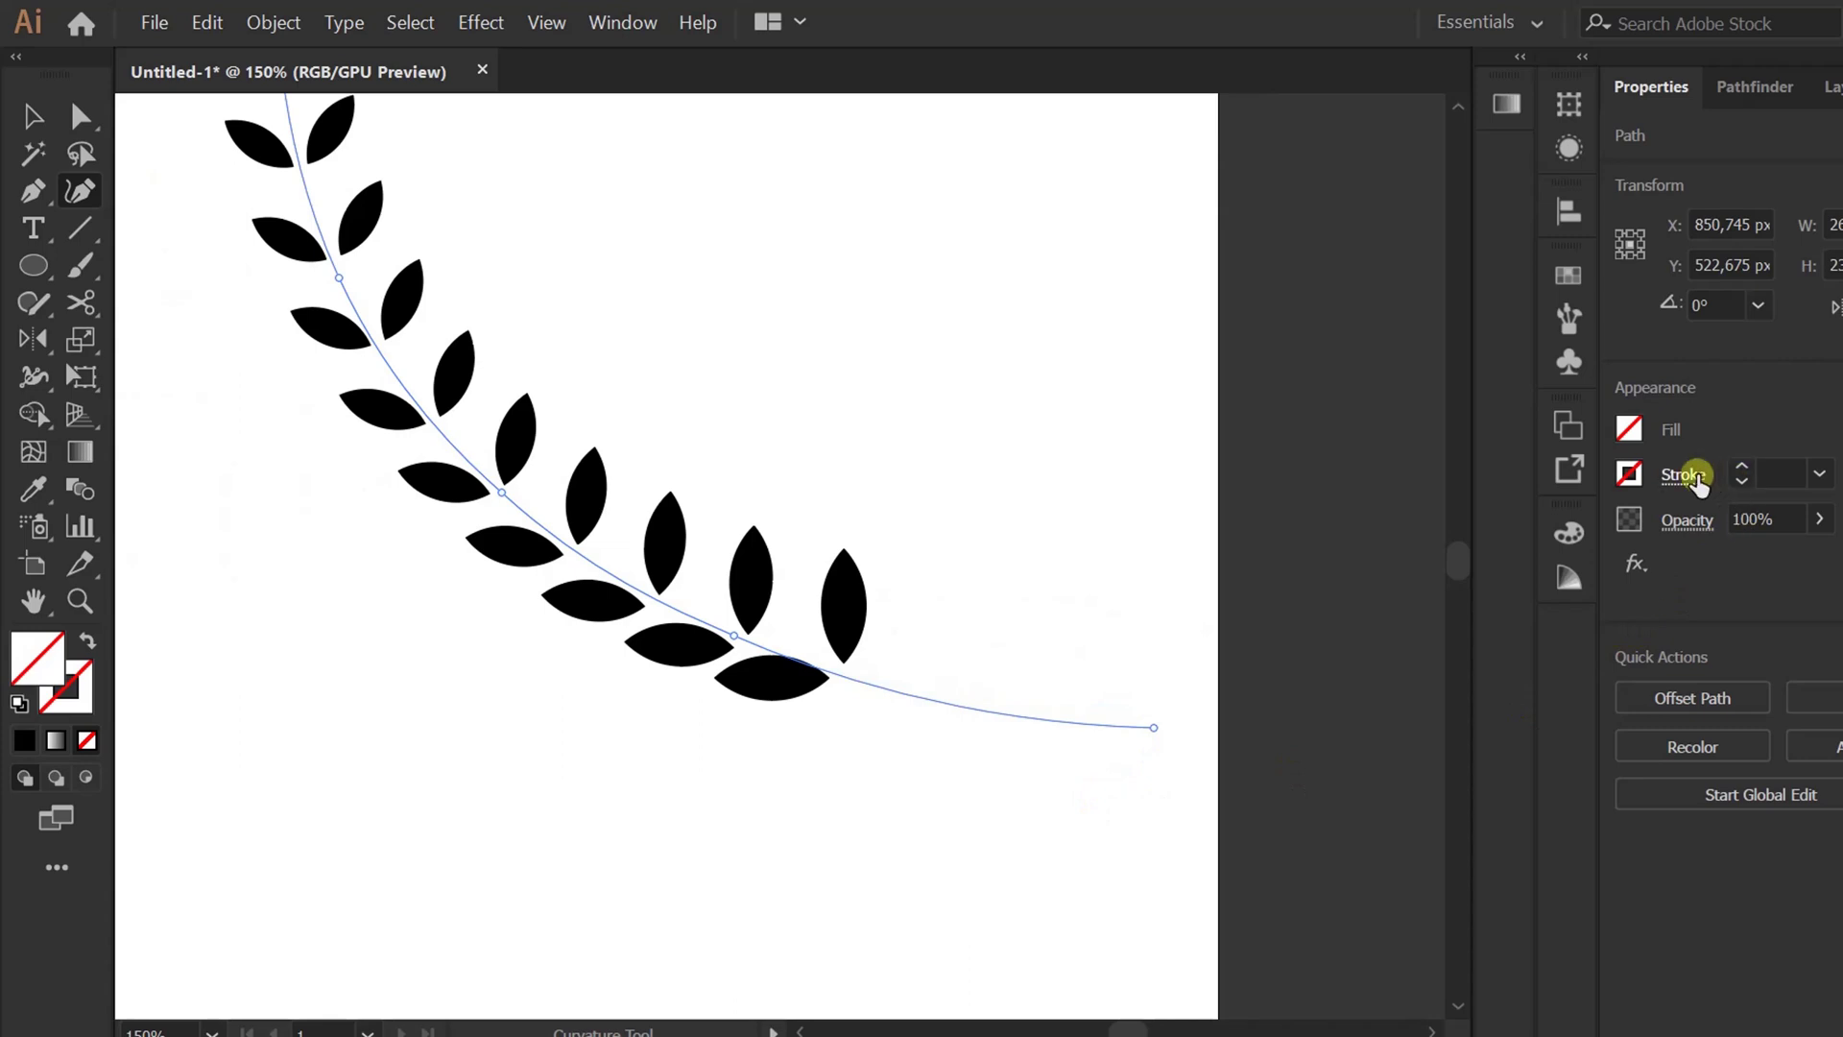
# - Make the stem's stroke black
pyautogui.click(1624, 476)
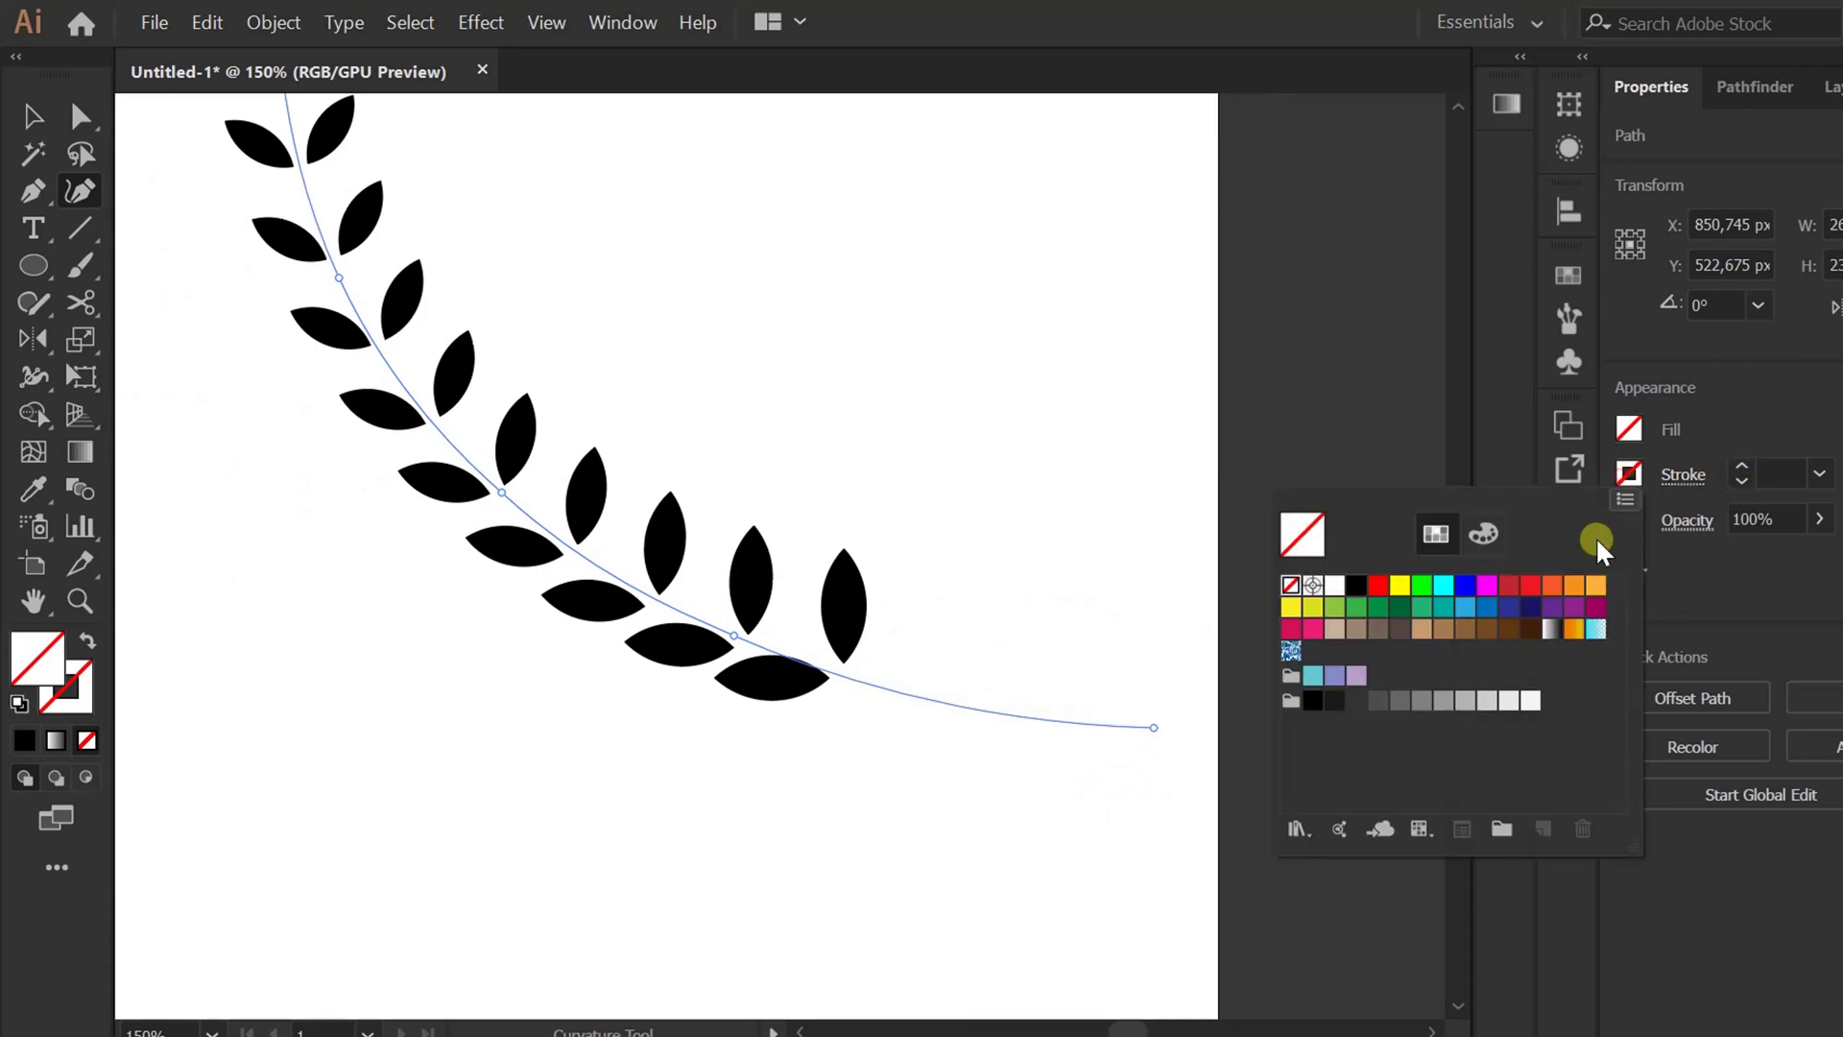
pyautogui.click(1365, 587)
pyautogui.scroll(3, 1169, 410)
pyautogui.hscroll(-3, 1168, 411)
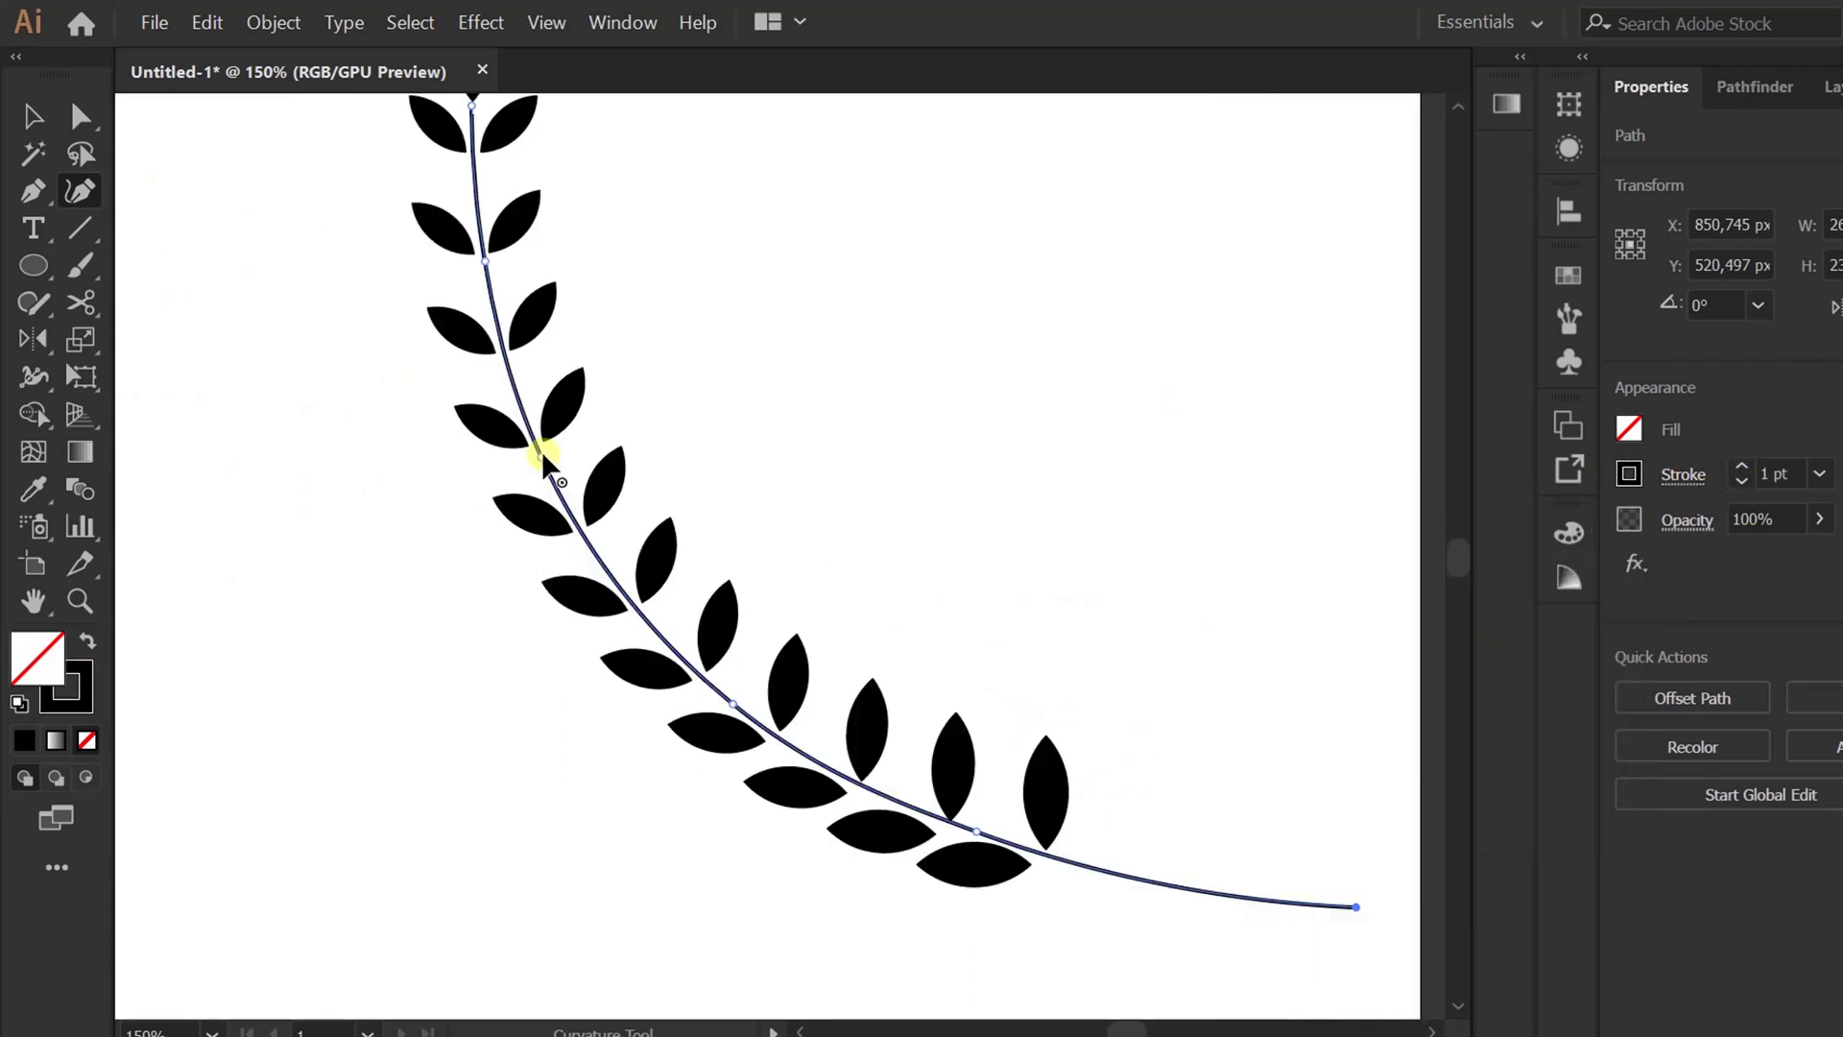
pyautogui.press('v')
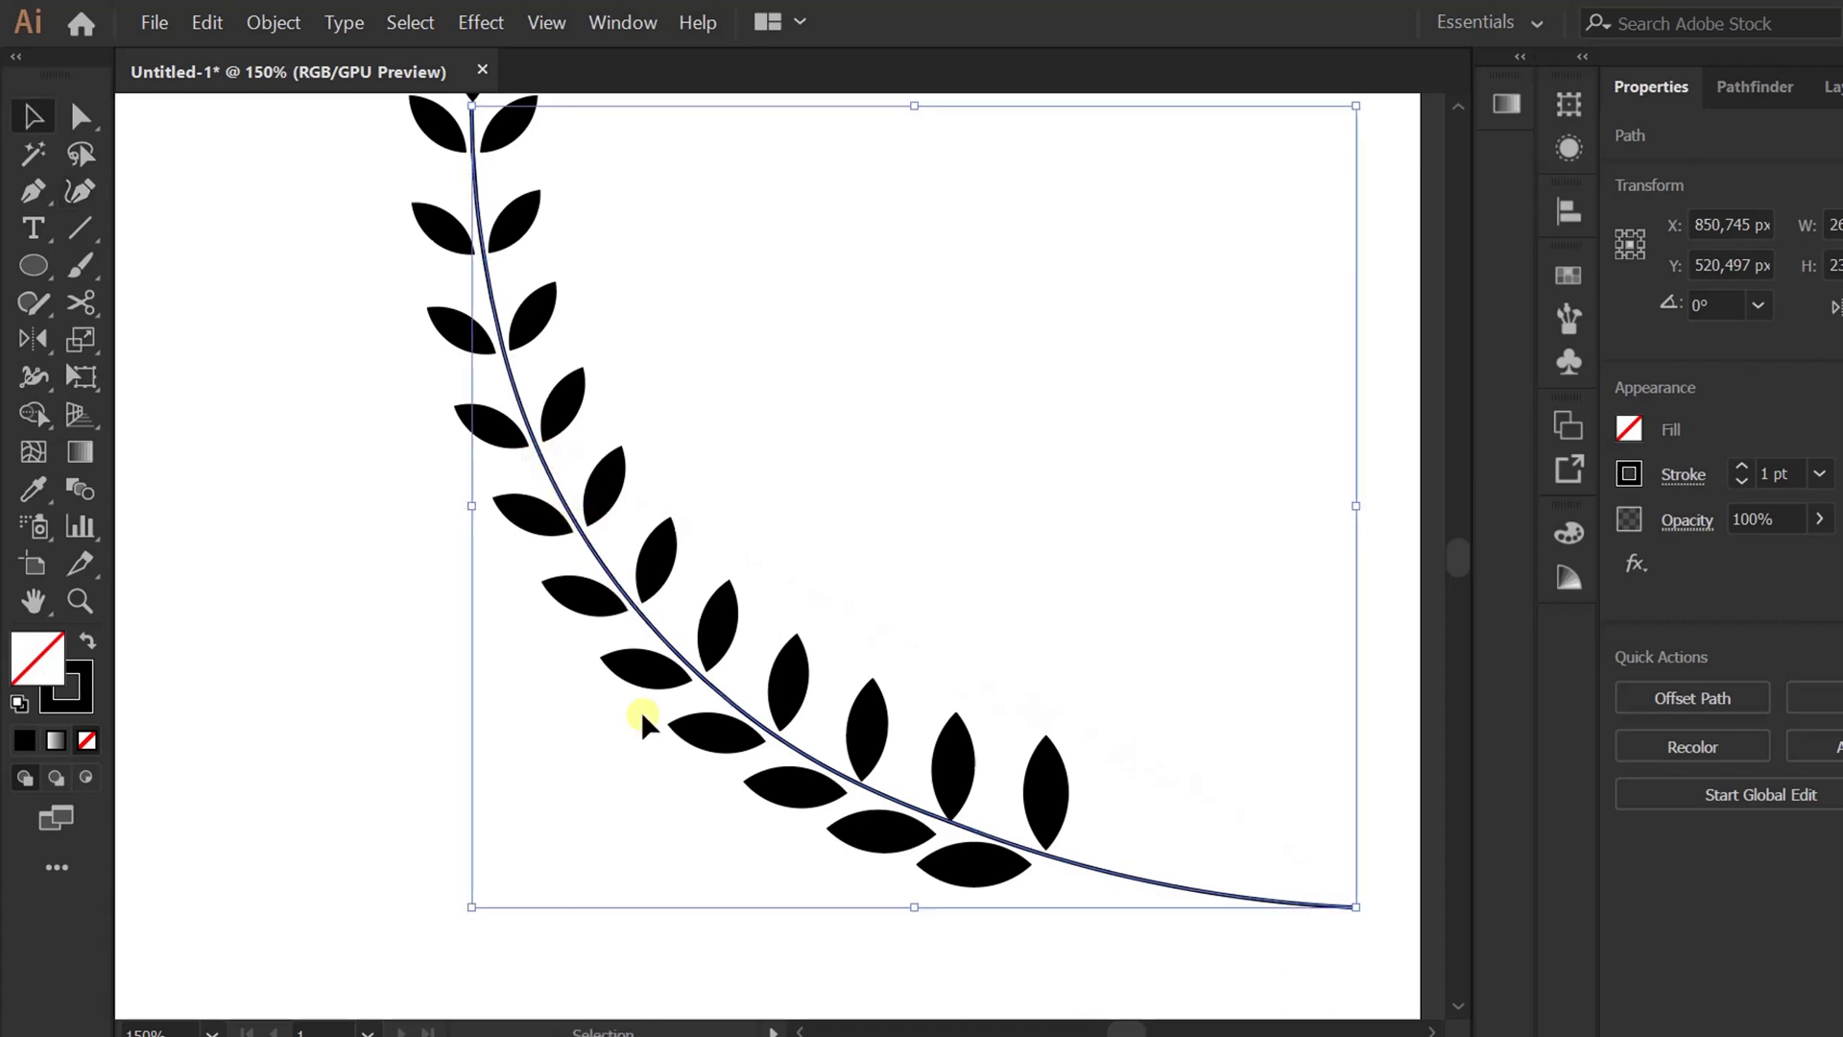
# - Widen the stem's lower end with the Width tool to about 7.8 pt, tapering toward the top
pyautogui.click(32, 380)
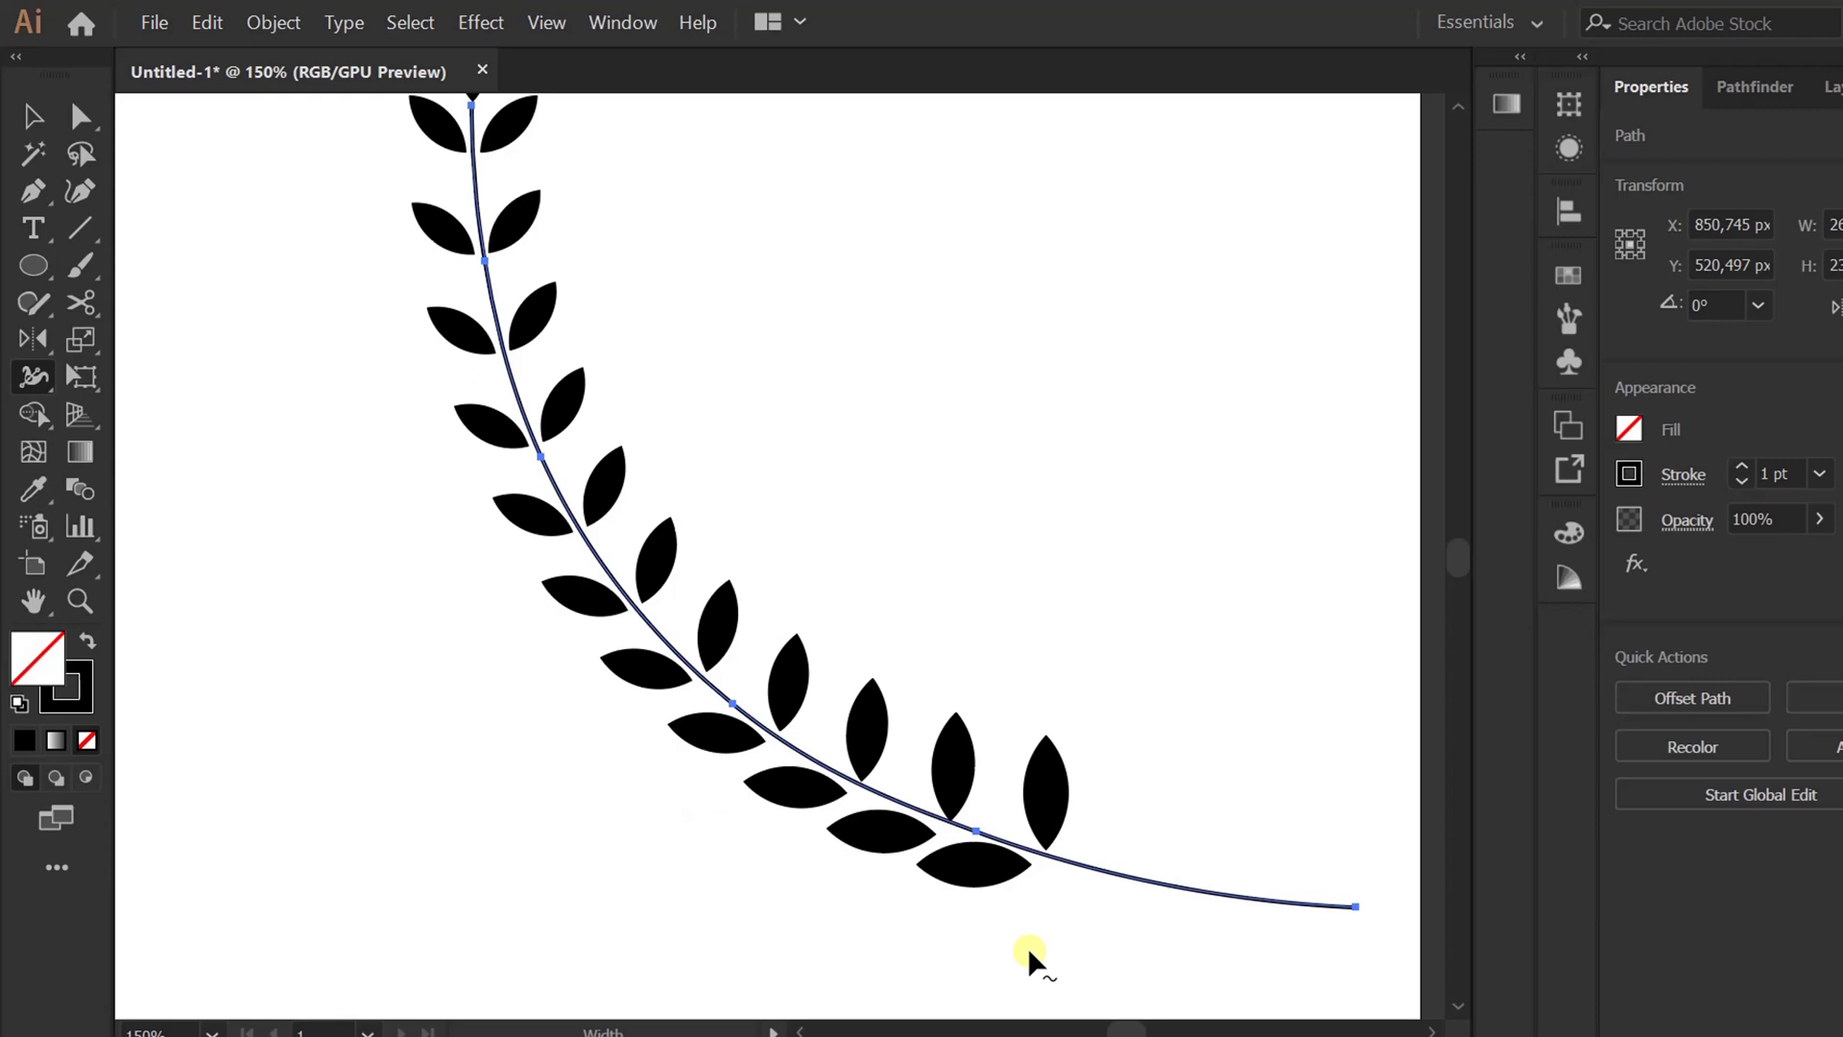
pyautogui.scroll(5, 1421, 960)
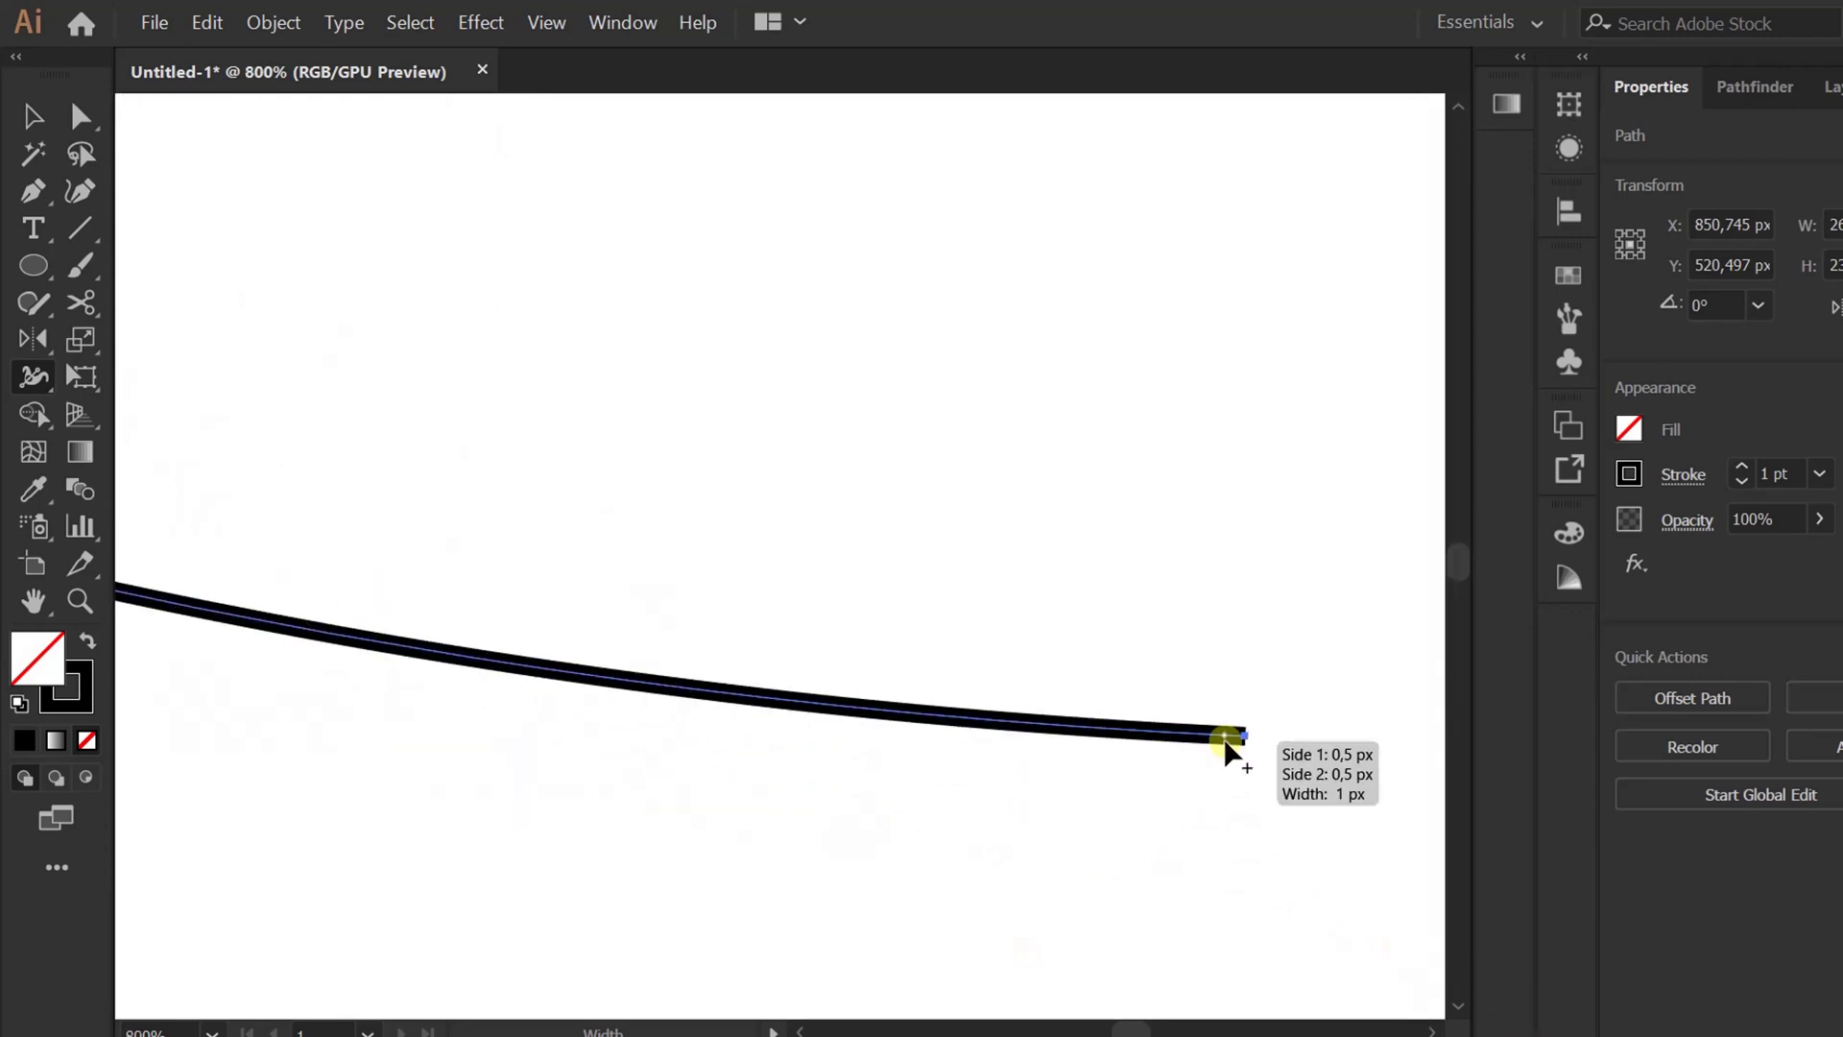
pyautogui.scroll(3, 1257, 747)
pyautogui.moveTo(1311, 770); pyautogui.dragTo(1313, 956)
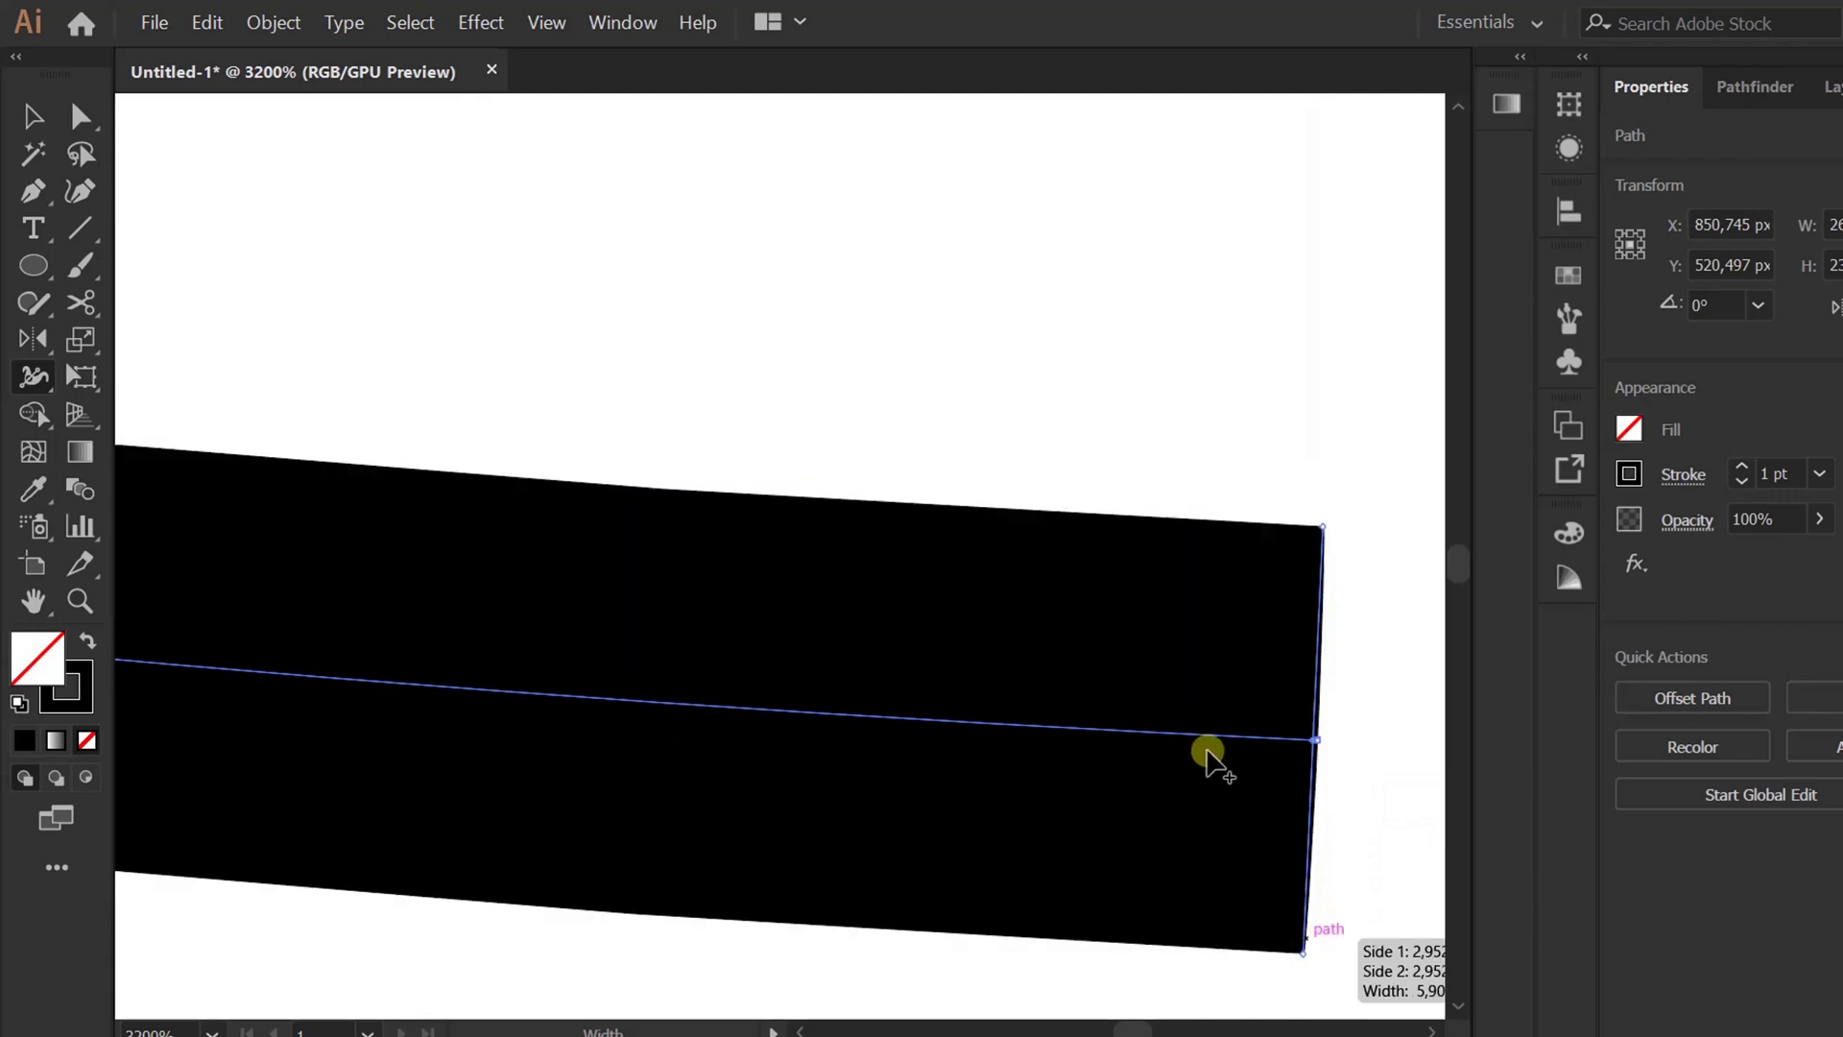
pyautogui.scroll(-3, 1207, 824)
pyautogui.scroll(-1, 1229, 830)
pyautogui.moveTo(1242, 814); pyautogui.dragTo(1241, 806)
pyautogui.scroll(-7, 1167, 895)
pyautogui.scroll(1, 884, 567)
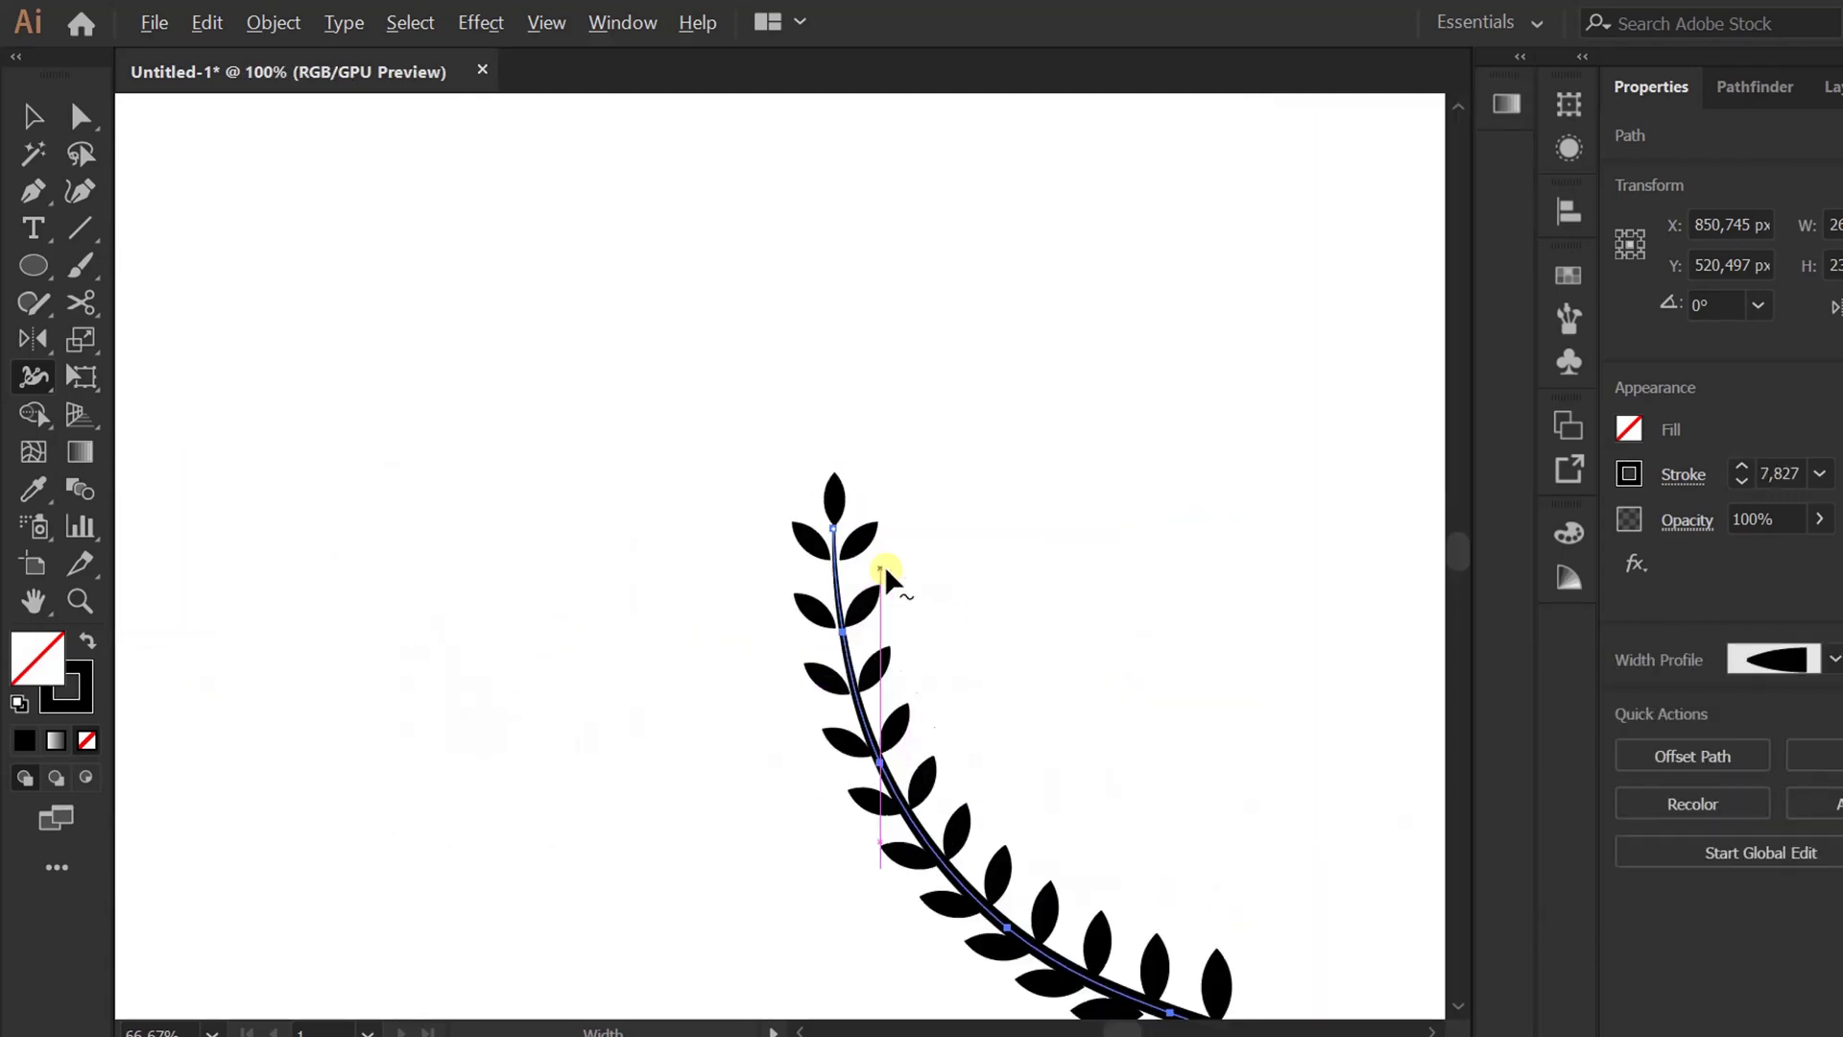
pyautogui.press('v')
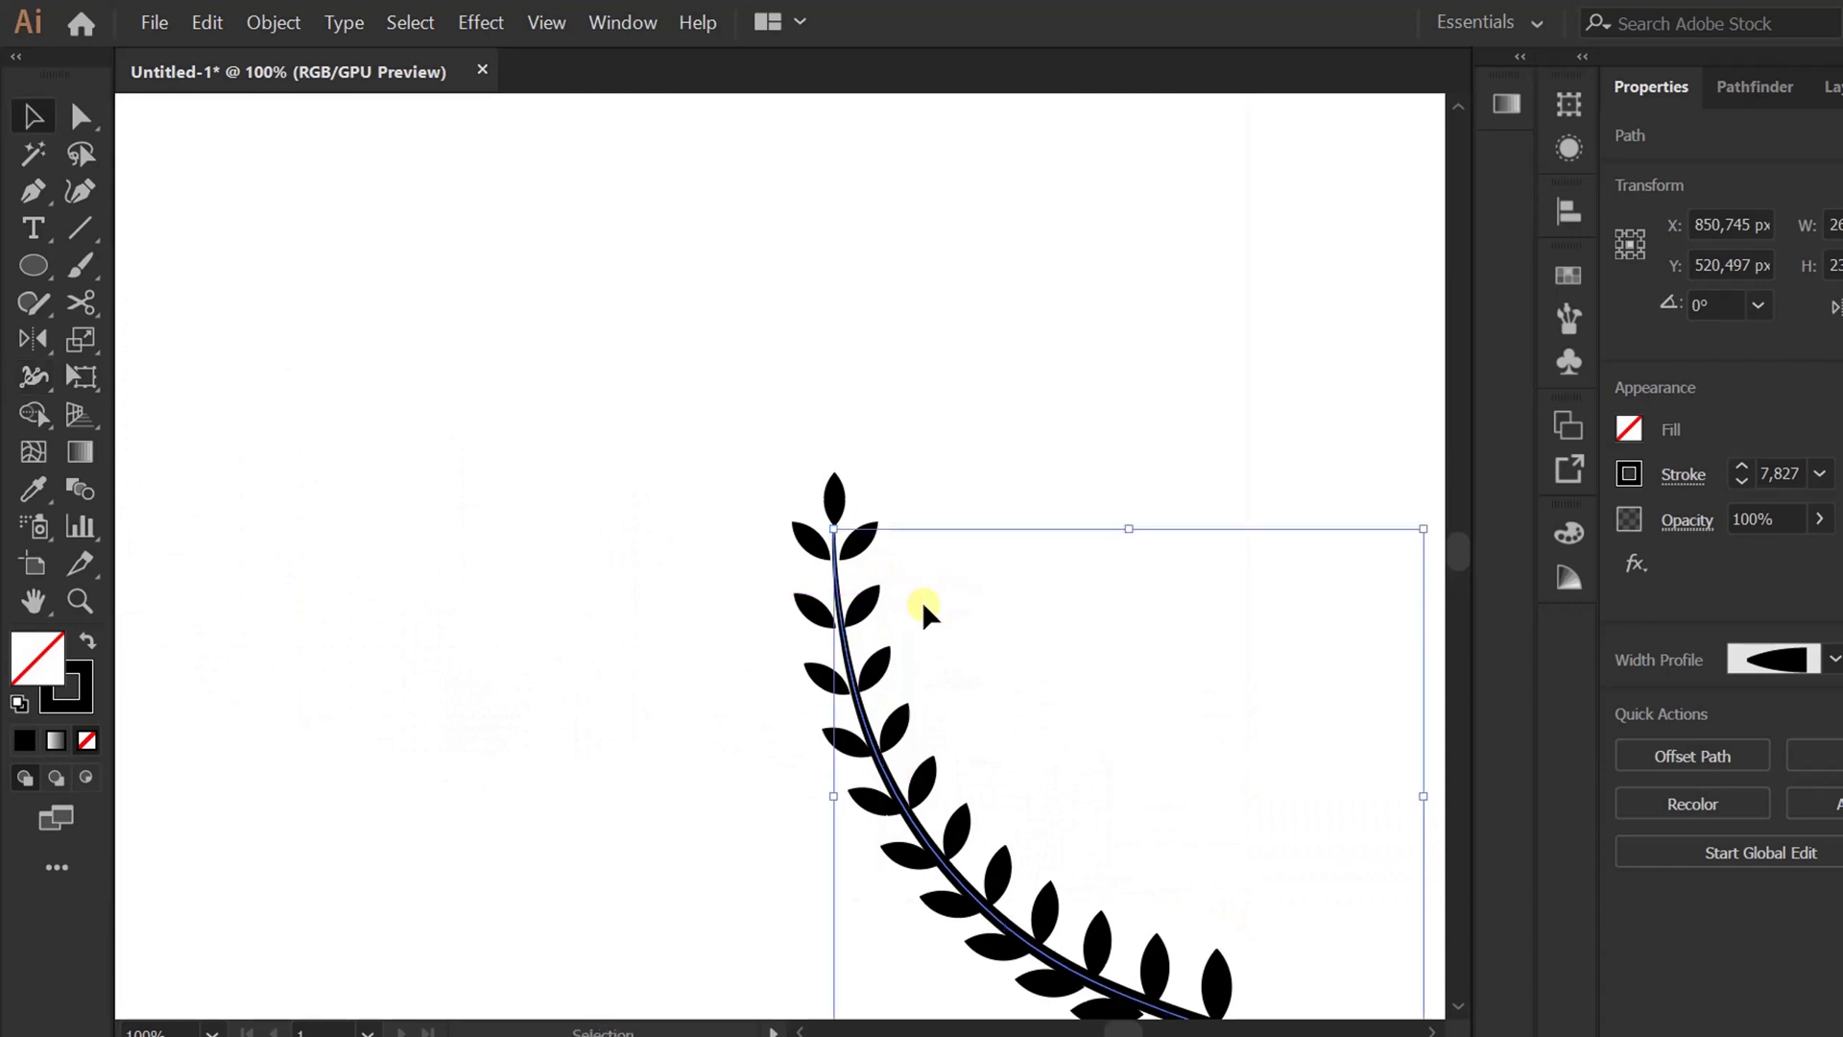
# - Give the stem Round Cap ends in the Stroke panel
pyautogui.click(1692, 480)
pyautogui.click(1510, 559)
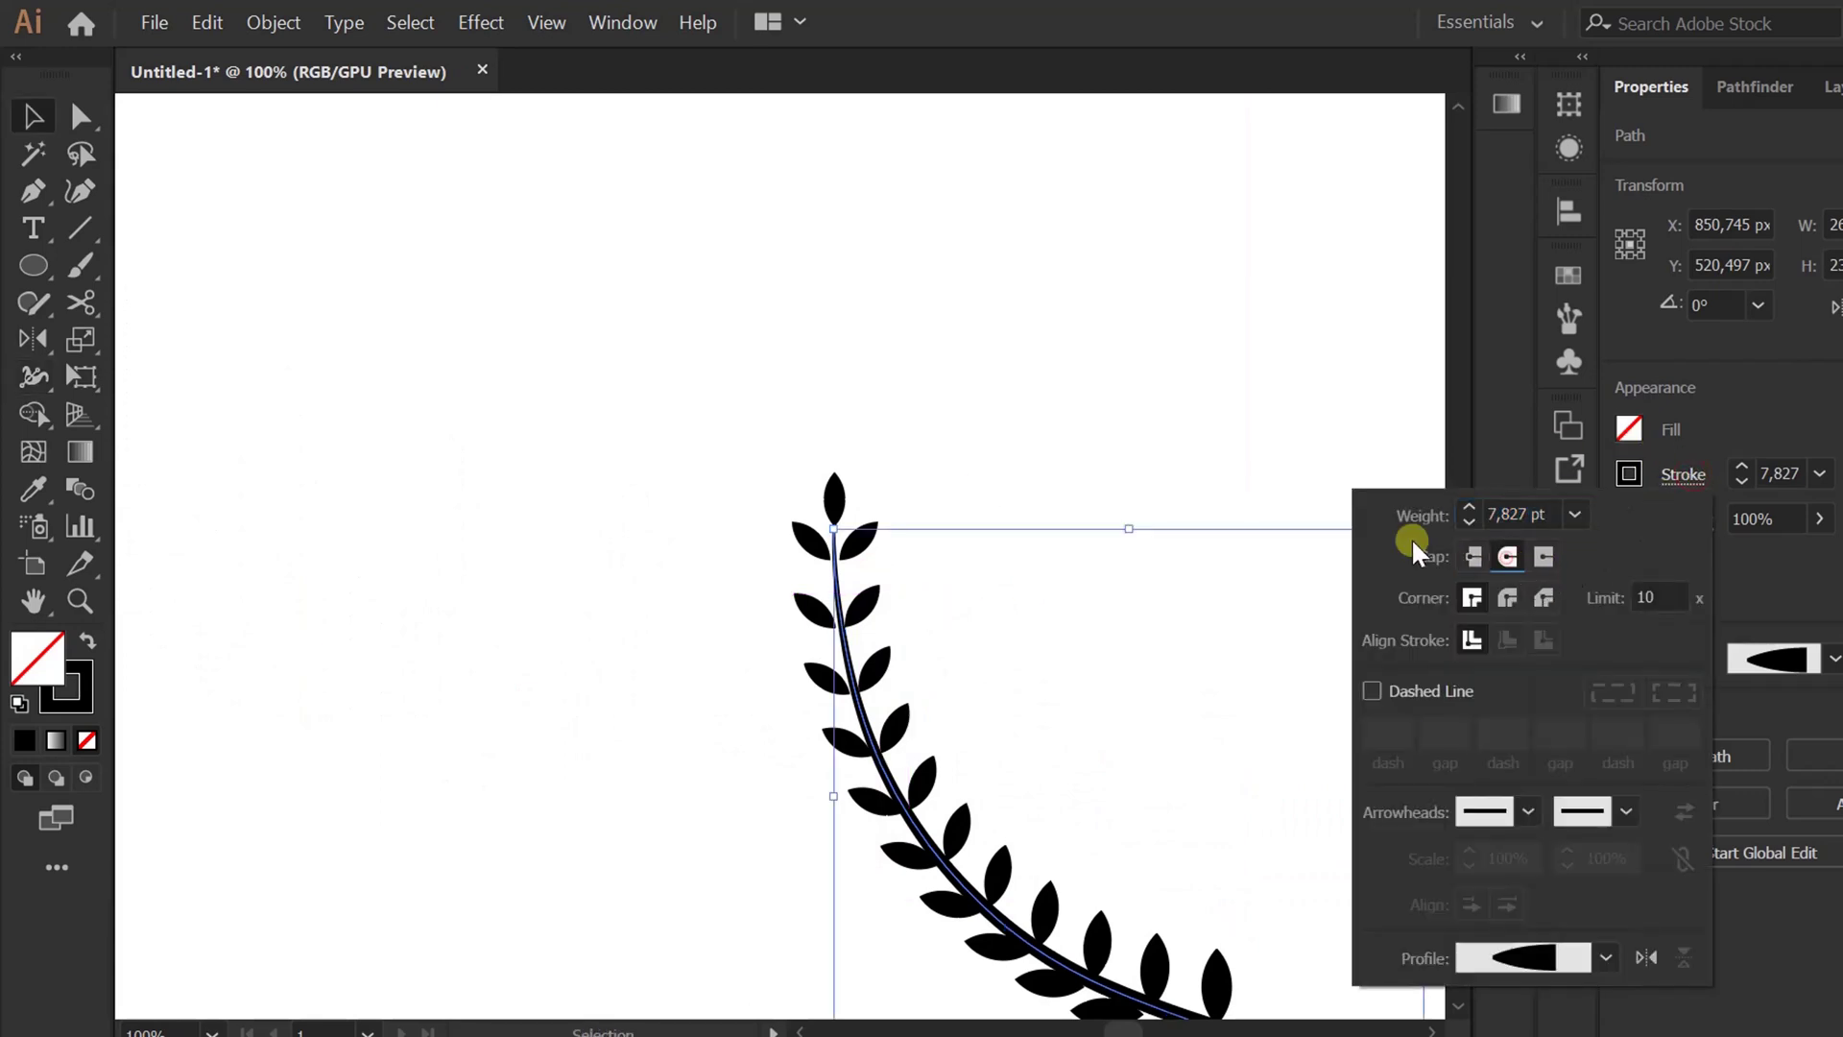
pyautogui.click(987, 387)
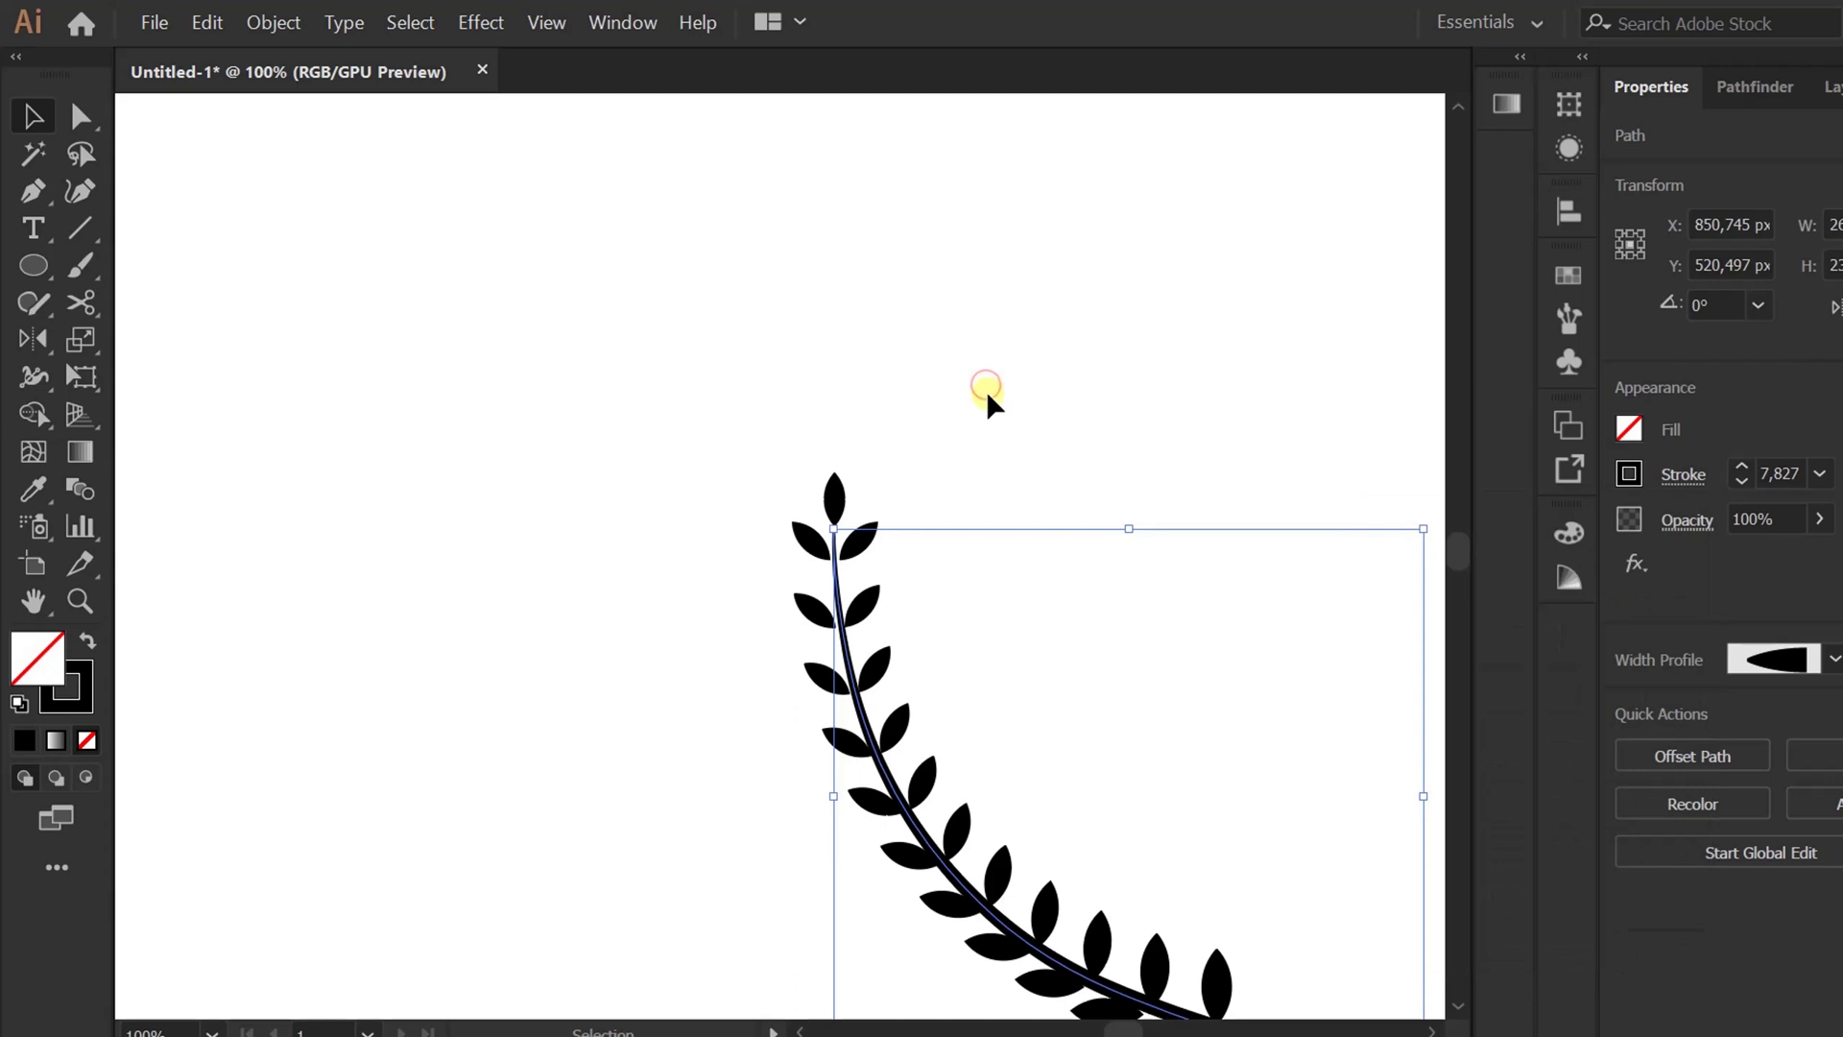
pyautogui.moveTo(988, 397); pyautogui.dragTo(634, 556)
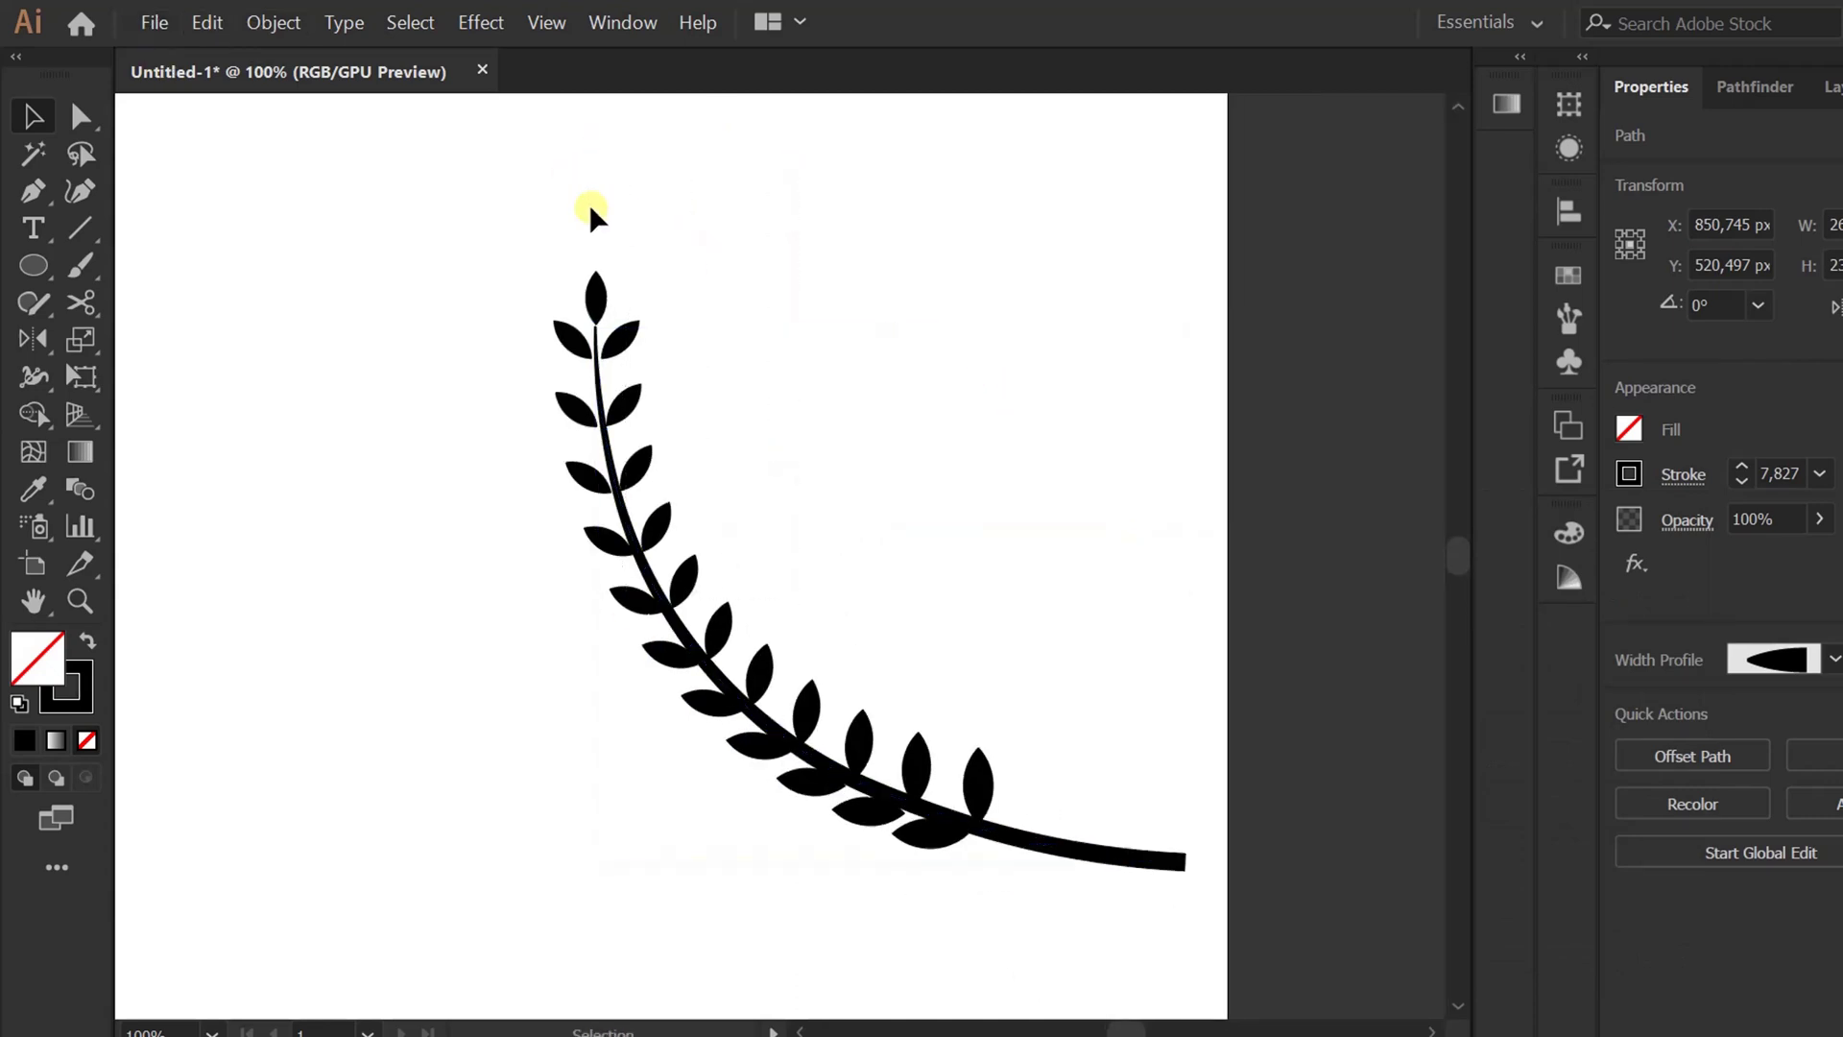
# - Unlock all the leaves and group them with the stem
pyautogui.click(274, 22)
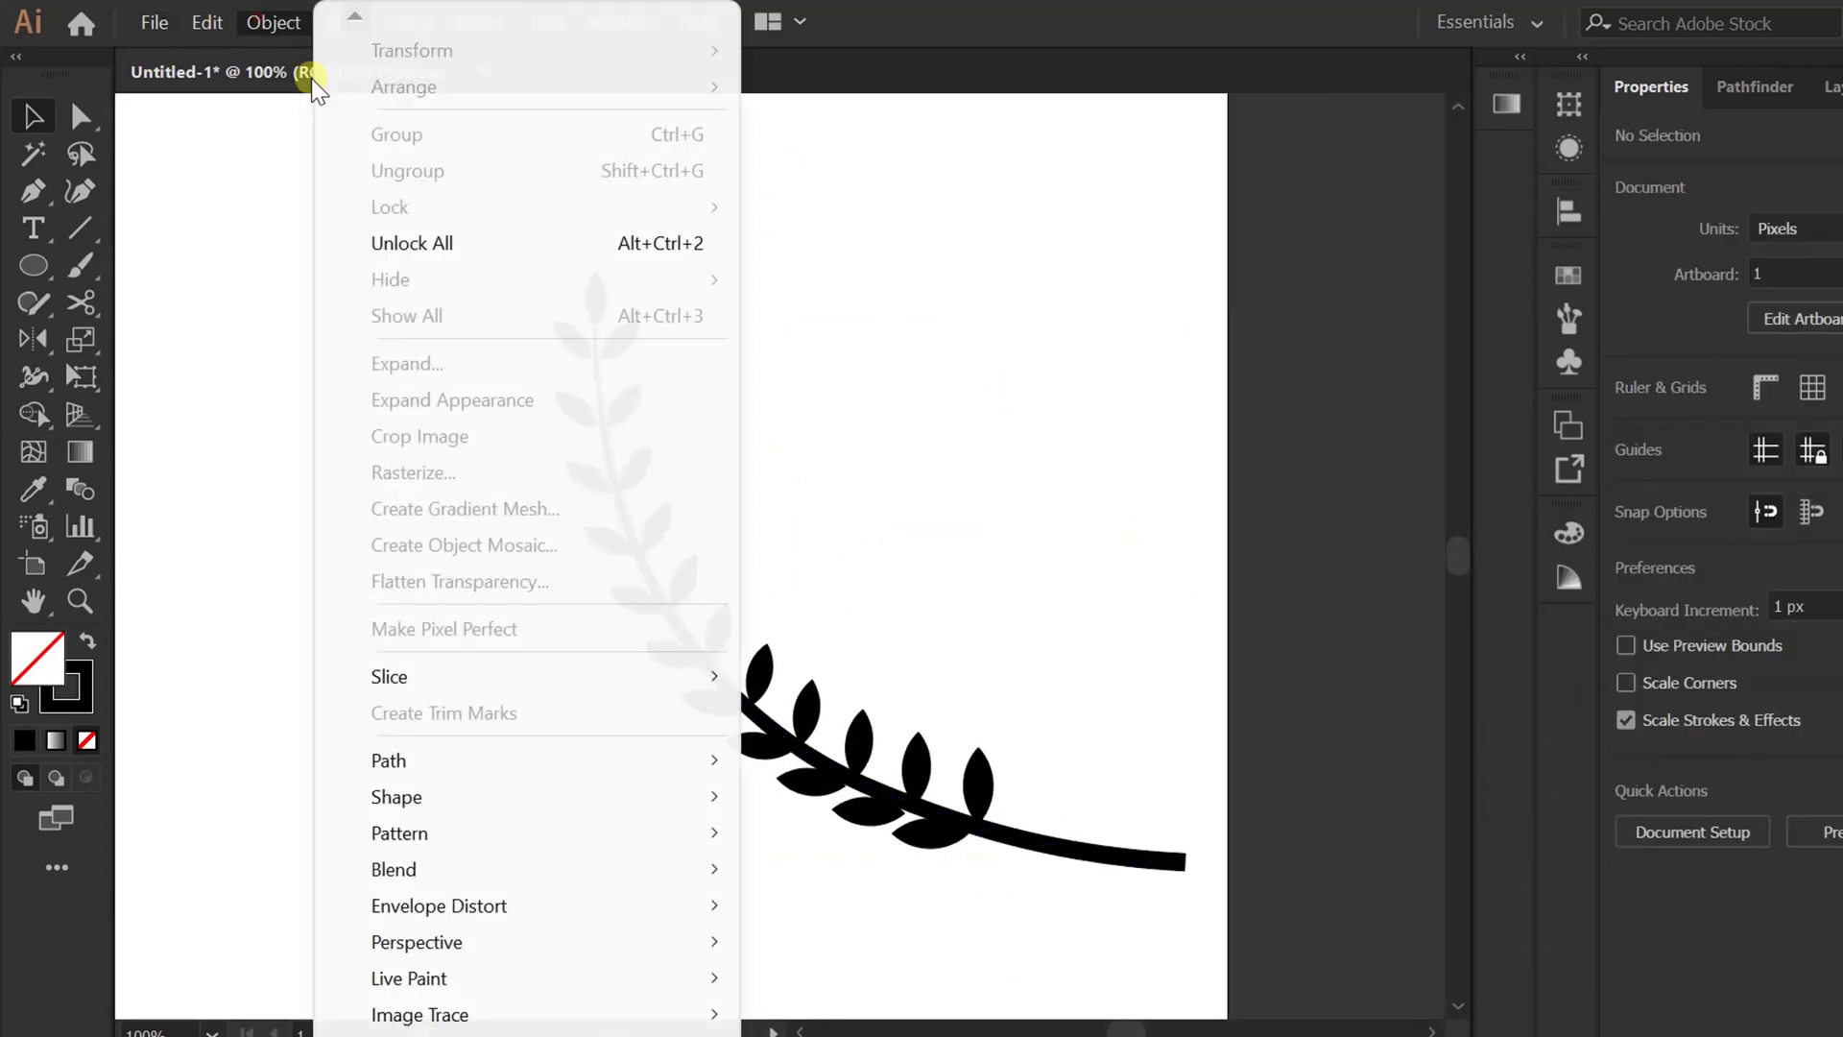
pyautogui.click(442, 242)
pyautogui.moveTo(1170, 171)
pyautogui.mouseDown()
pyautogui.moveTo(874, 772)
pyautogui.moveTo(493, 912)
pyautogui.mouseUp()
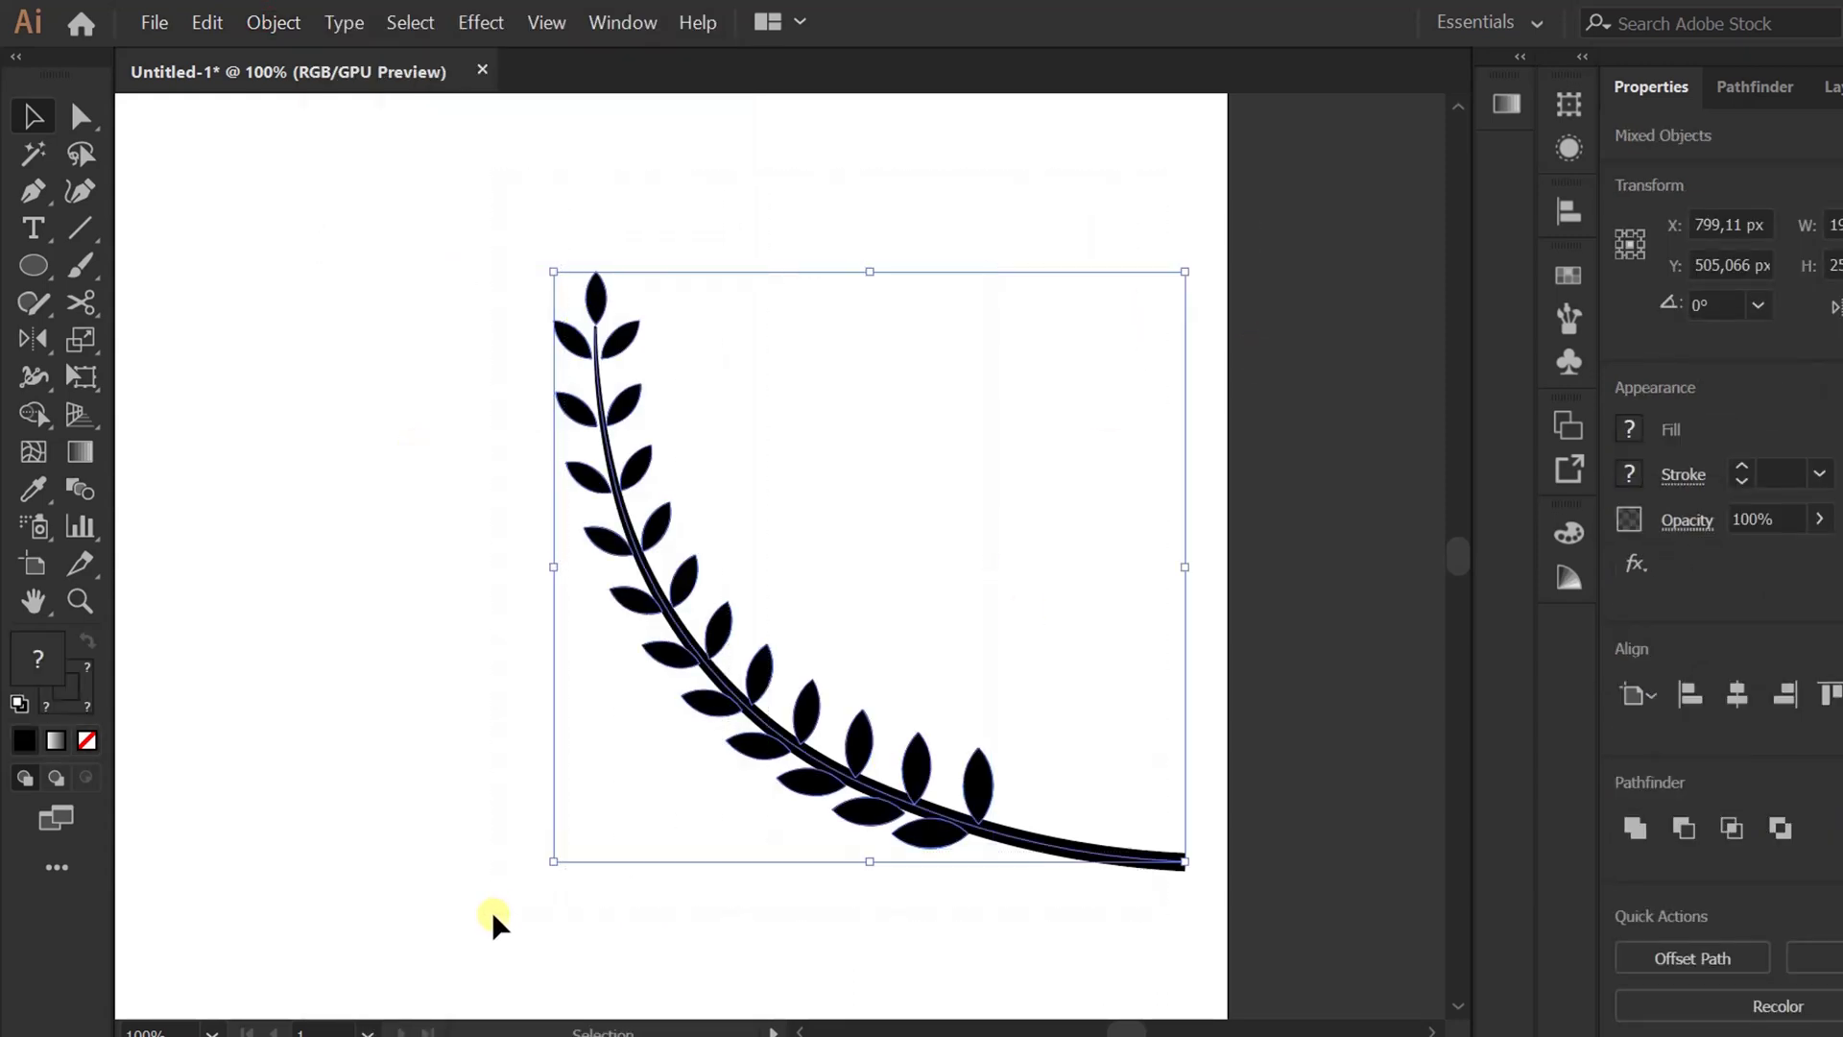
pyautogui.rightClick(342, 344)
pyautogui.click(465, 549)
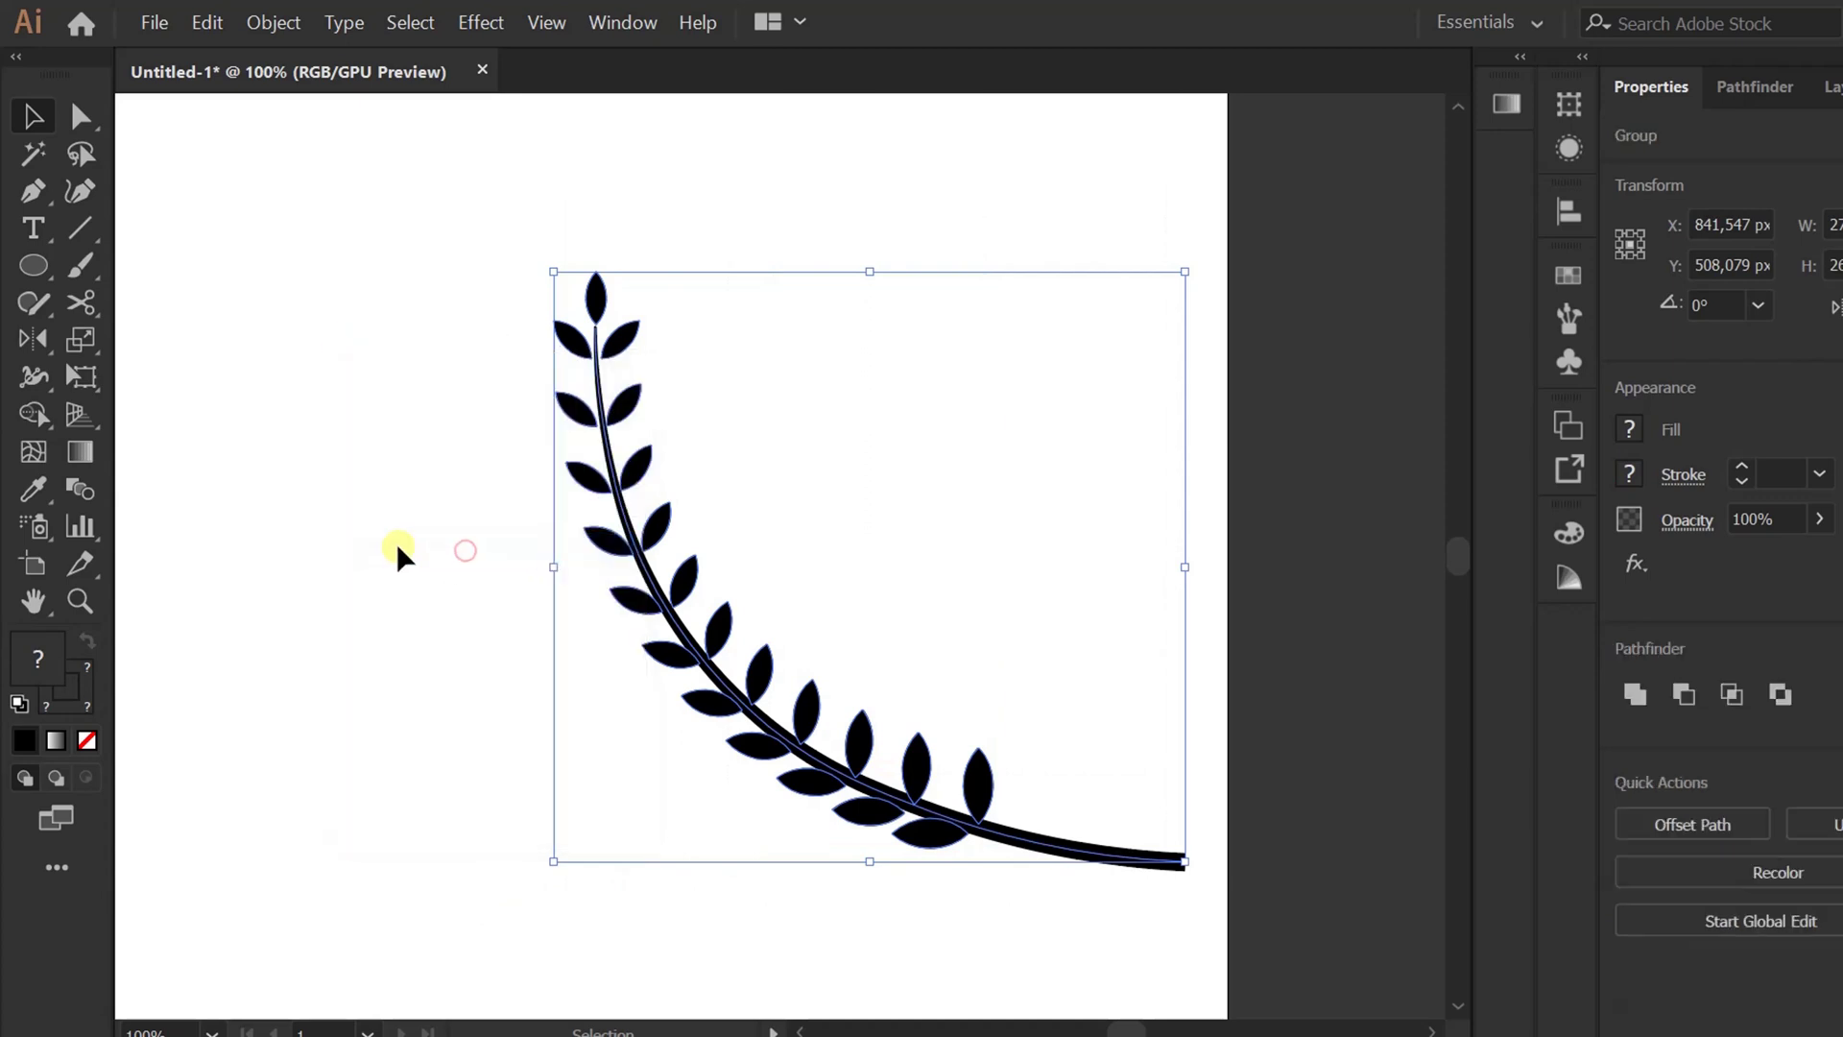
pyautogui.click(396, 543)
# - Select the whole laurel group and switch to the Reflect tool
pyautogui.click(707, 717)
pyautogui.rightClick(705, 623)
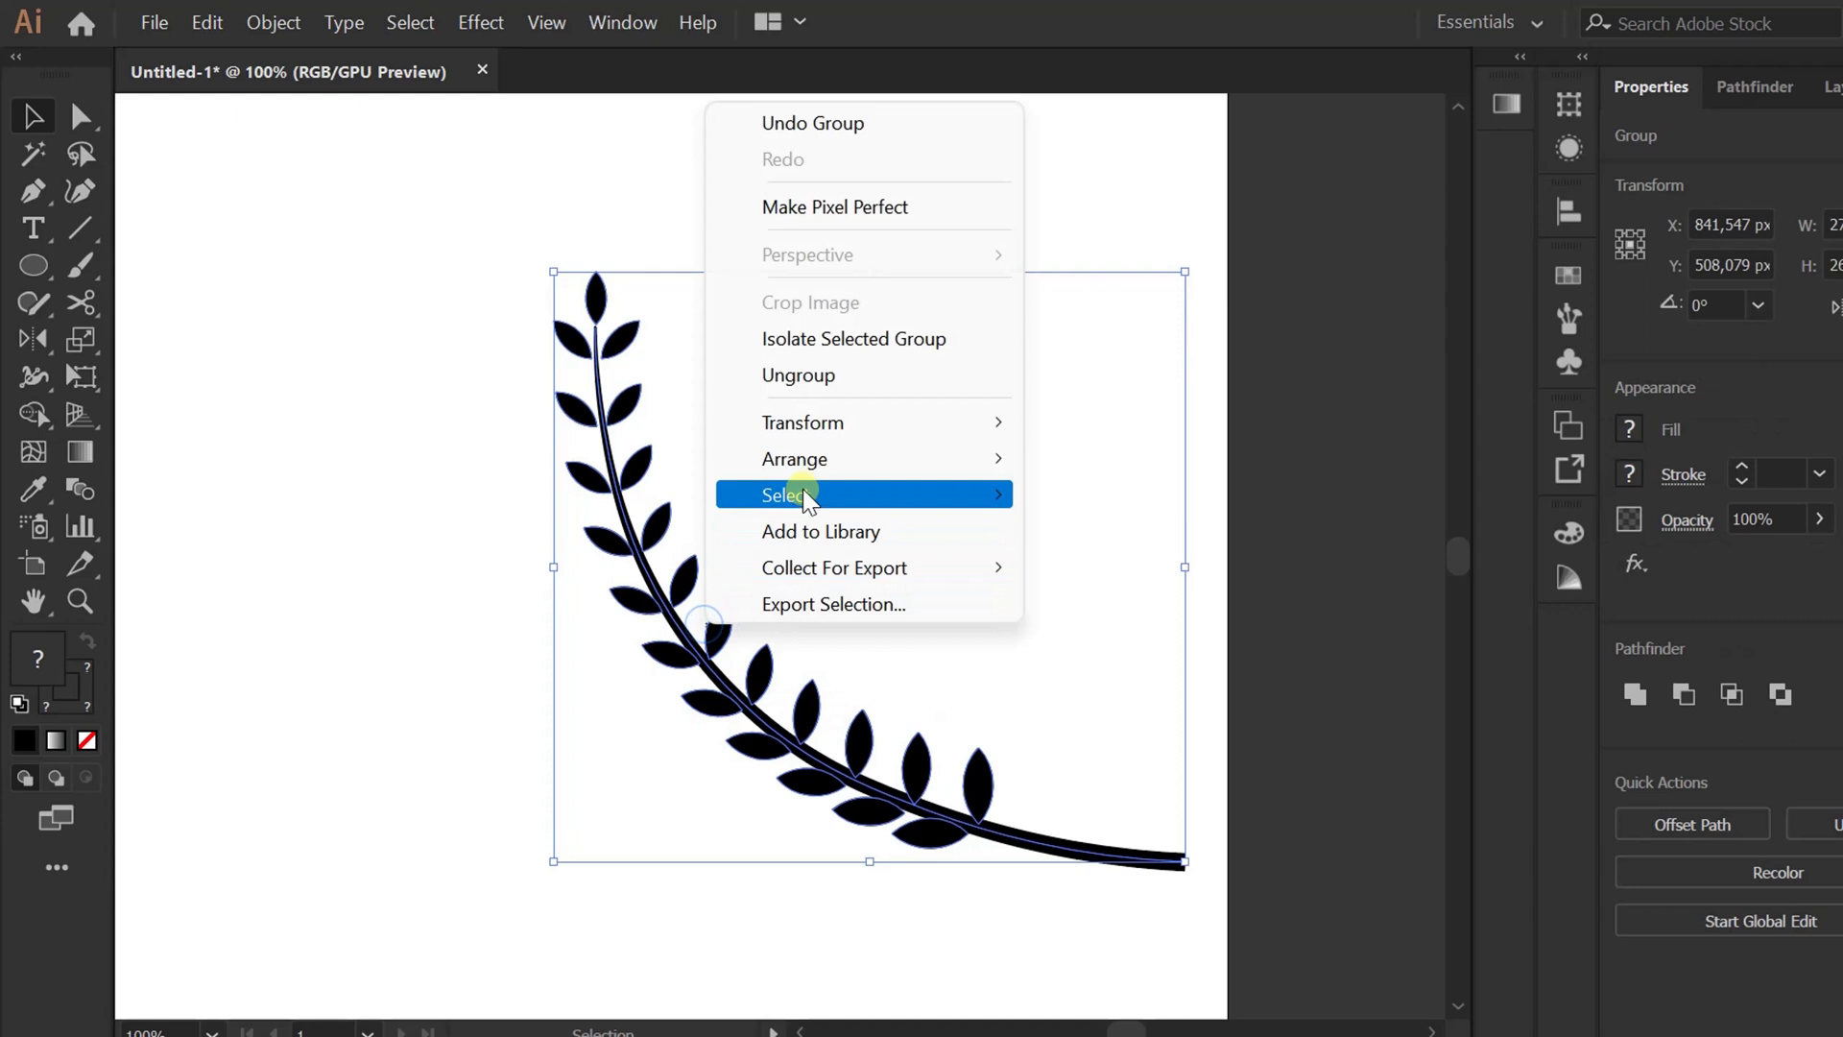
pyautogui.click(353, 466)
pyautogui.click(352, 465)
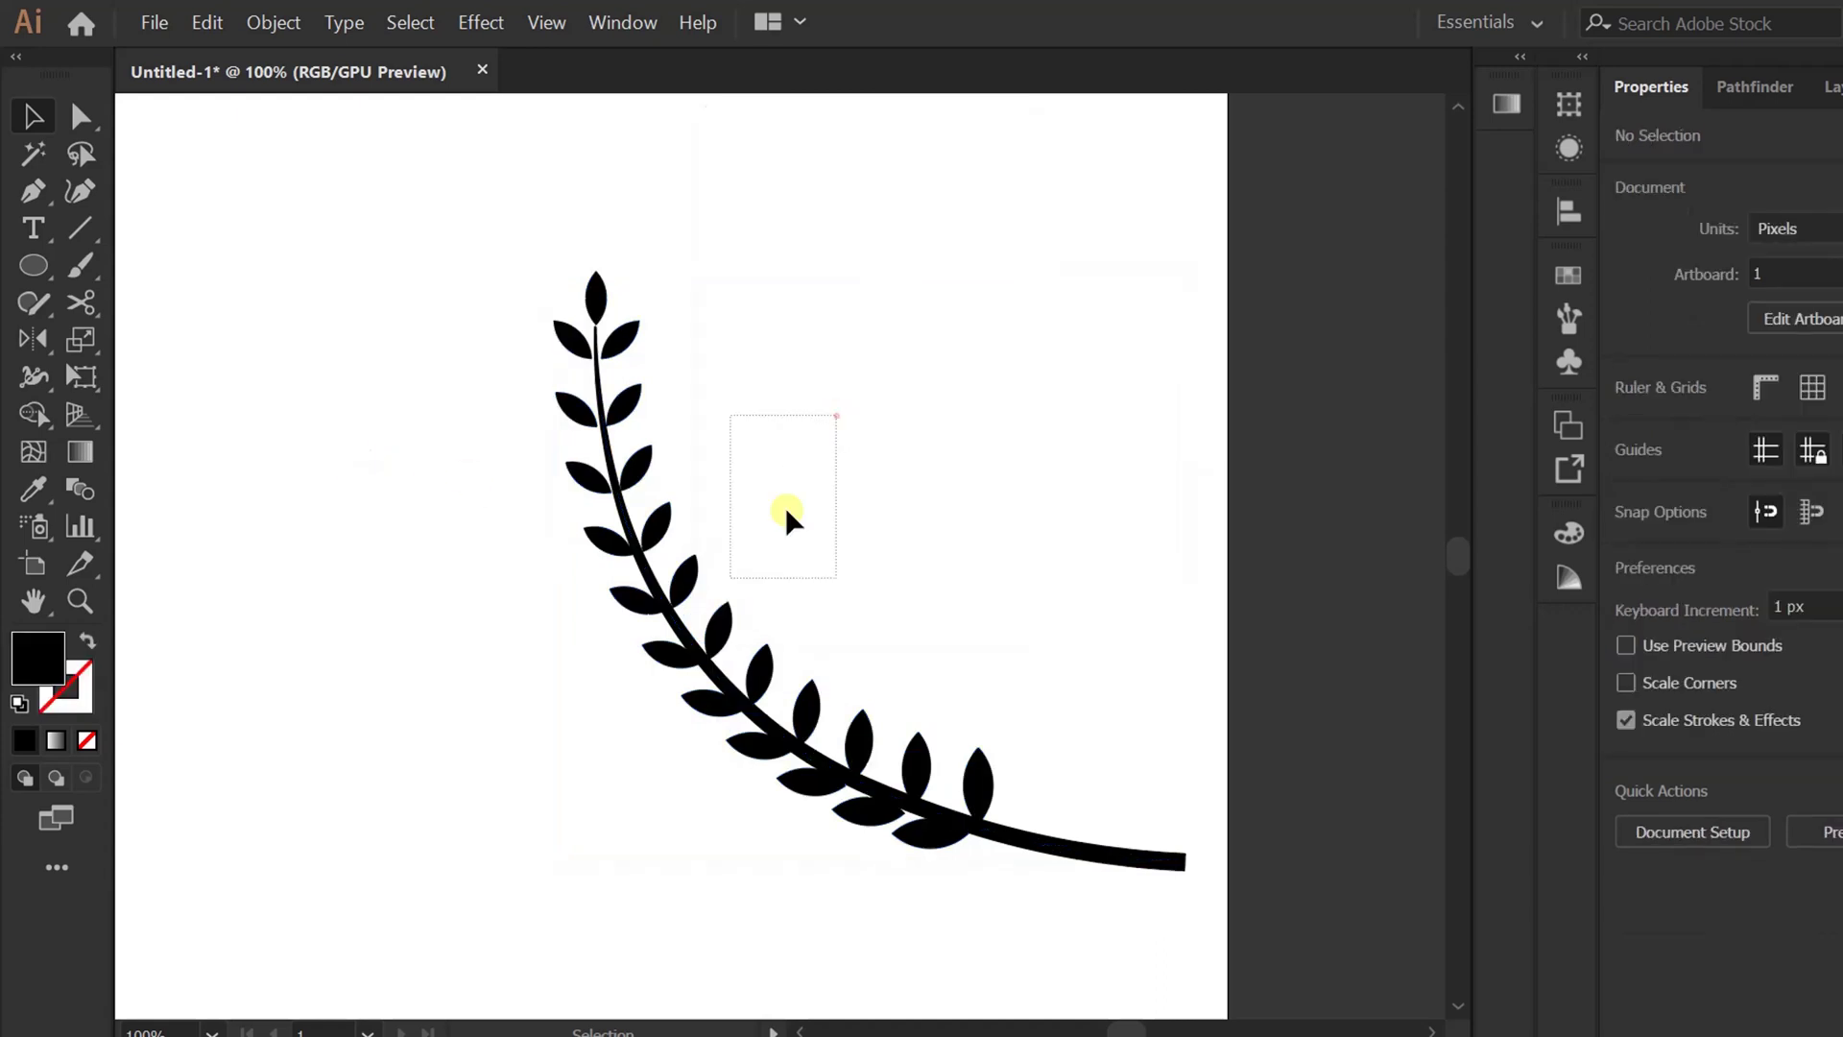
pyautogui.moveTo(787, 513); pyautogui.dragTo(332, 553)
pyautogui.click(33, 338)
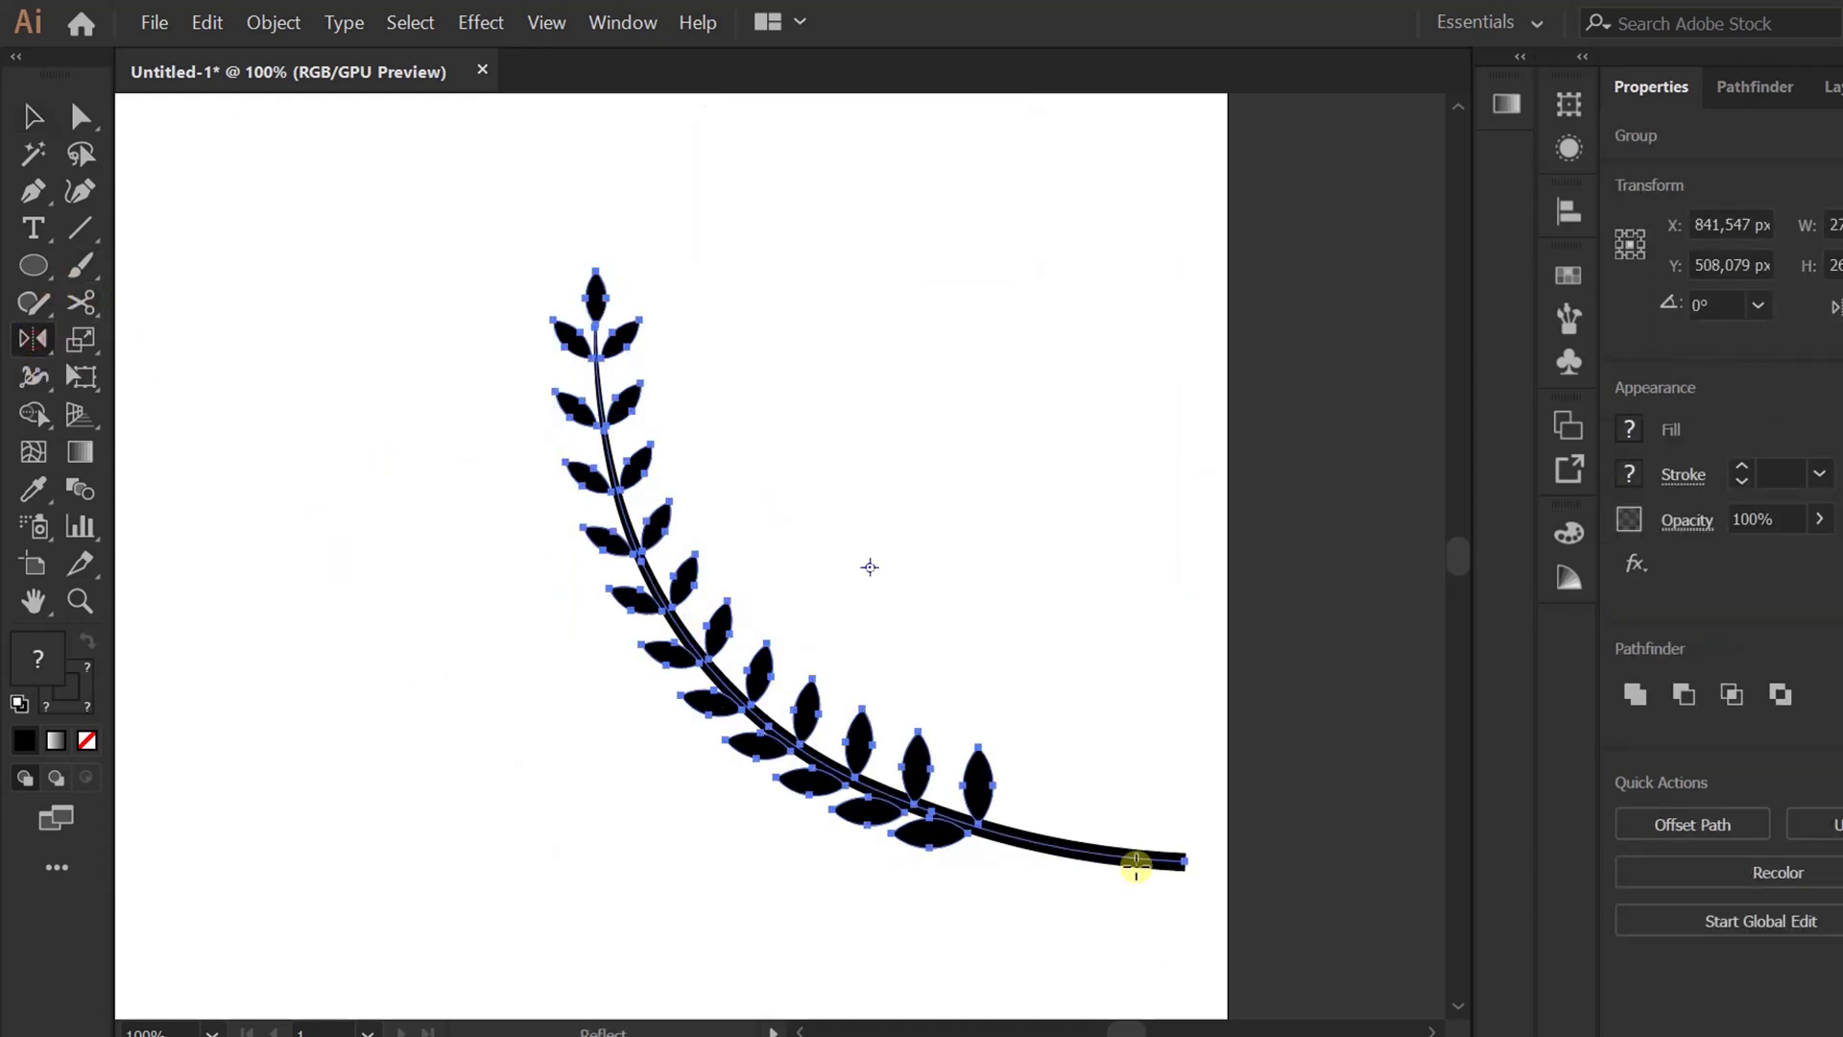